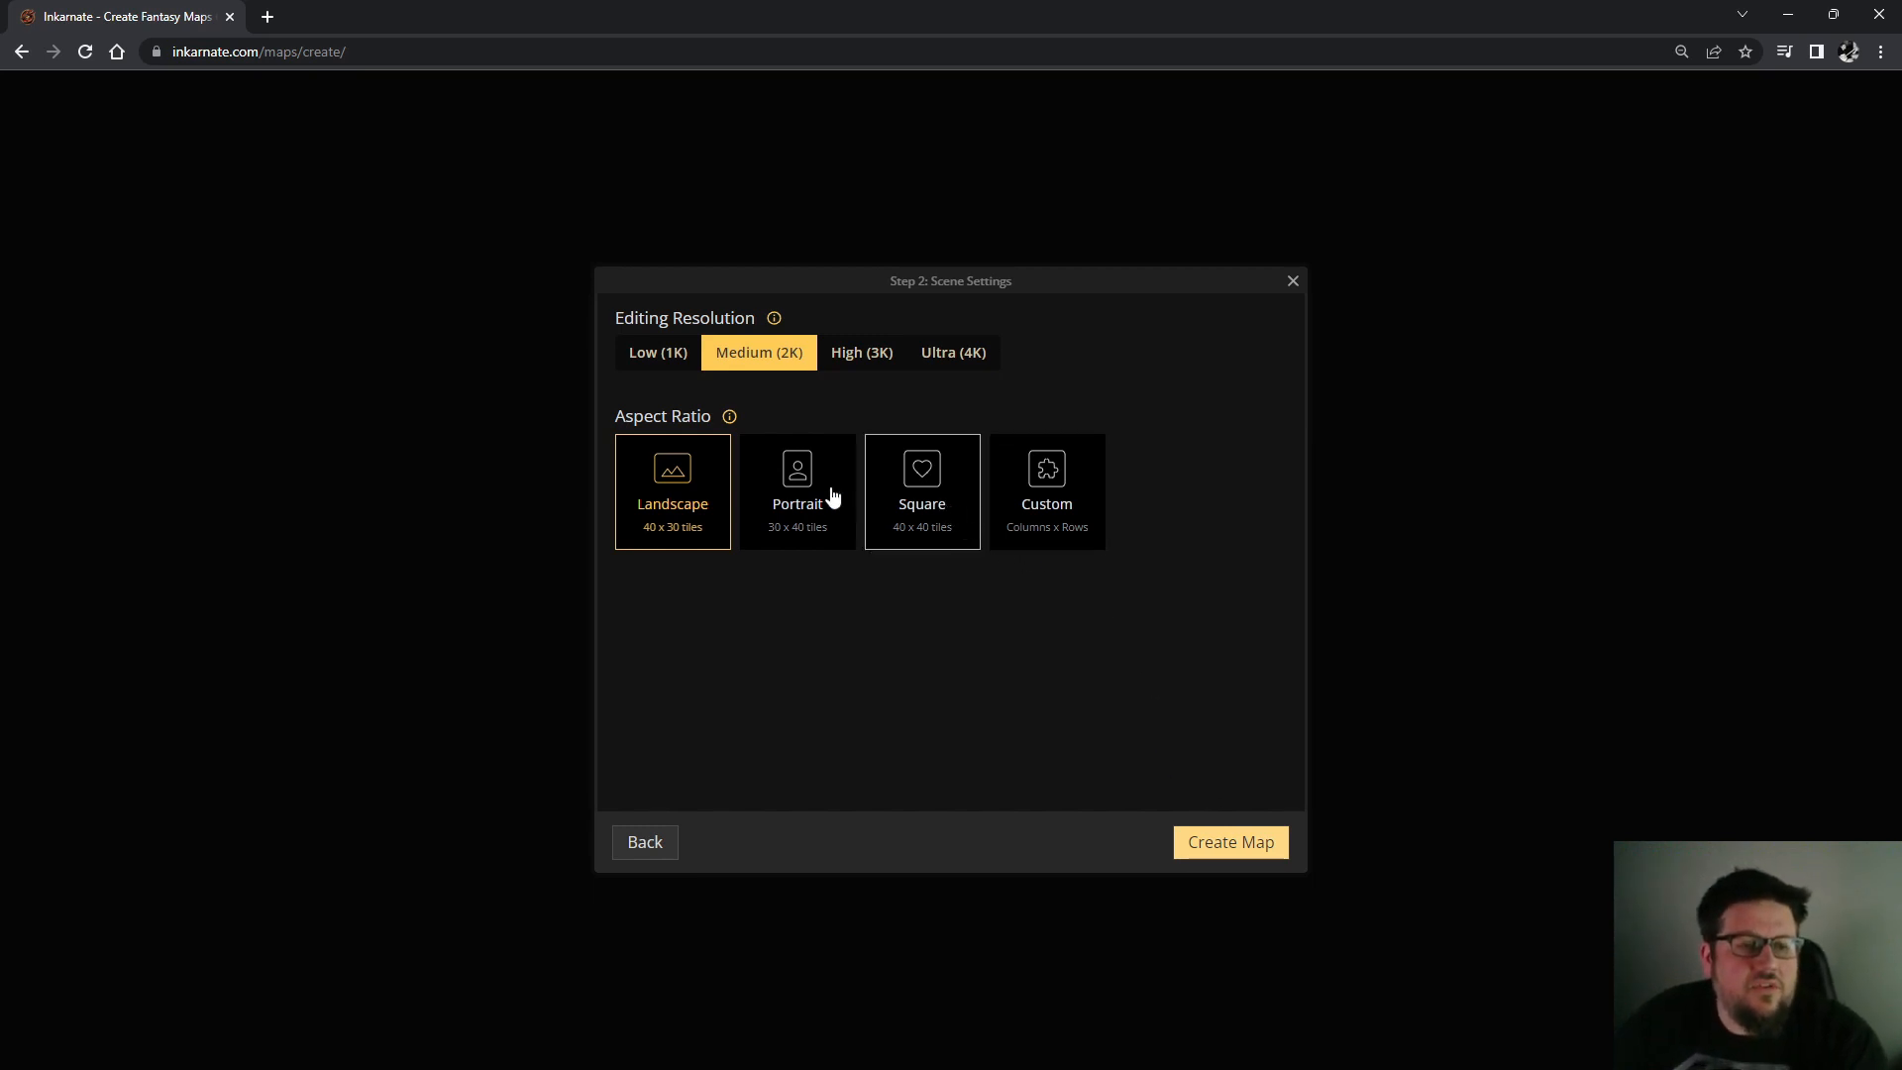
Create the landscape map of 40 x 30 tiles at Medium (2K) resolution and fill its entire mask with foreground.
{"action": "left_click", "coordinate": [1241, 849]}
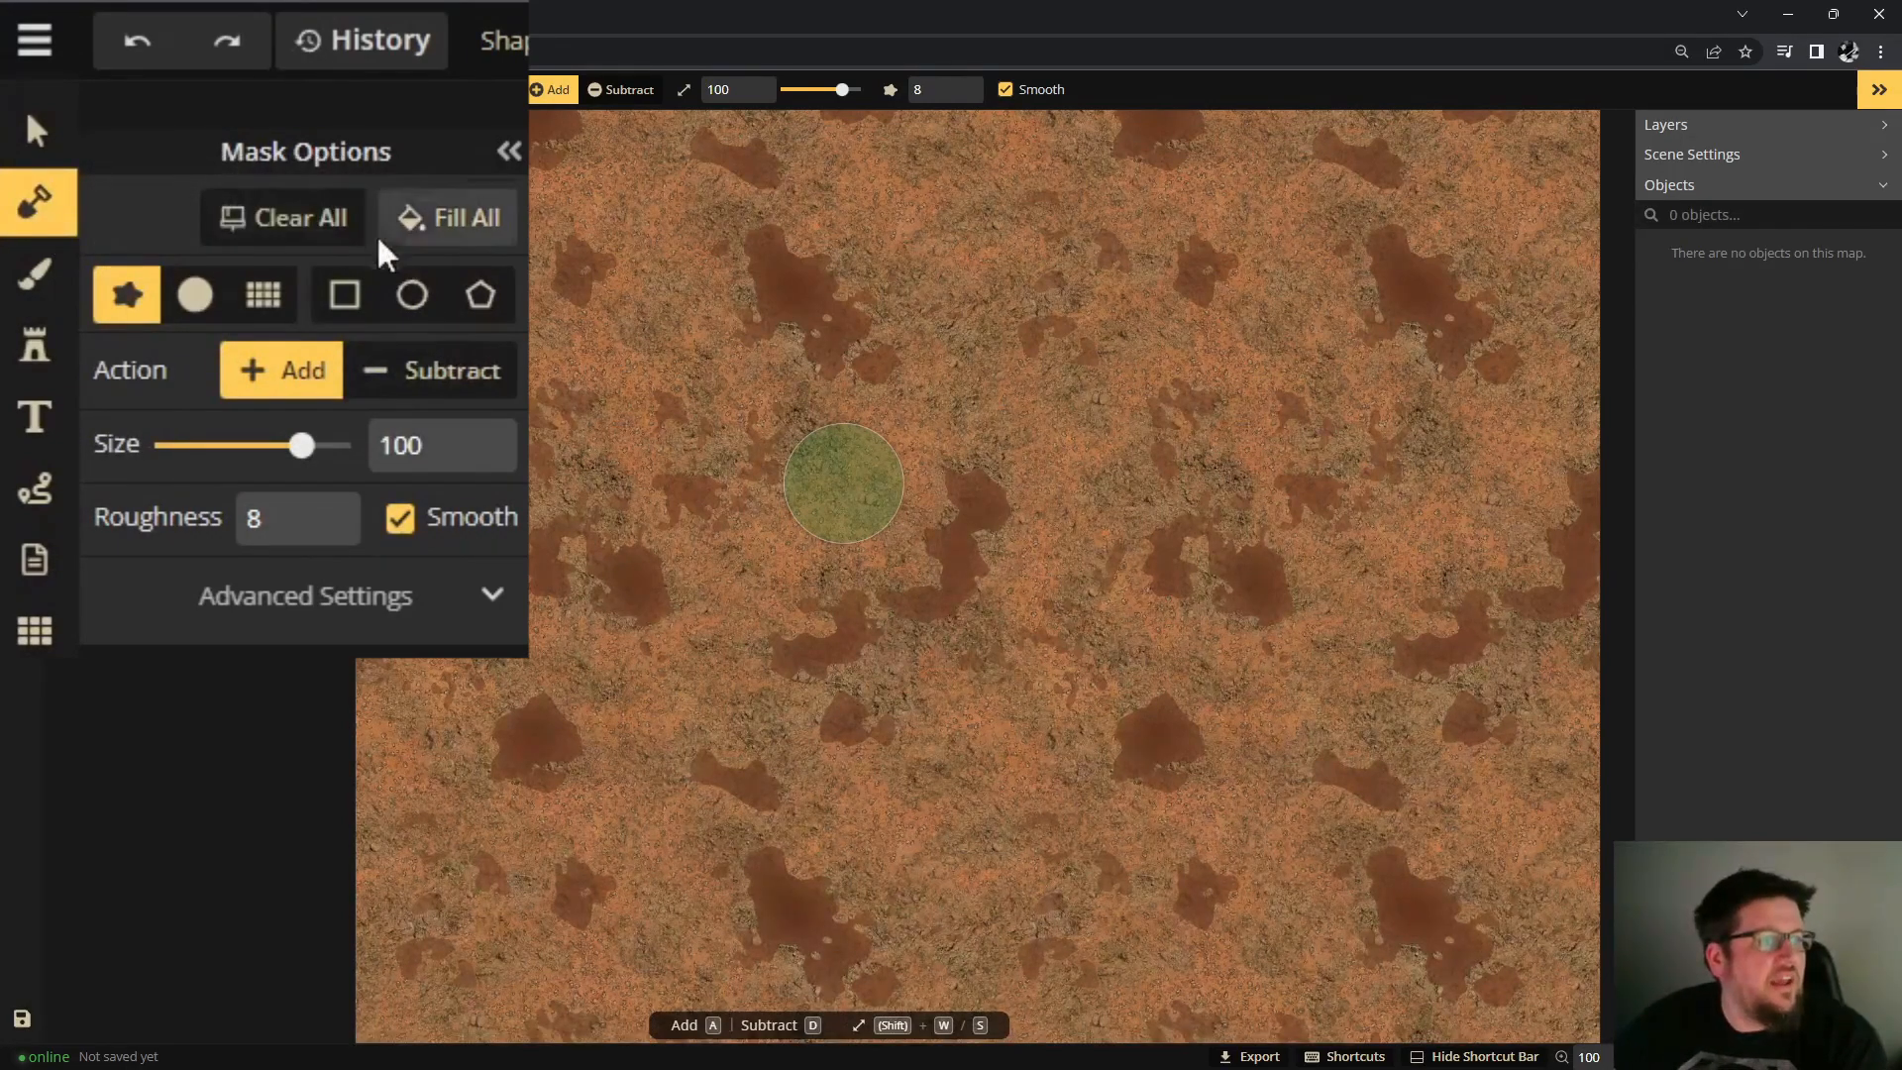
{"action": "left_click", "coordinate": [421, 238]}
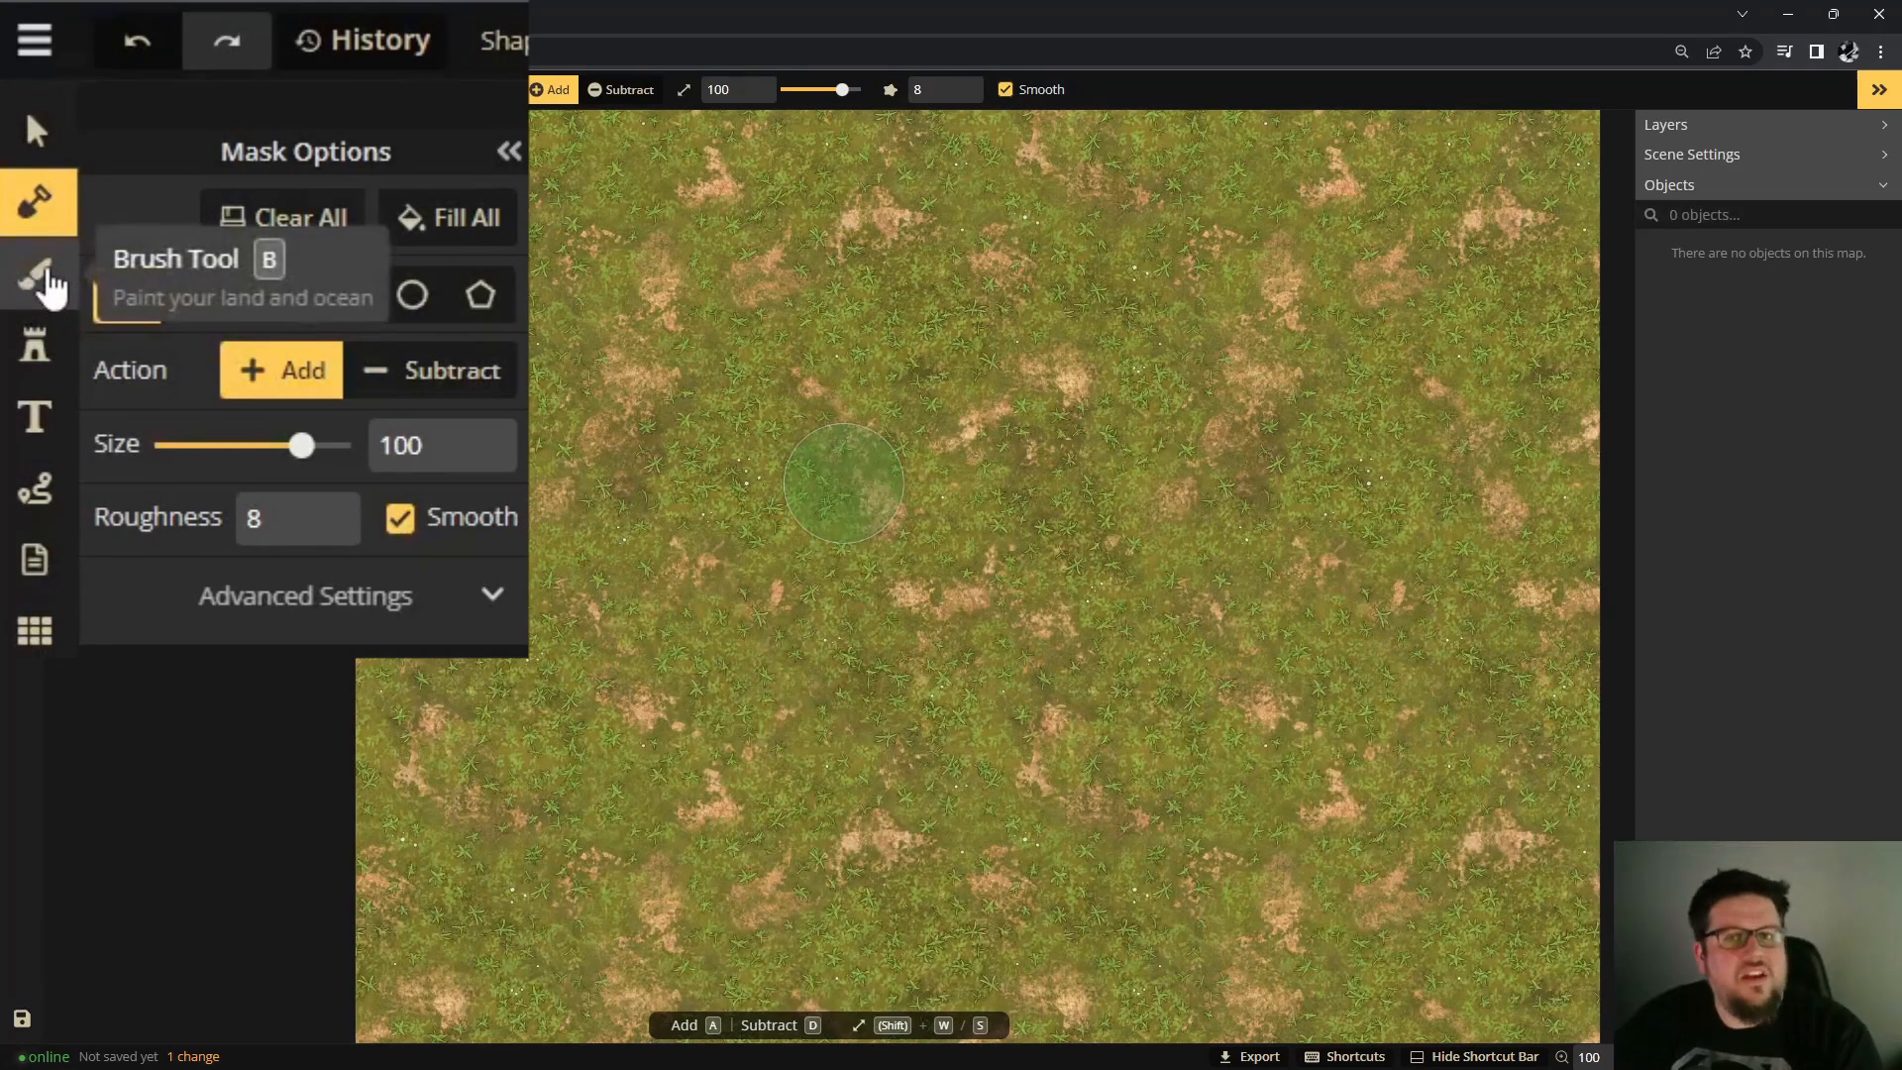
Set the brush to the Red Ground texture from the Dungeons pack at size 34 and fill the foreground layer with it.
{"action": "left_click", "coordinate": [45, 281]}
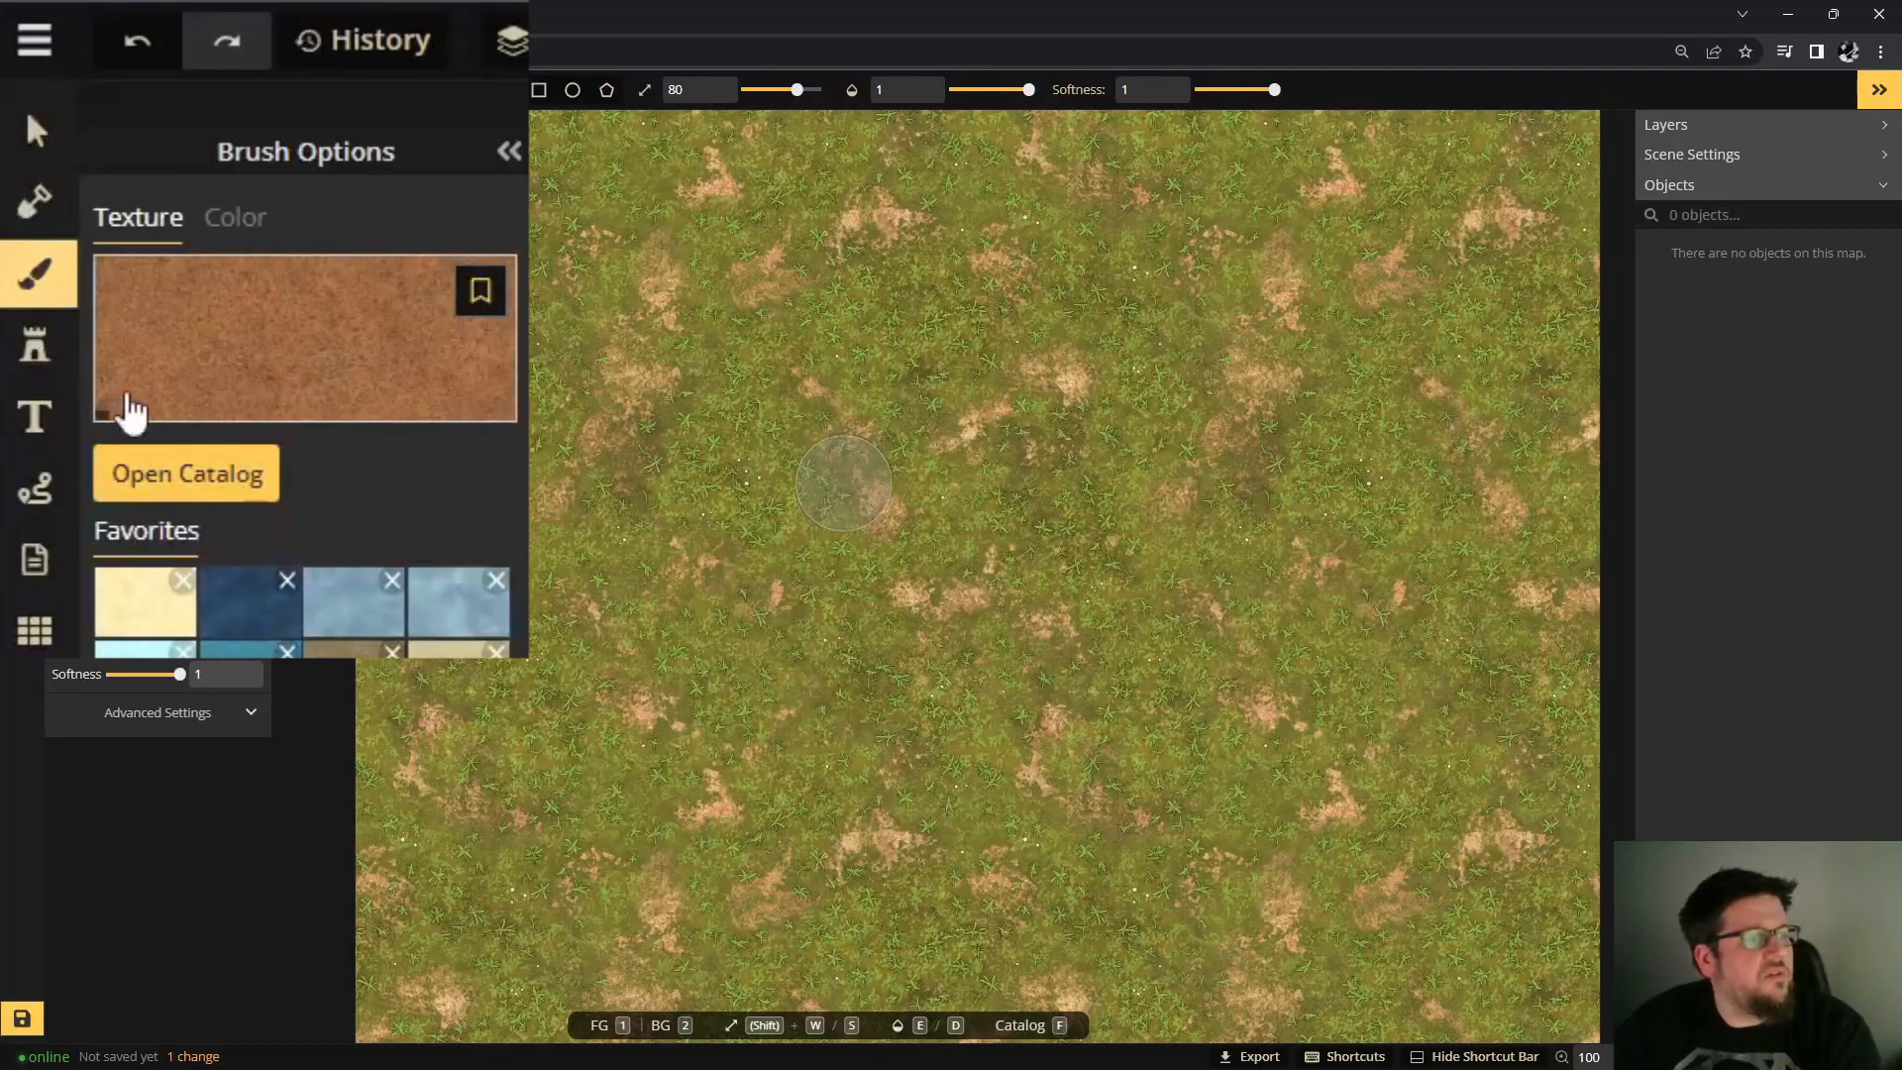
{"action": "left_click", "coordinate": [198, 474]}
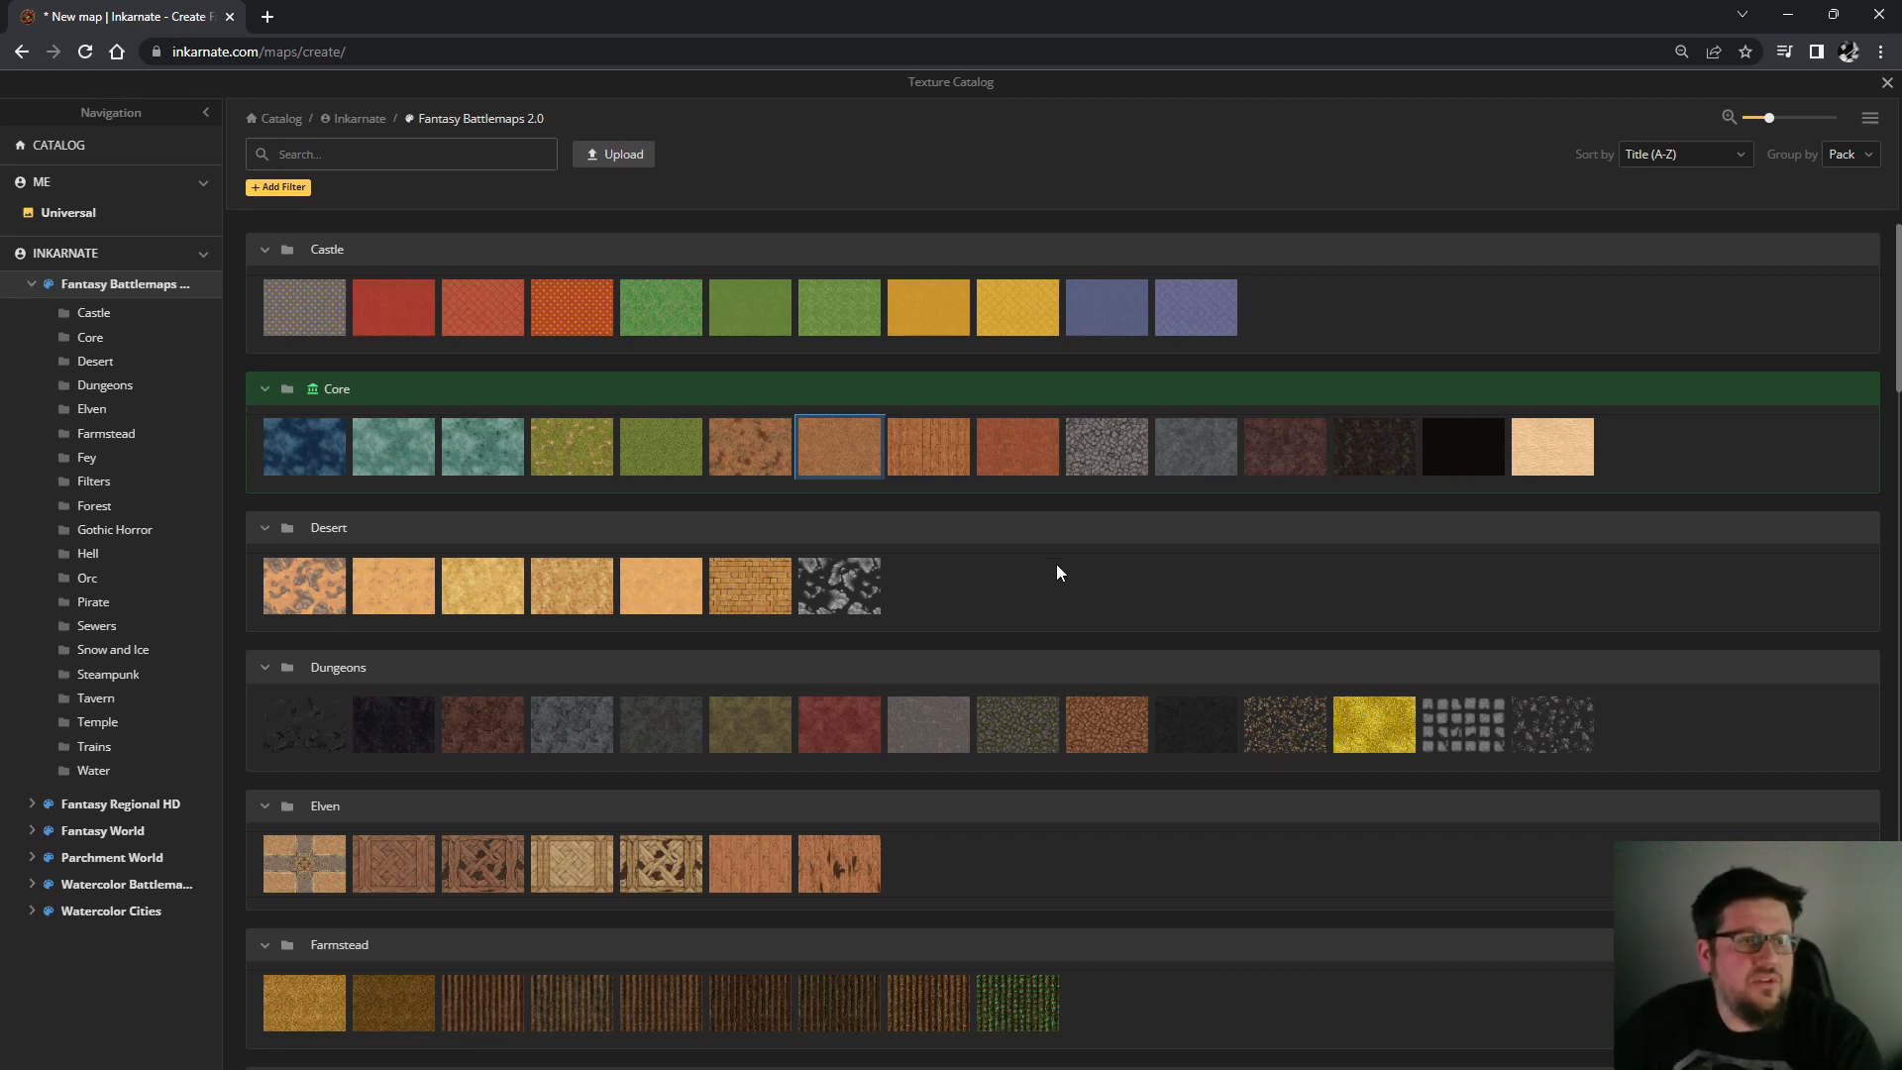
{"action": "mouse_move", "coordinate": [1130, 743]}
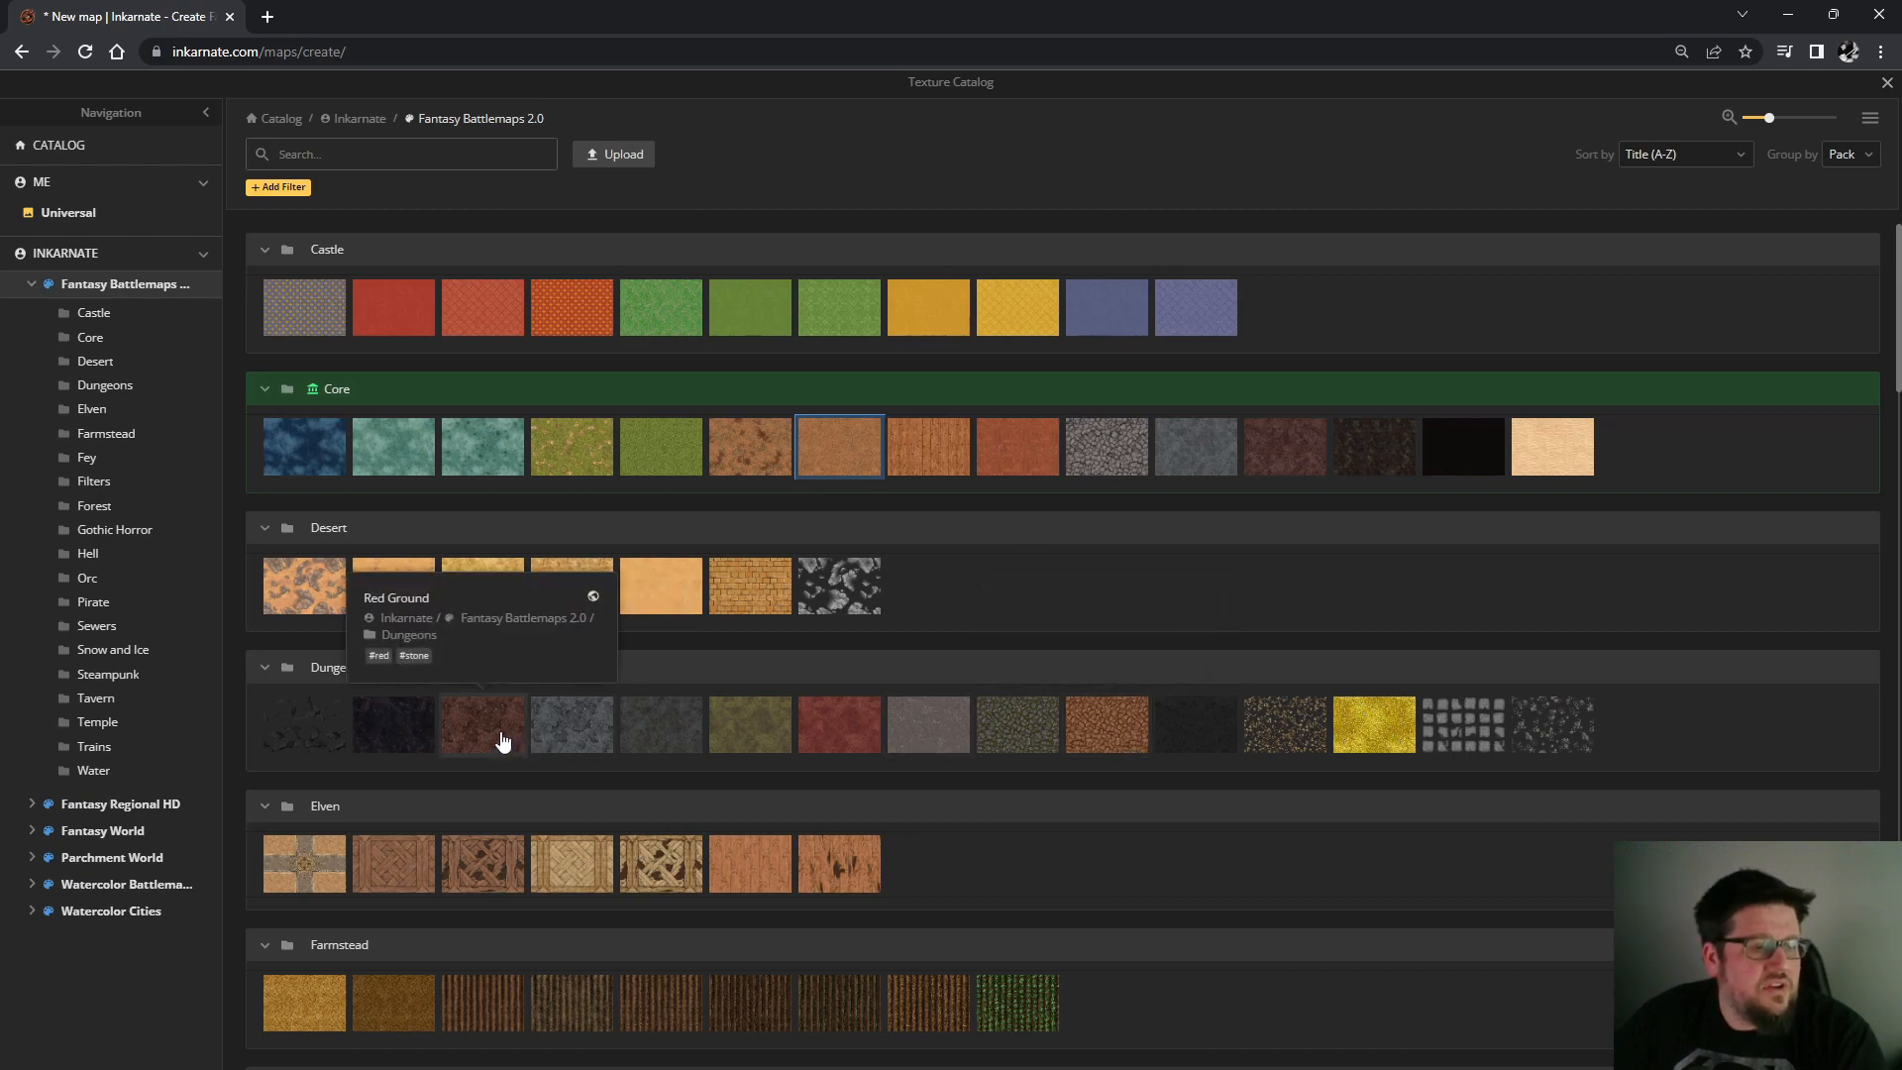
{"action": "left_click", "coordinate": [503, 741]}
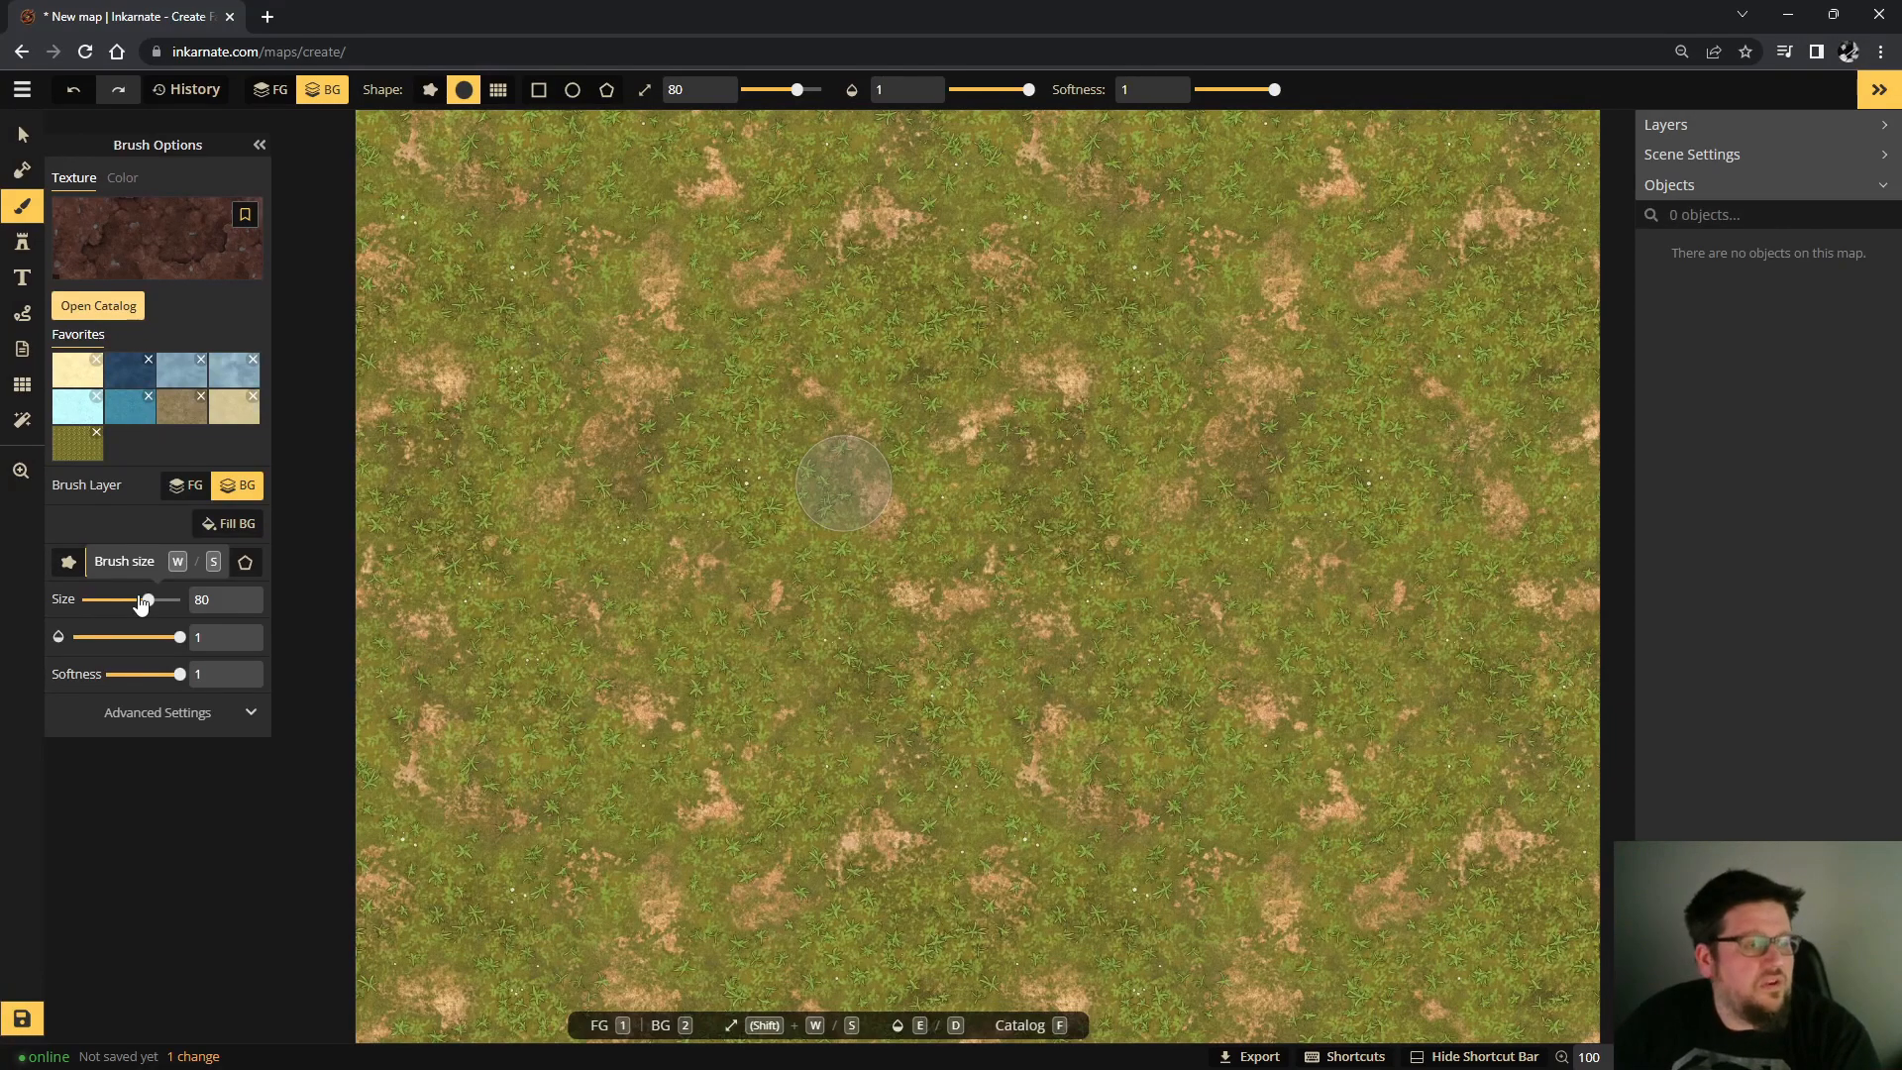
{"action": "left_click_drag", "start_coordinate": [142, 605], "coordinate": [125, 601]}
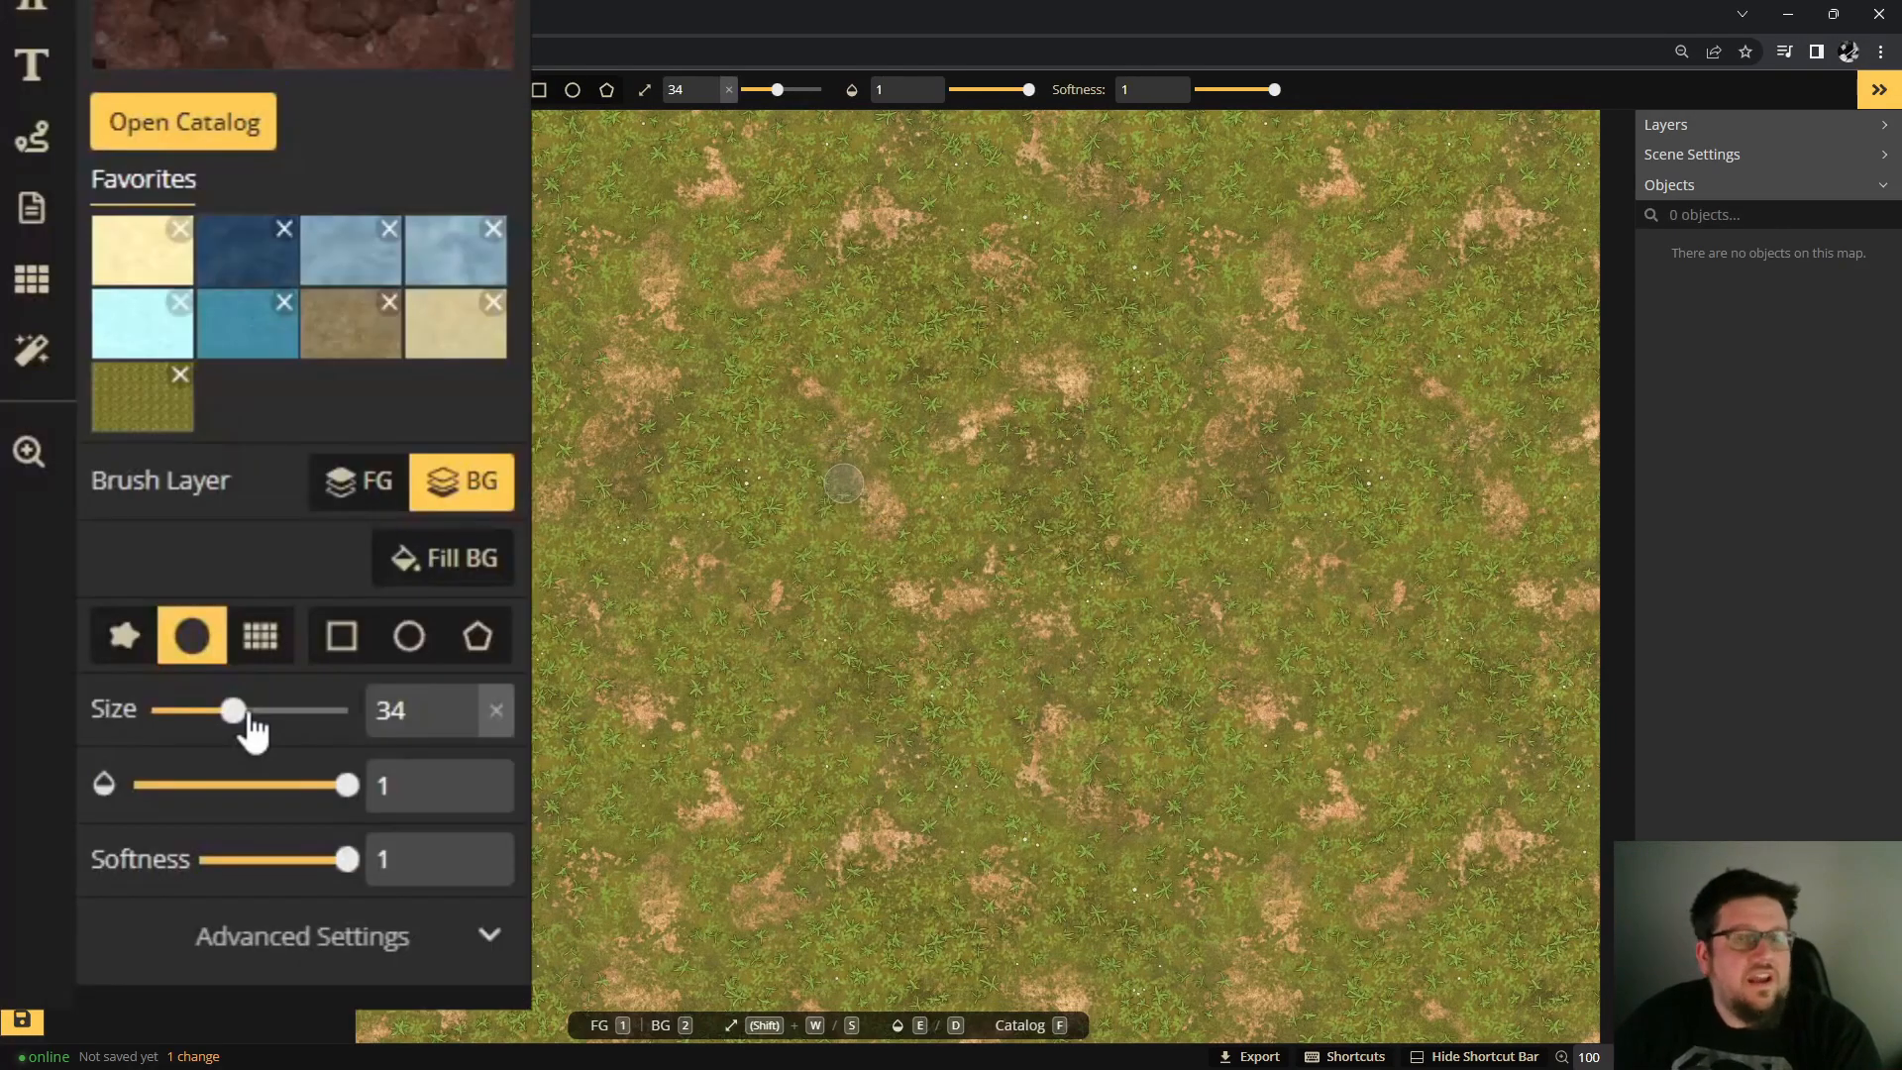
{"action": "left_click", "coordinate": [372, 505]}
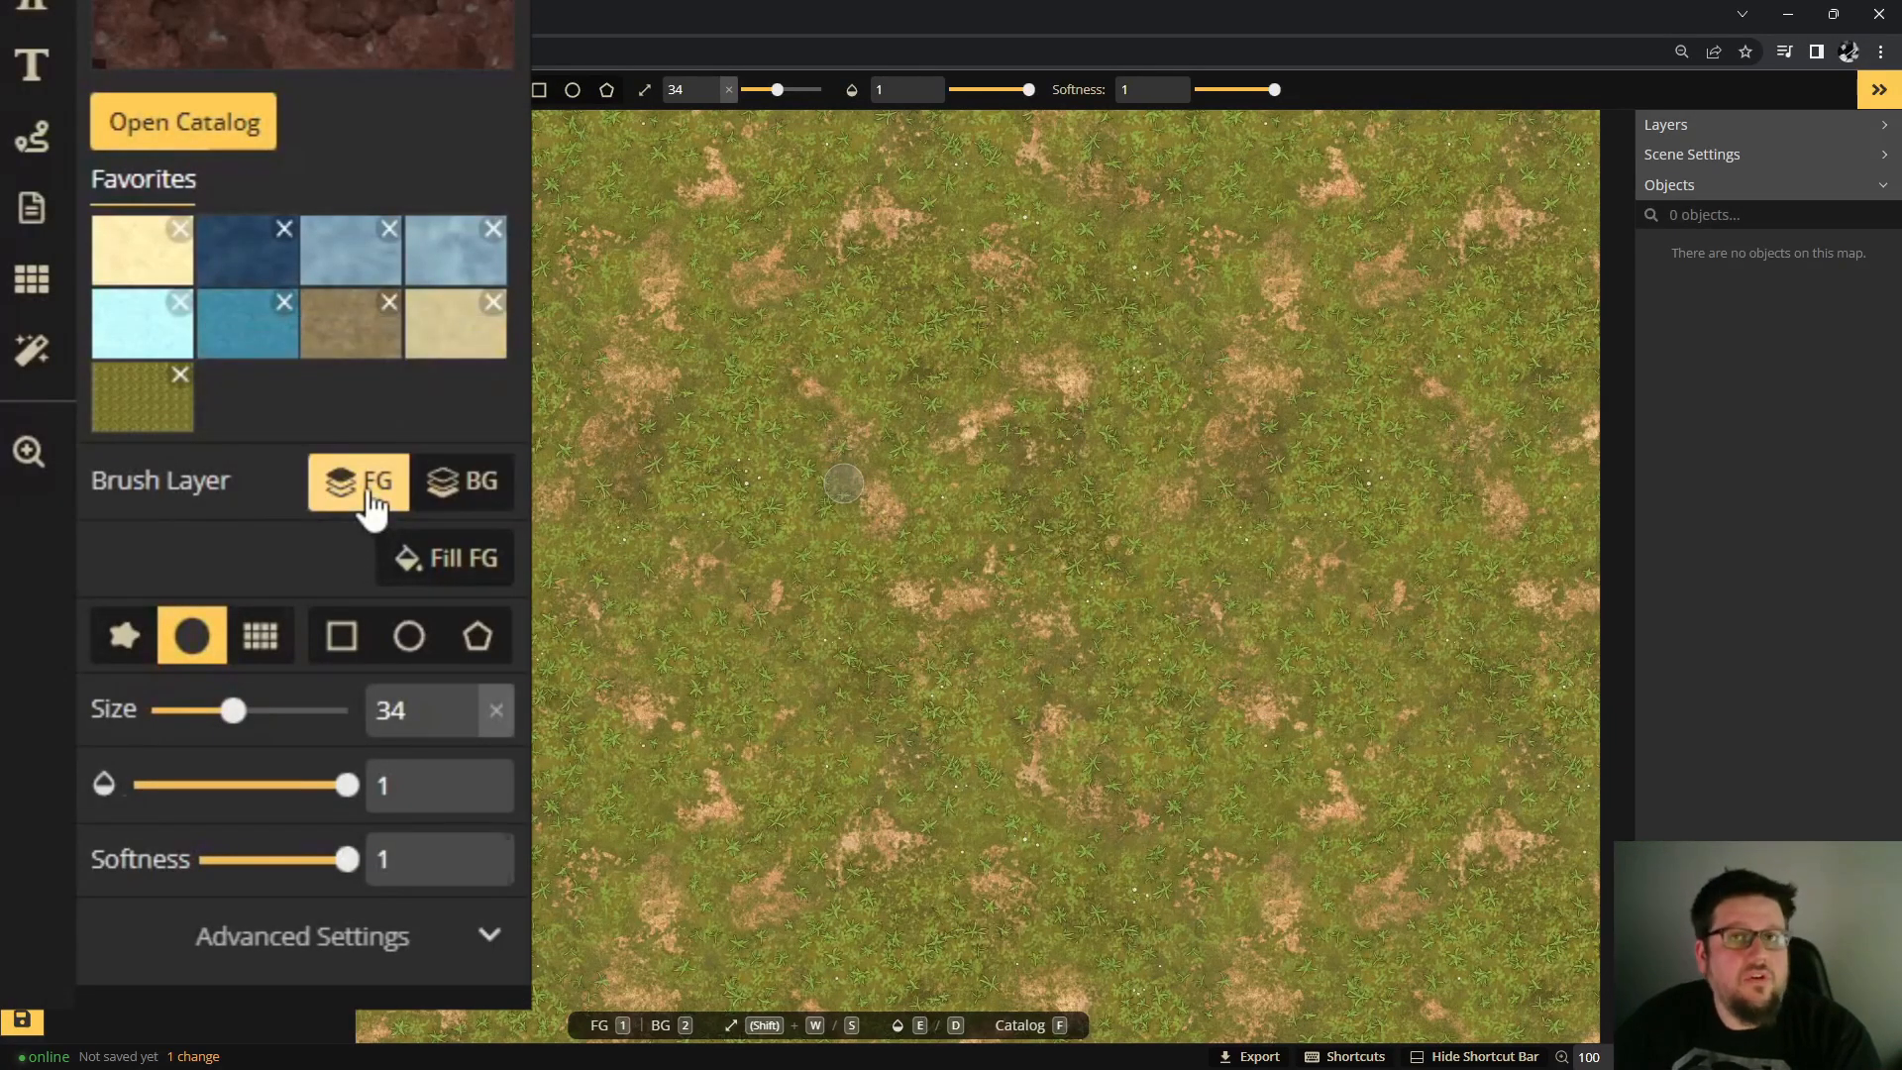
{"action": "left_click", "coordinate": [442, 557]}
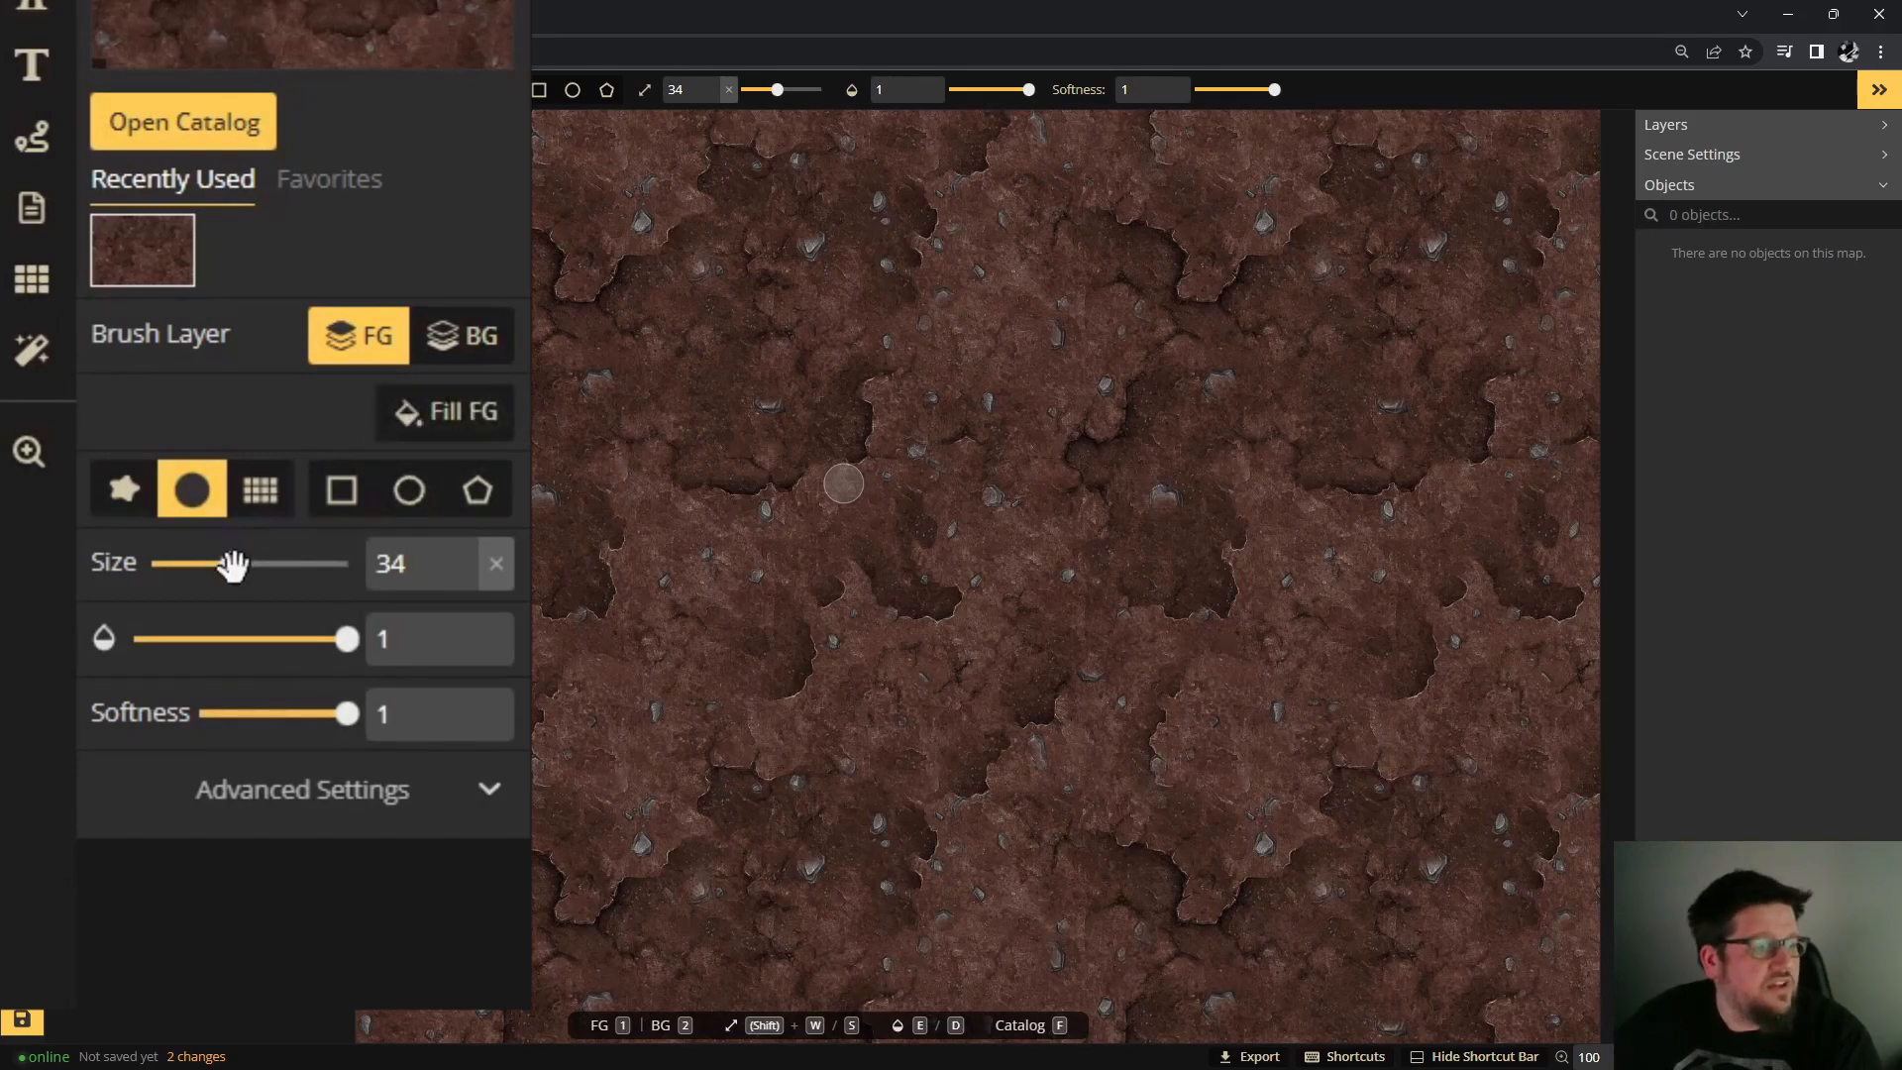
Scale the Red Ground texture's placement size to 27.49 and refill the foreground layer with it.
{"action": "left_click", "coordinate": [287, 782]}
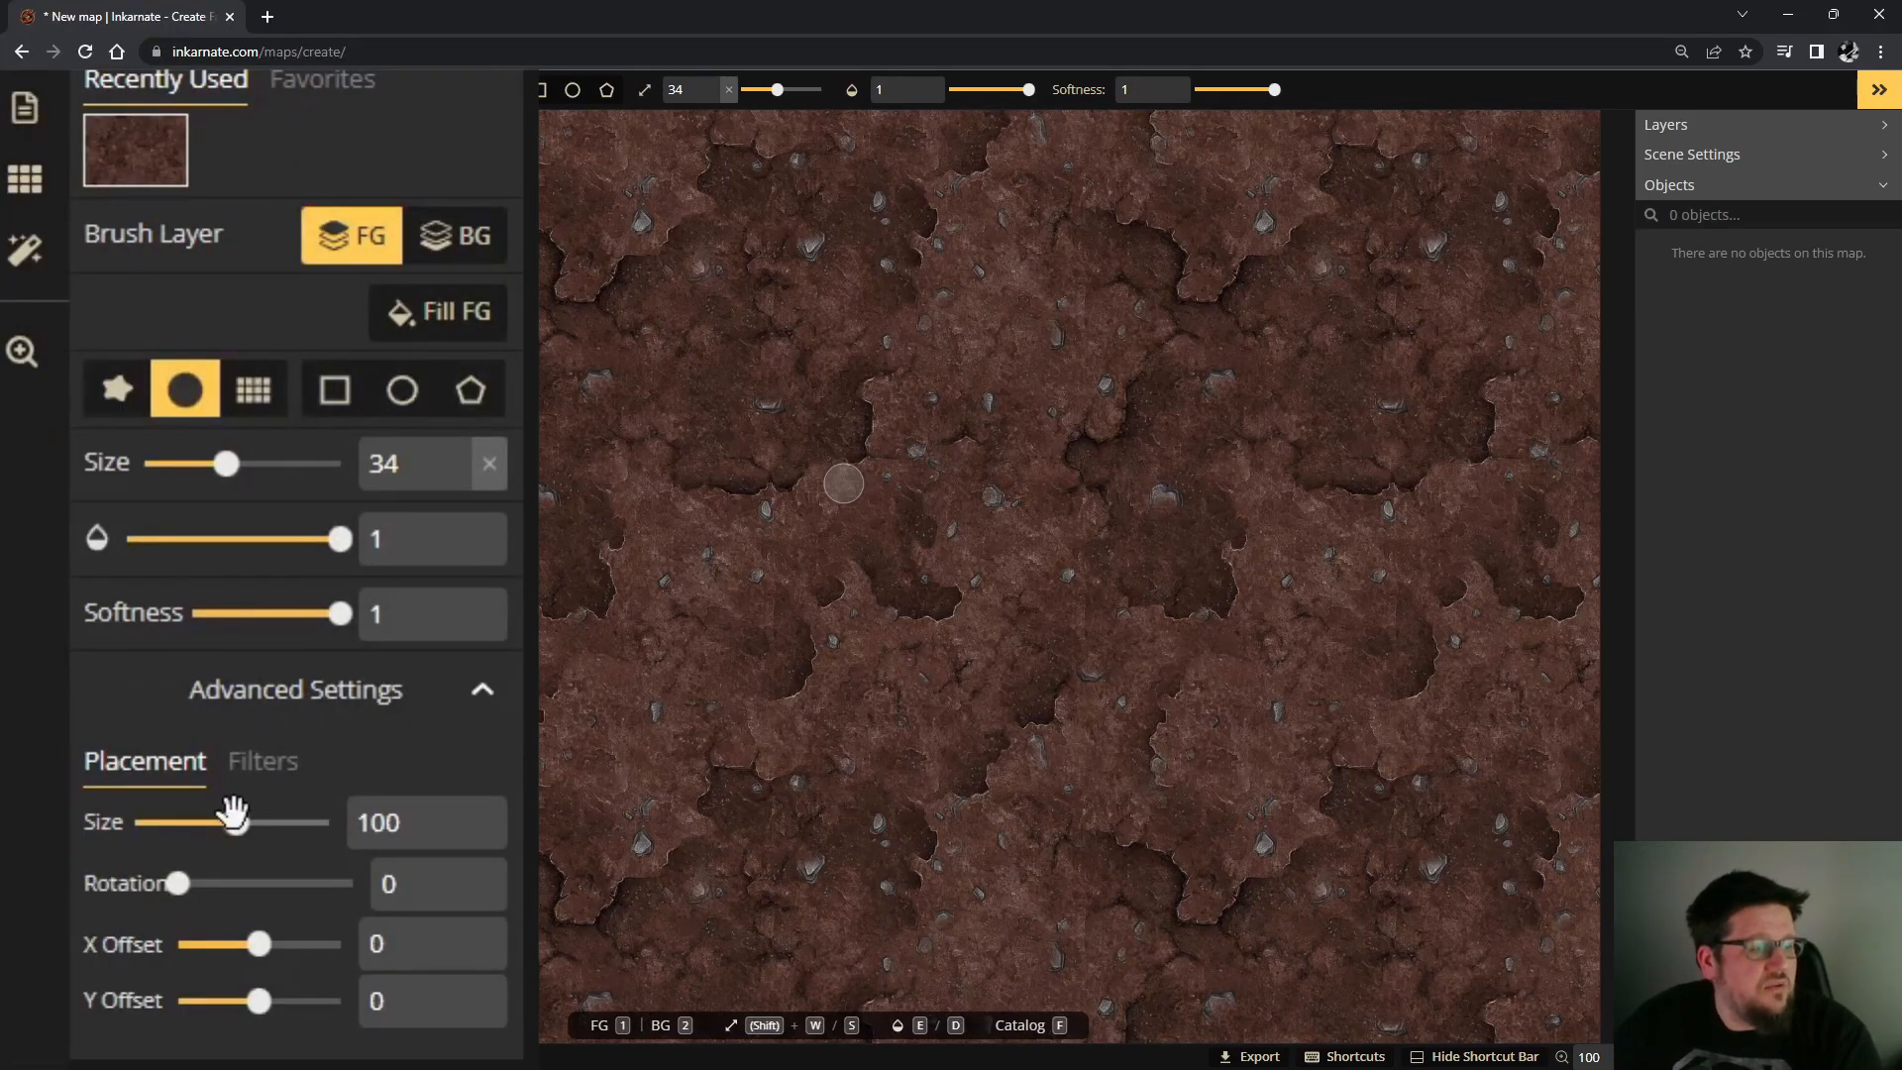
{"action": "left_click_drag", "start_coordinate": [262, 845], "coordinate": [168, 832]}
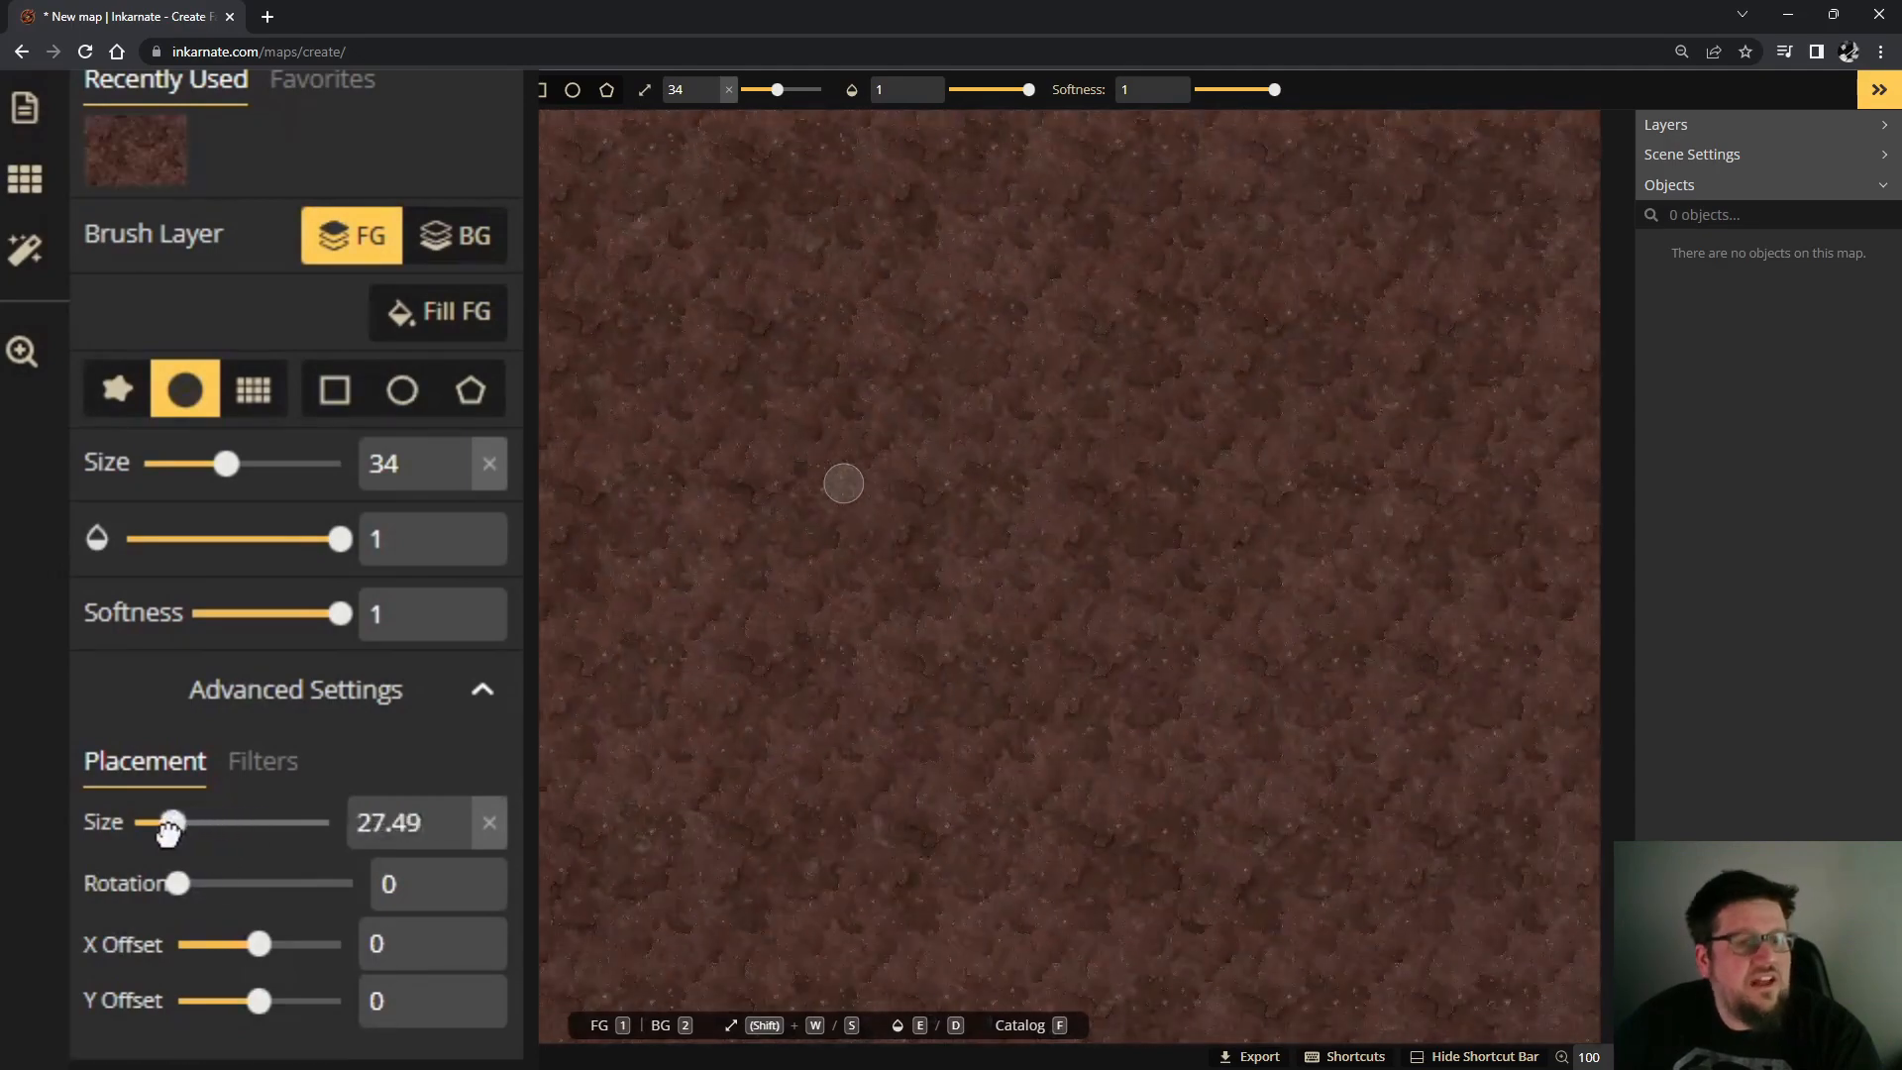
{"action": "left_click", "coordinate": [377, 319]}
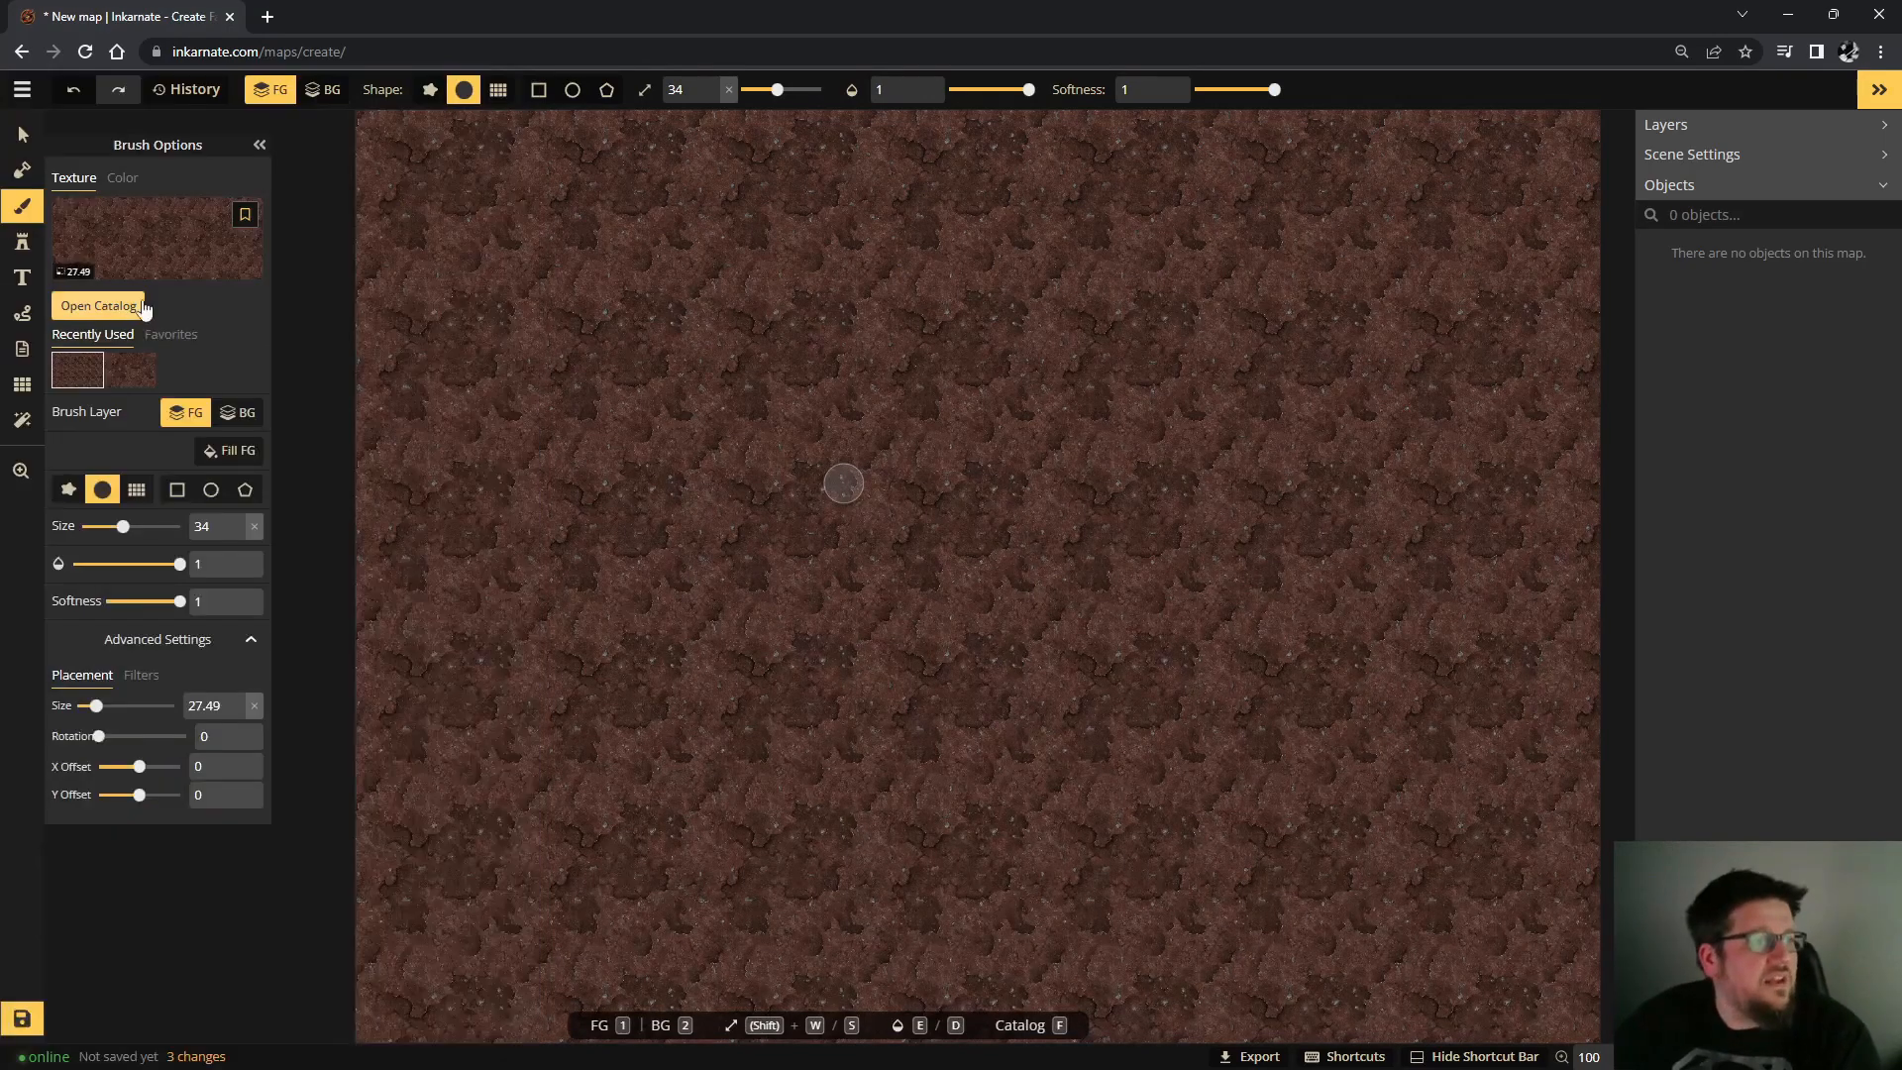
Choose the Stone Wall texture from the Dungeons pack and fill the background layer with it.
{"action": "left_click", "coordinate": [109, 311]}
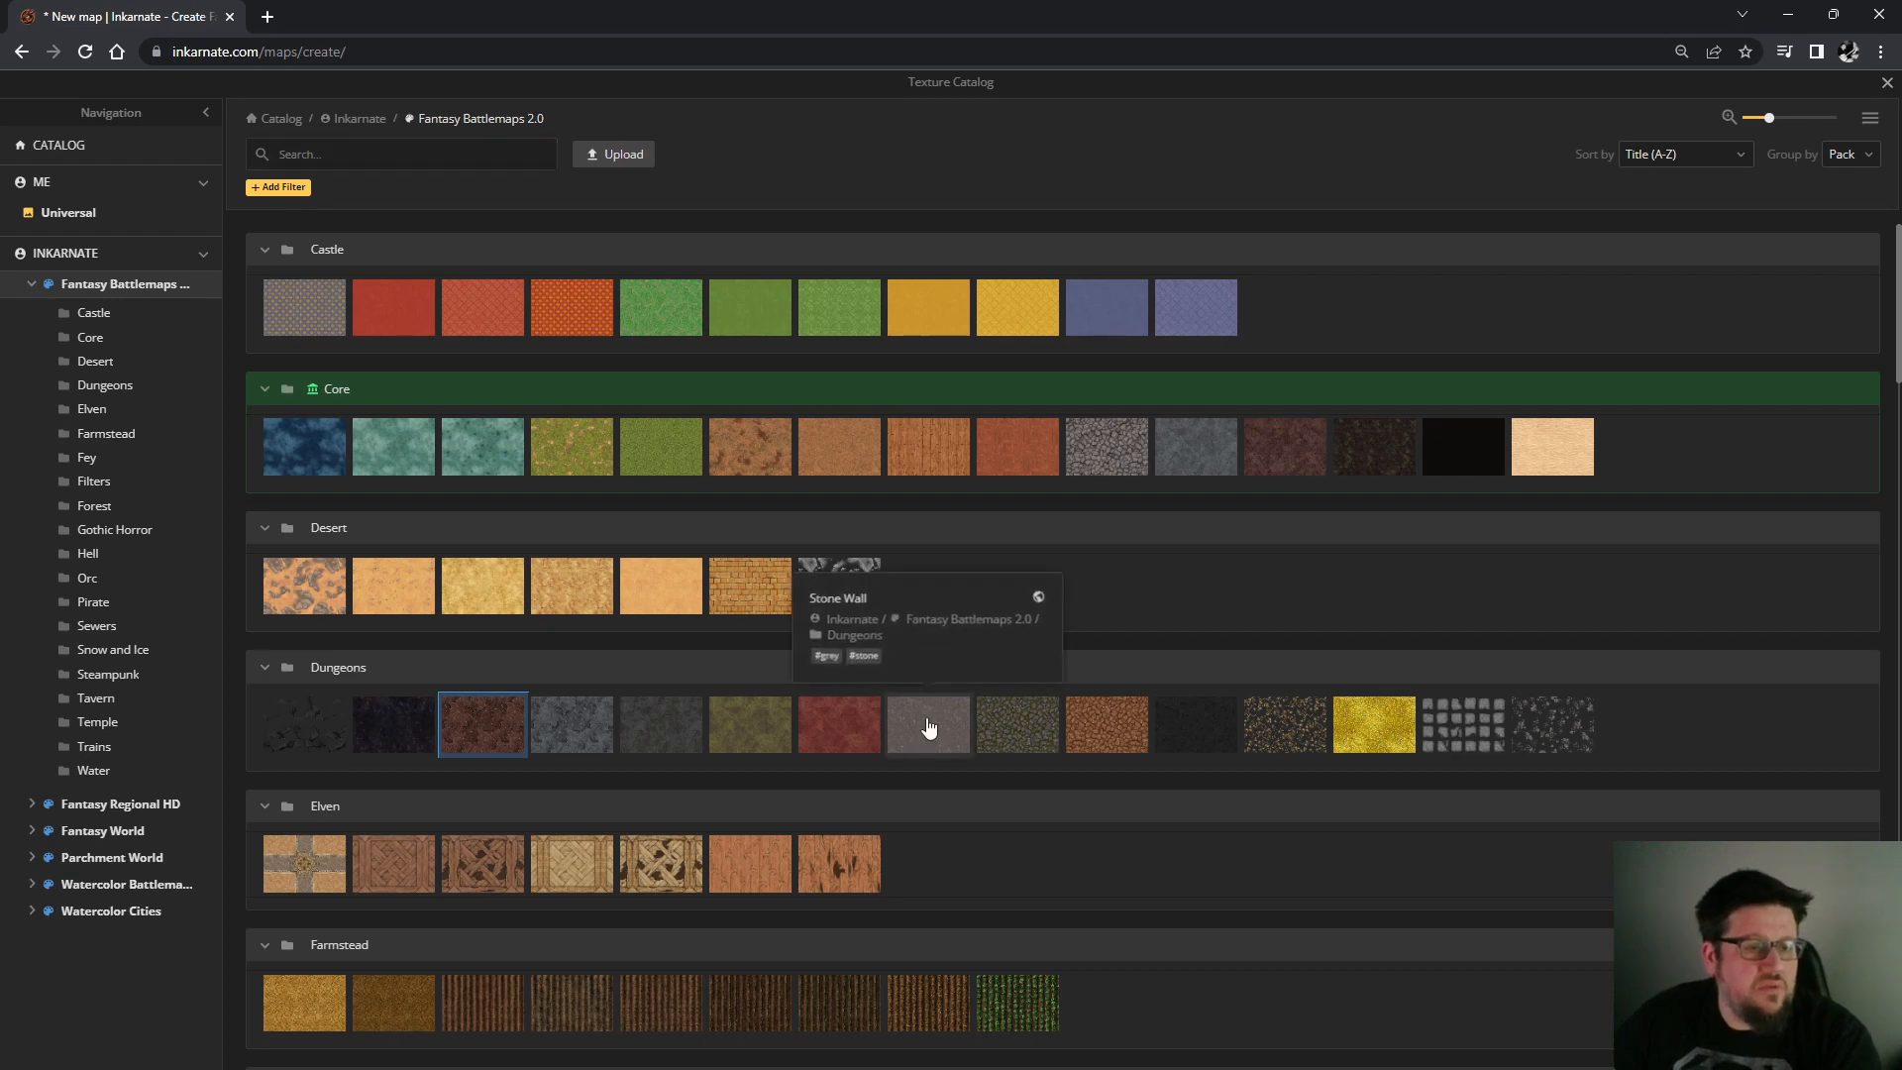
{"action": "left_click", "coordinate": [931, 717]}
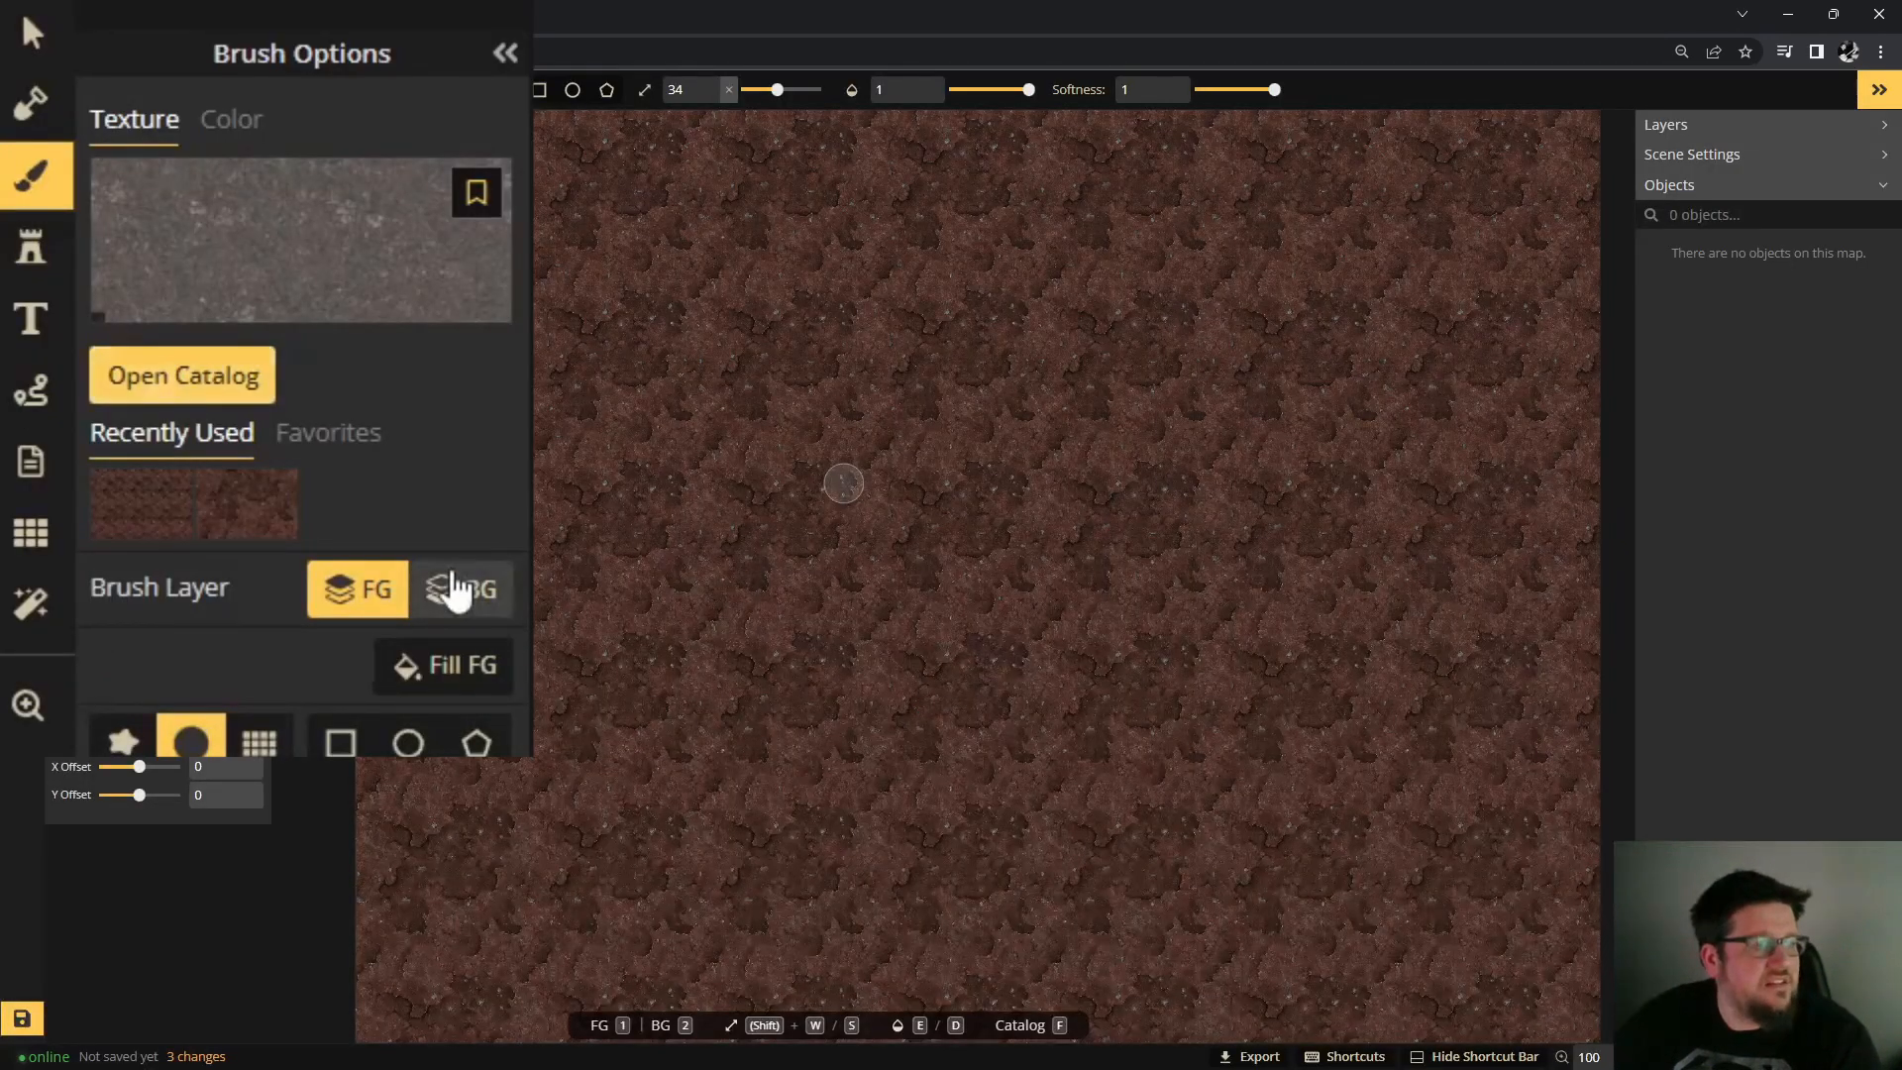
{"action": "left_click", "coordinate": [238, 413]}
{"action": "left_click", "coordinate": [487, 672]}
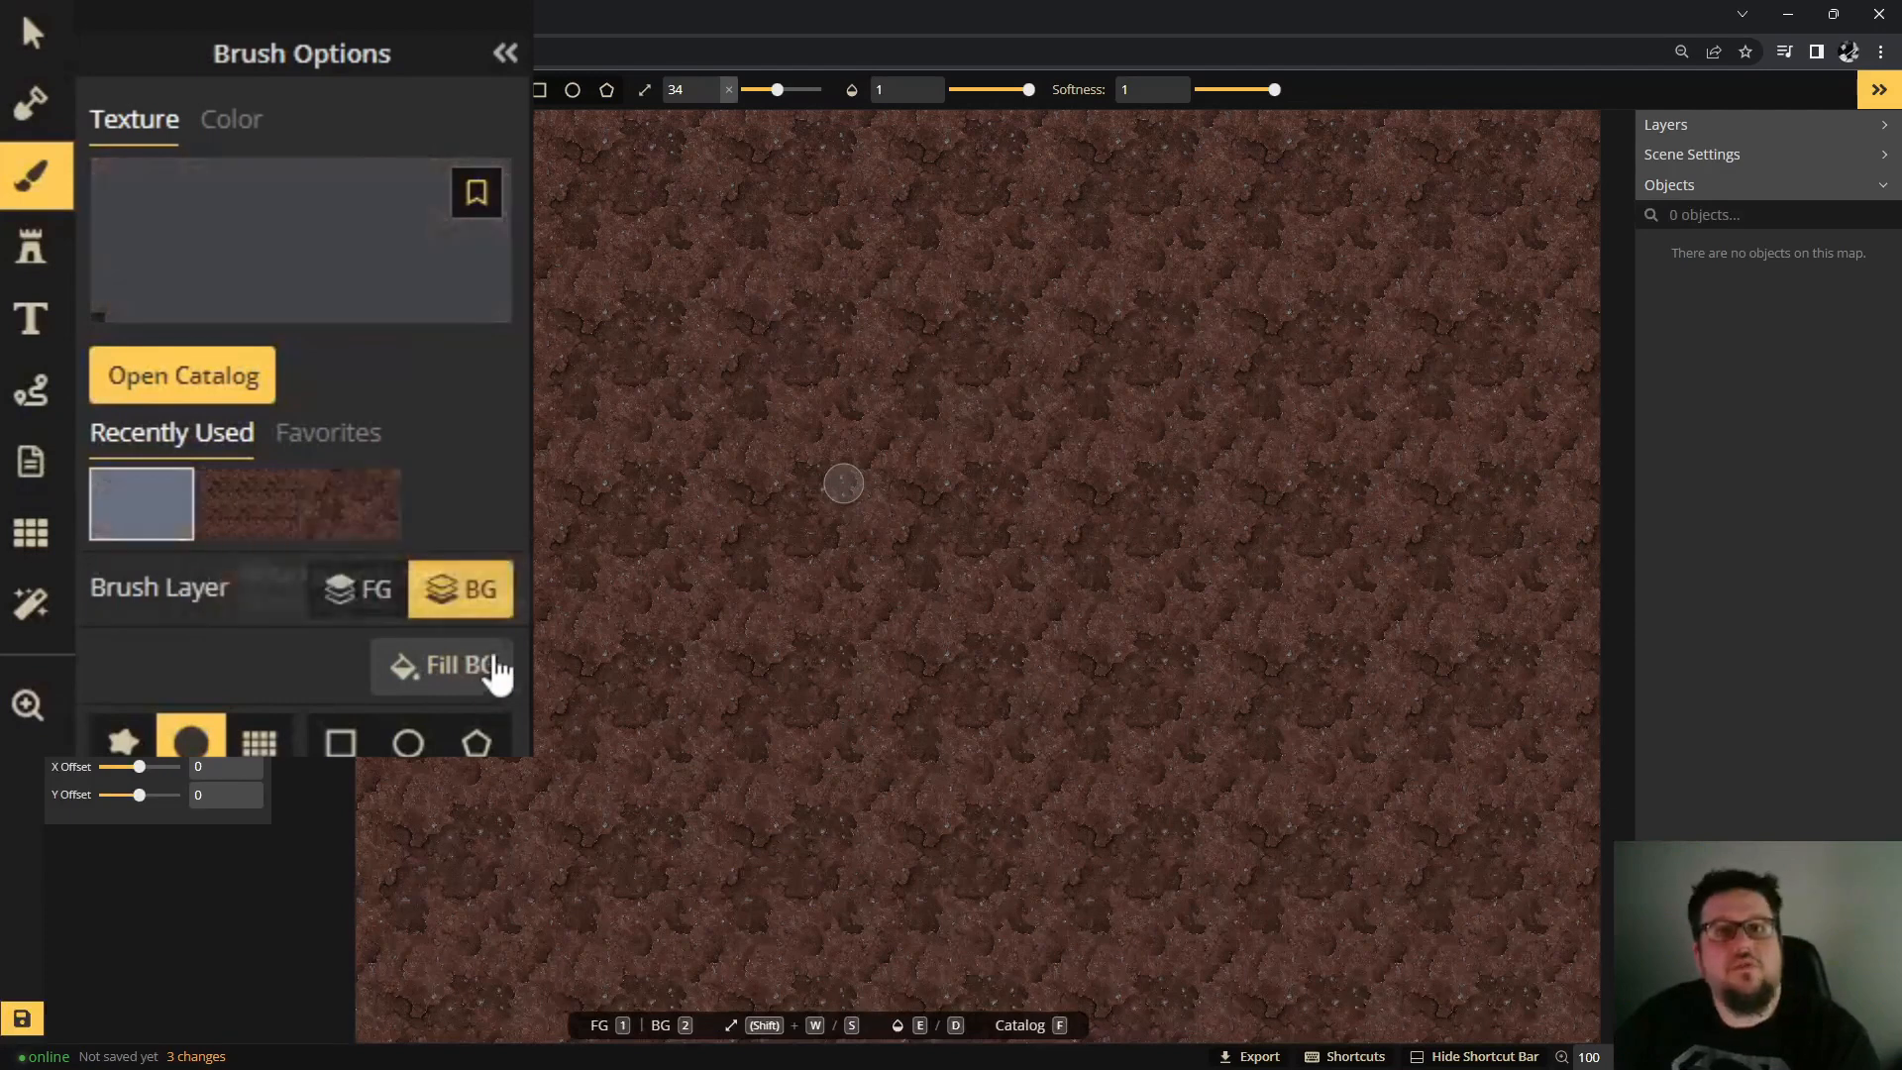
{"action": "scroll", "coordinate": [592, 538], "scroll_direction": "down", "scroll_amount": 1}
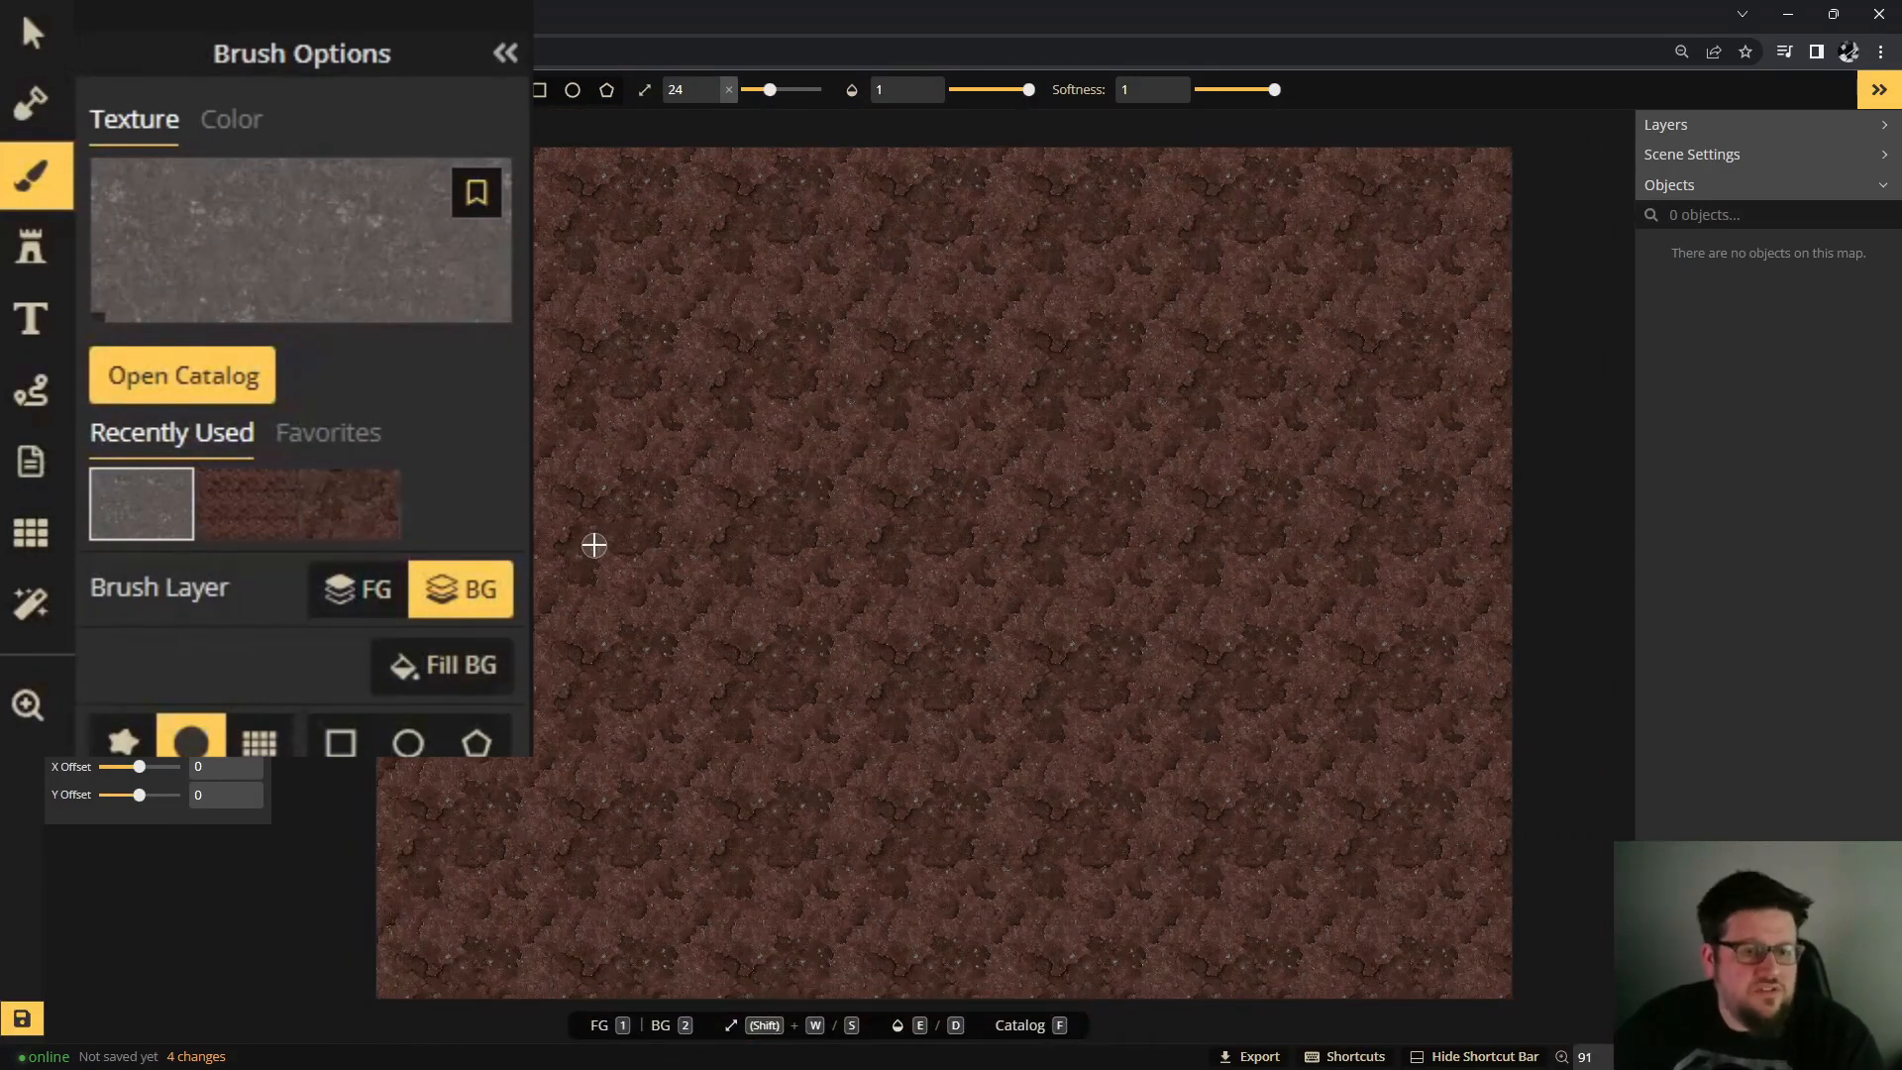
Try a stroke in the map's lower-right corner with the edgy mask brush in Add mode at size 50.
{"action": "left_click", "coordinate": [32, 103]}
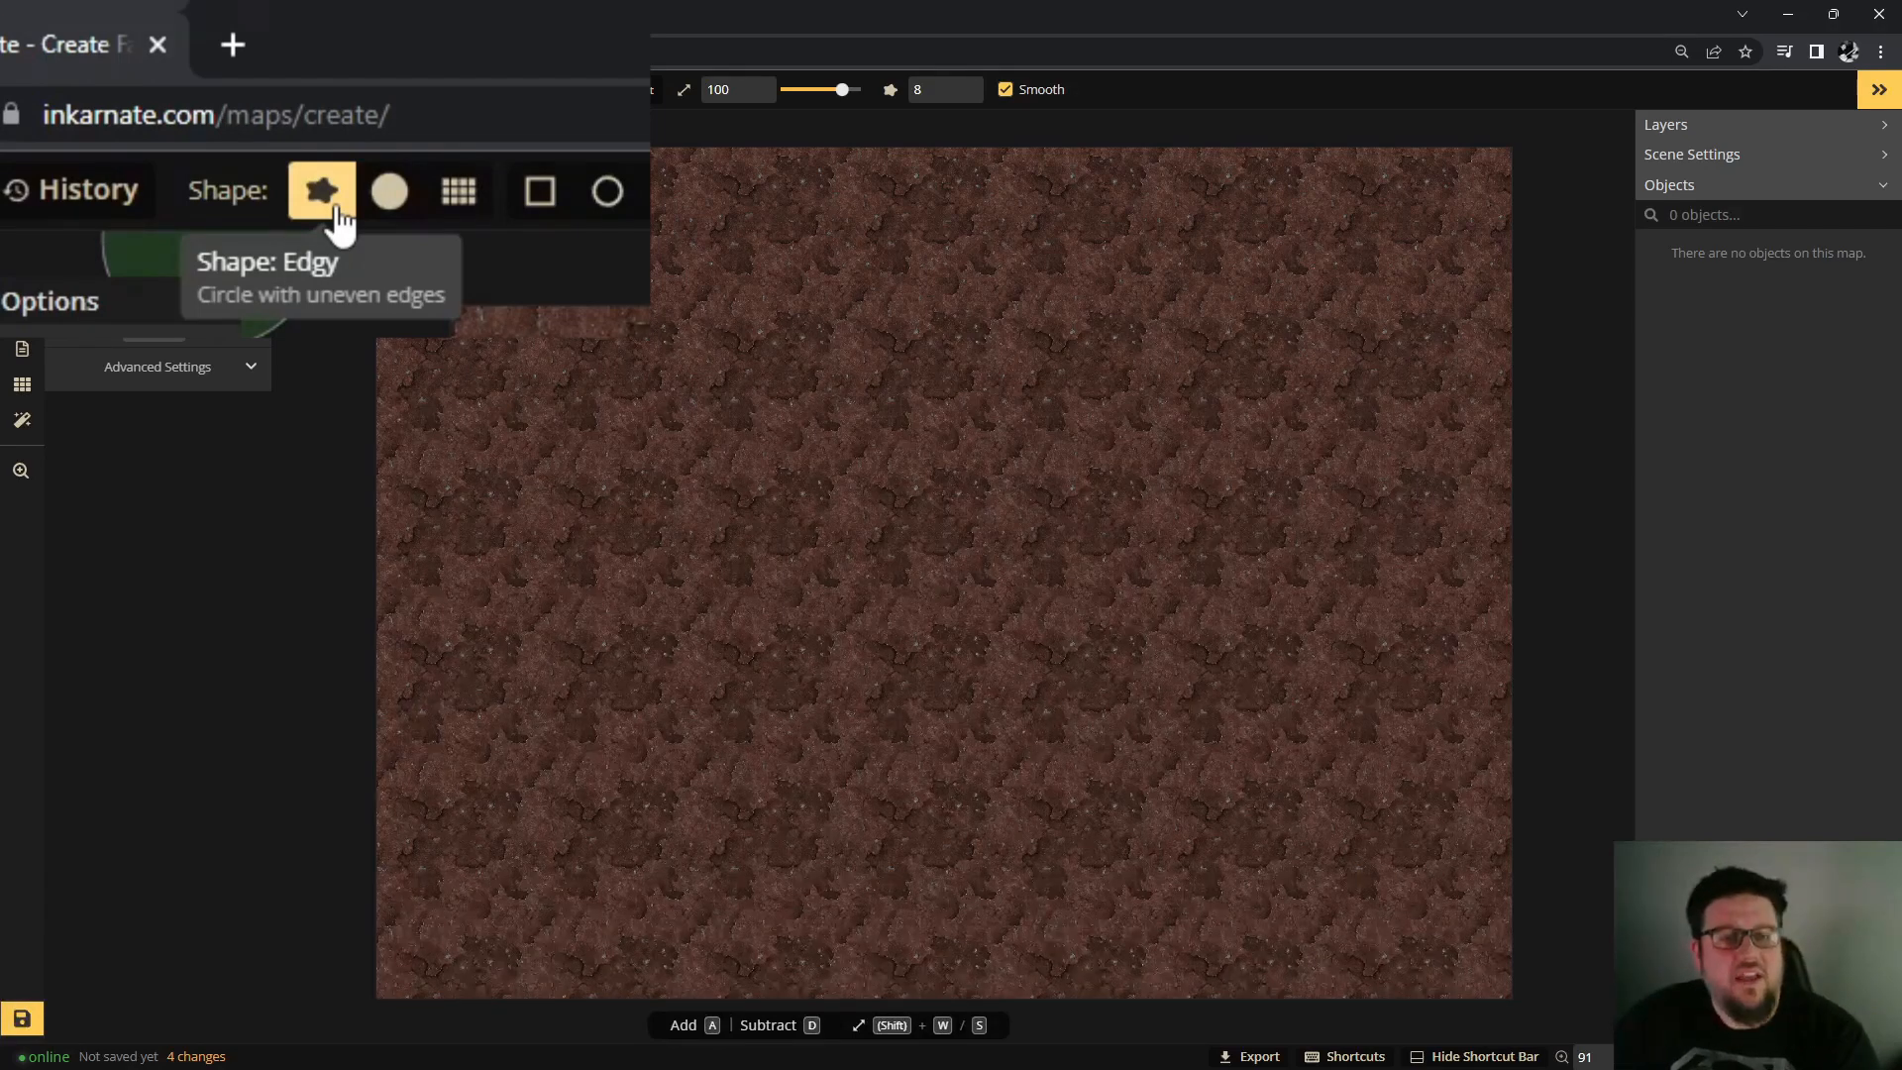
{"action": "scroll", "coordinate": [1114, 750], "scroll_direction": "down", "scroll_amount": 1}
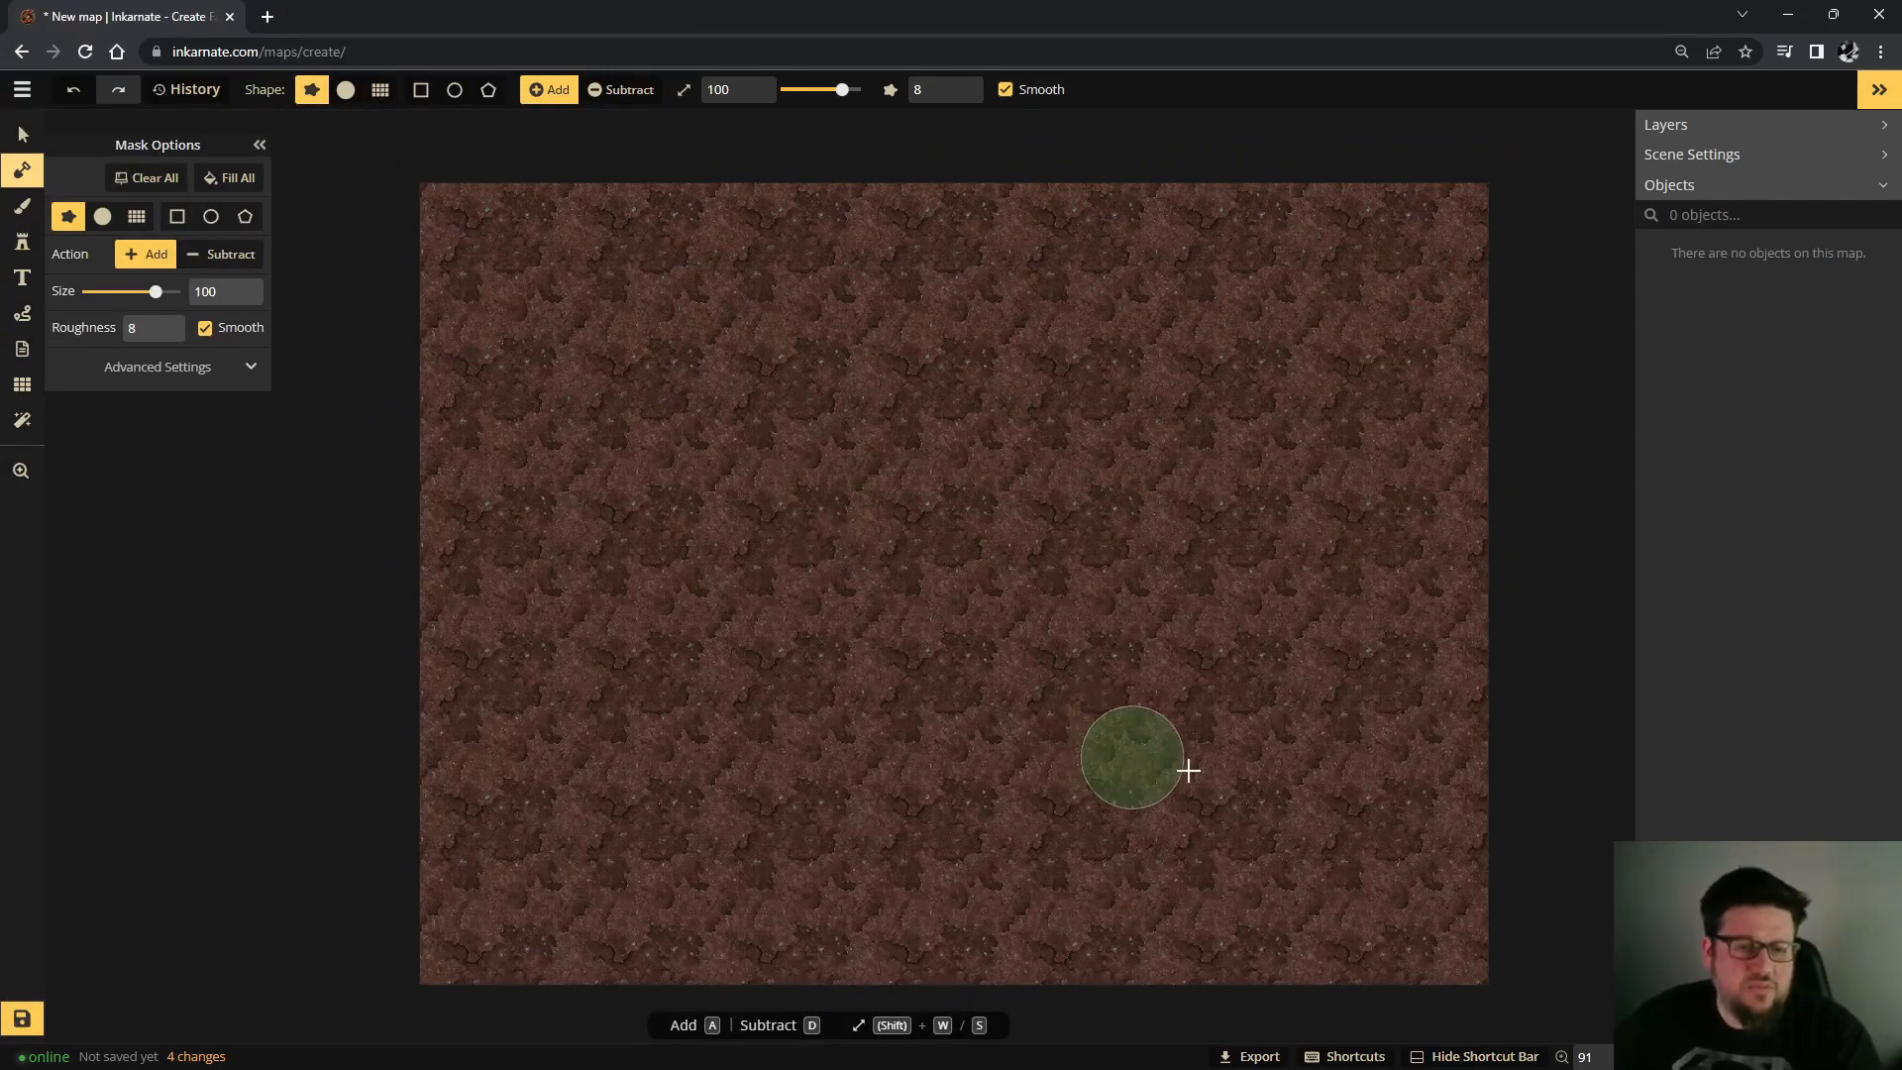
{"action": "scroll", "coordinate": [1201, 773], "scroll_direction": "down", "scroll_amount": 1}
{"action": "scroll", "coordinate": [1256, 770], "scroll_direction": "up", "scroll_amount": 2}
{"action": "key", "text": "s"}
{"action": "key", "text": "s"}
{"action": "key", "text": "s"}
{"action": "key", "text": "s"}
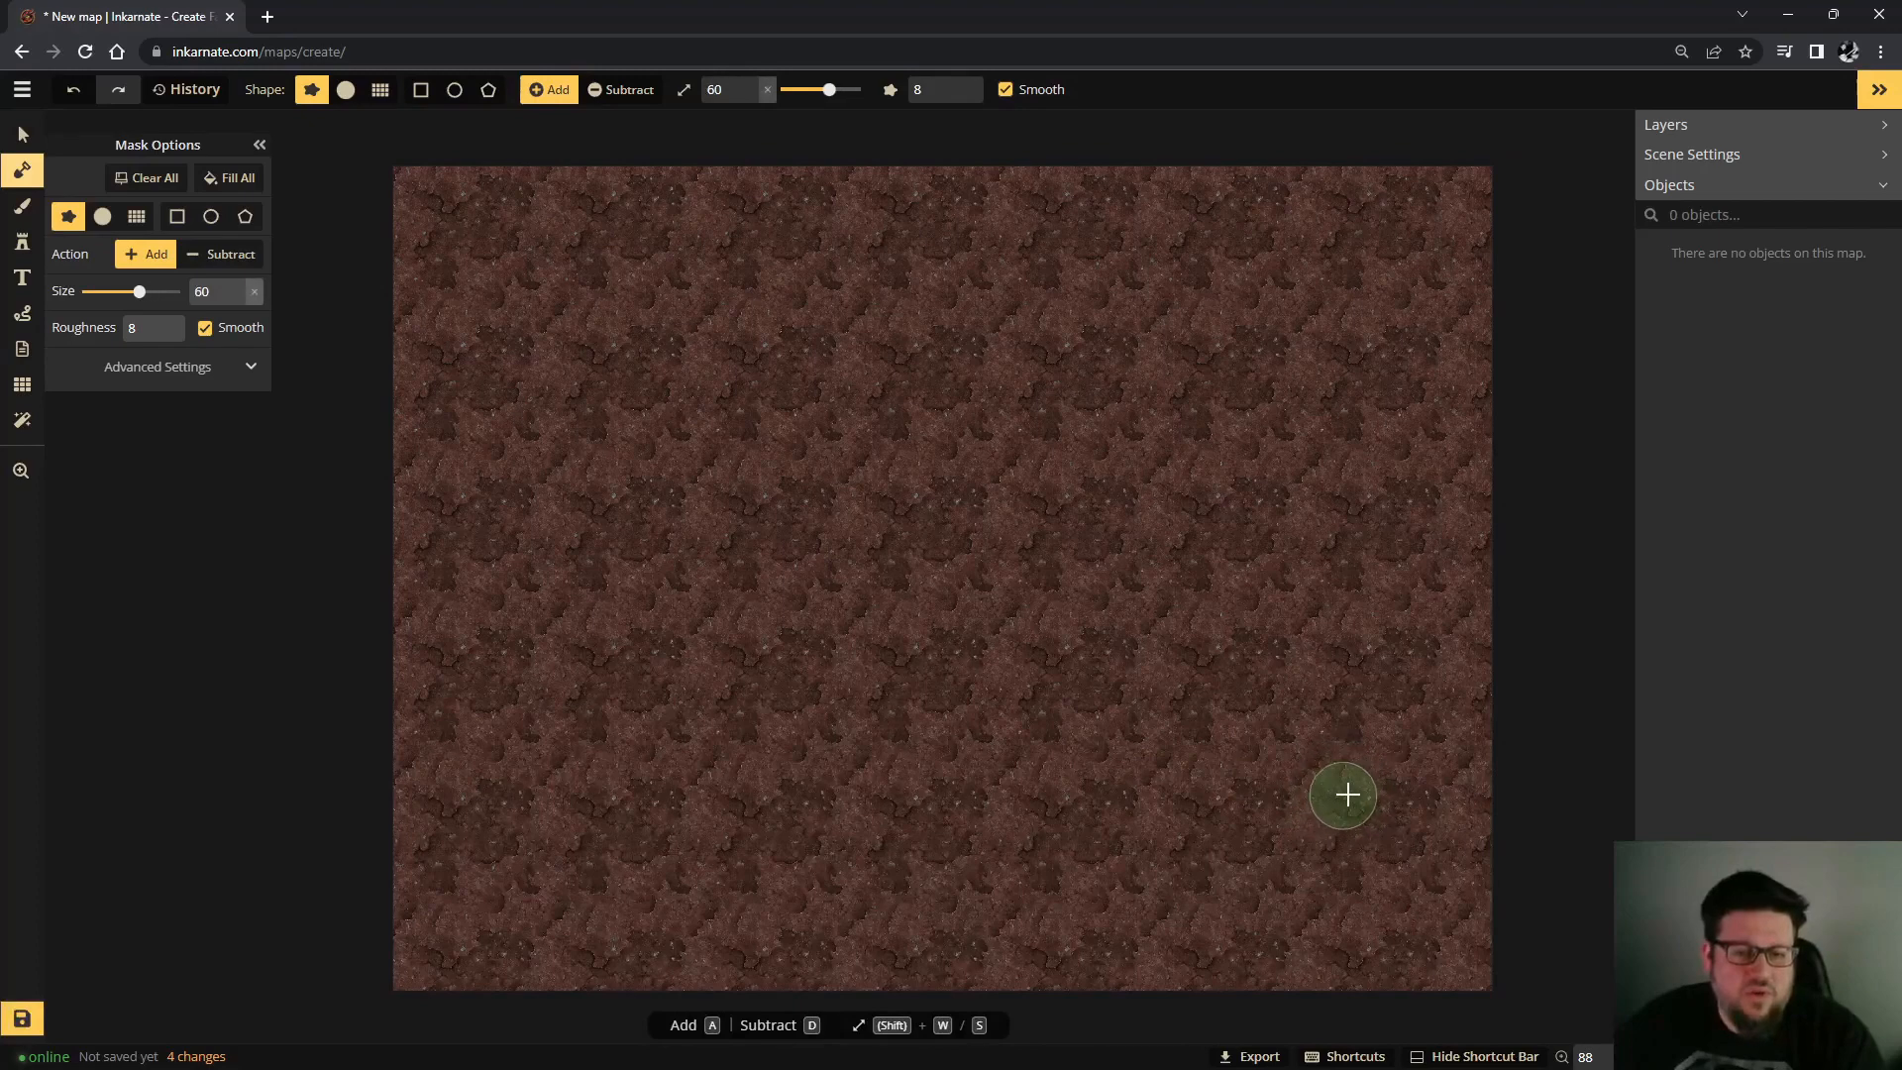
{"action": "key", "text": "s"}
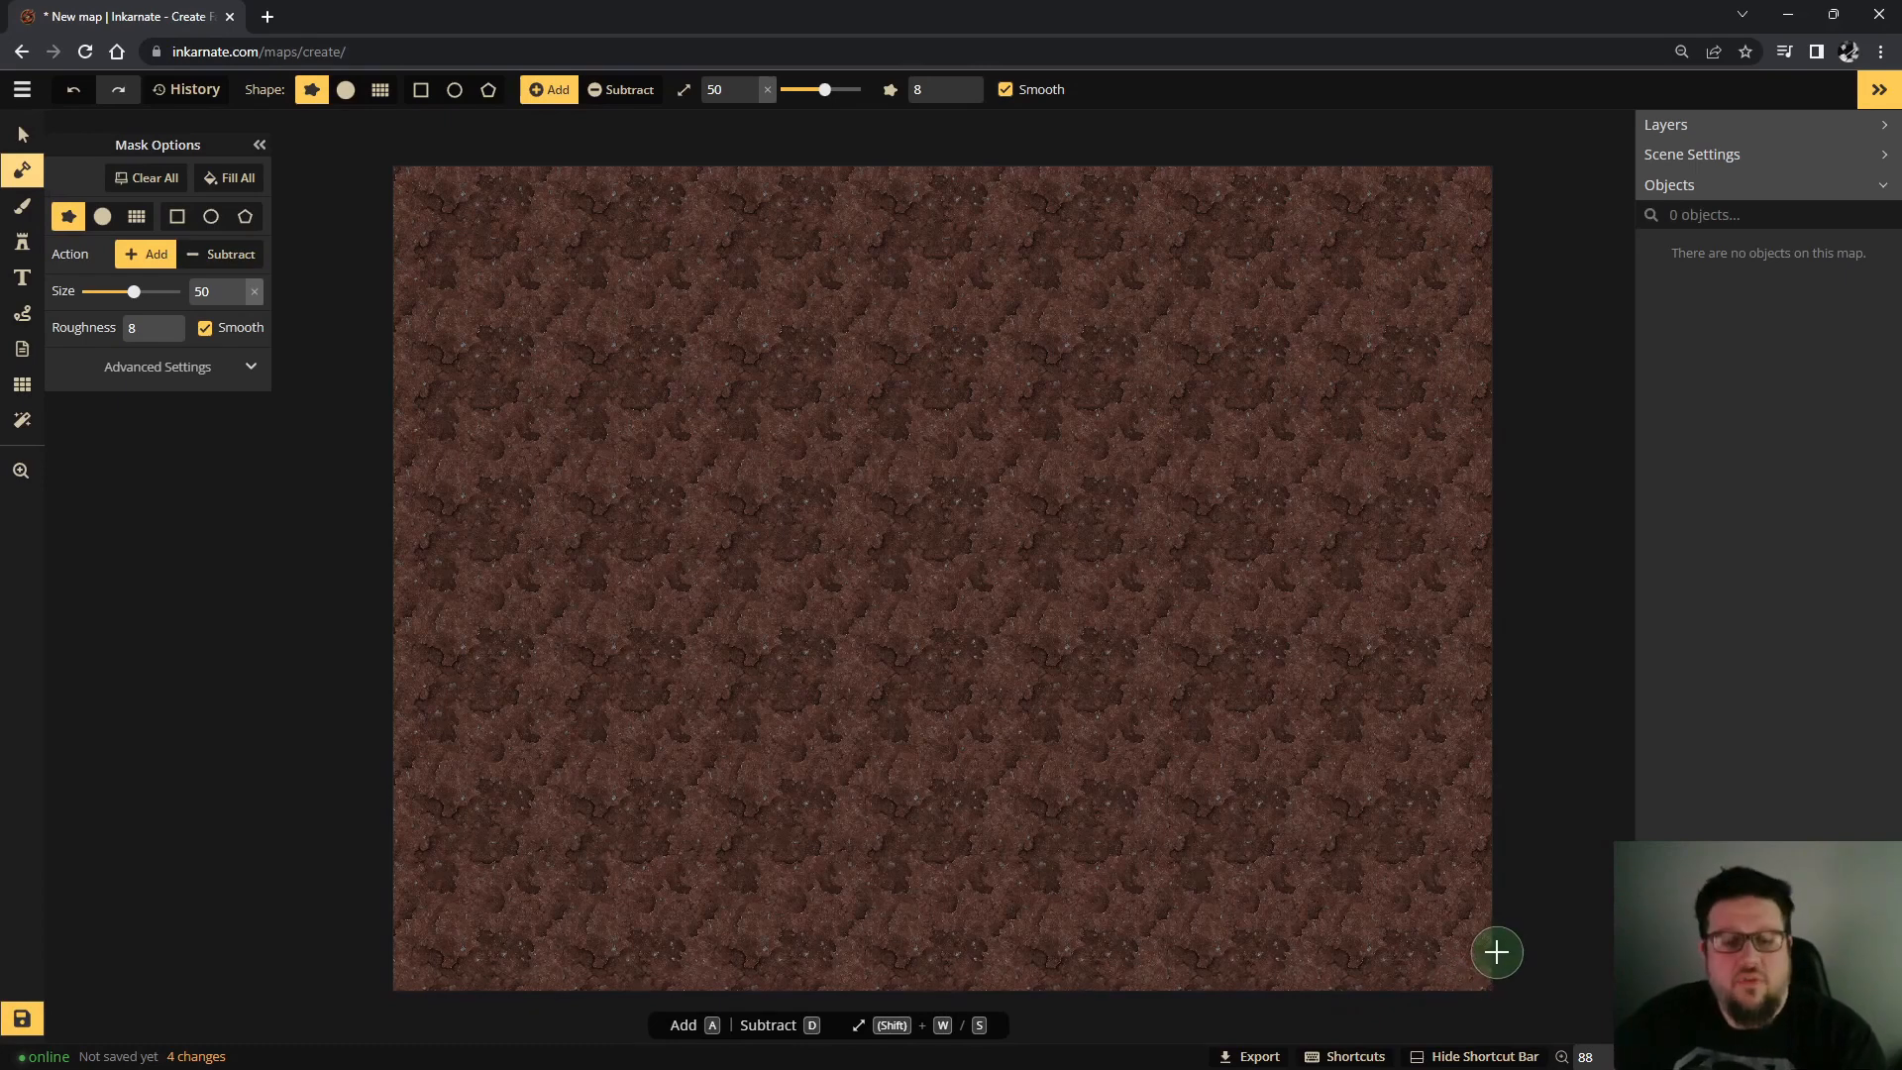
{"action": "left_click_drag", "start_coordinate": [1500, 950], "coordinate": [1416, 960]}
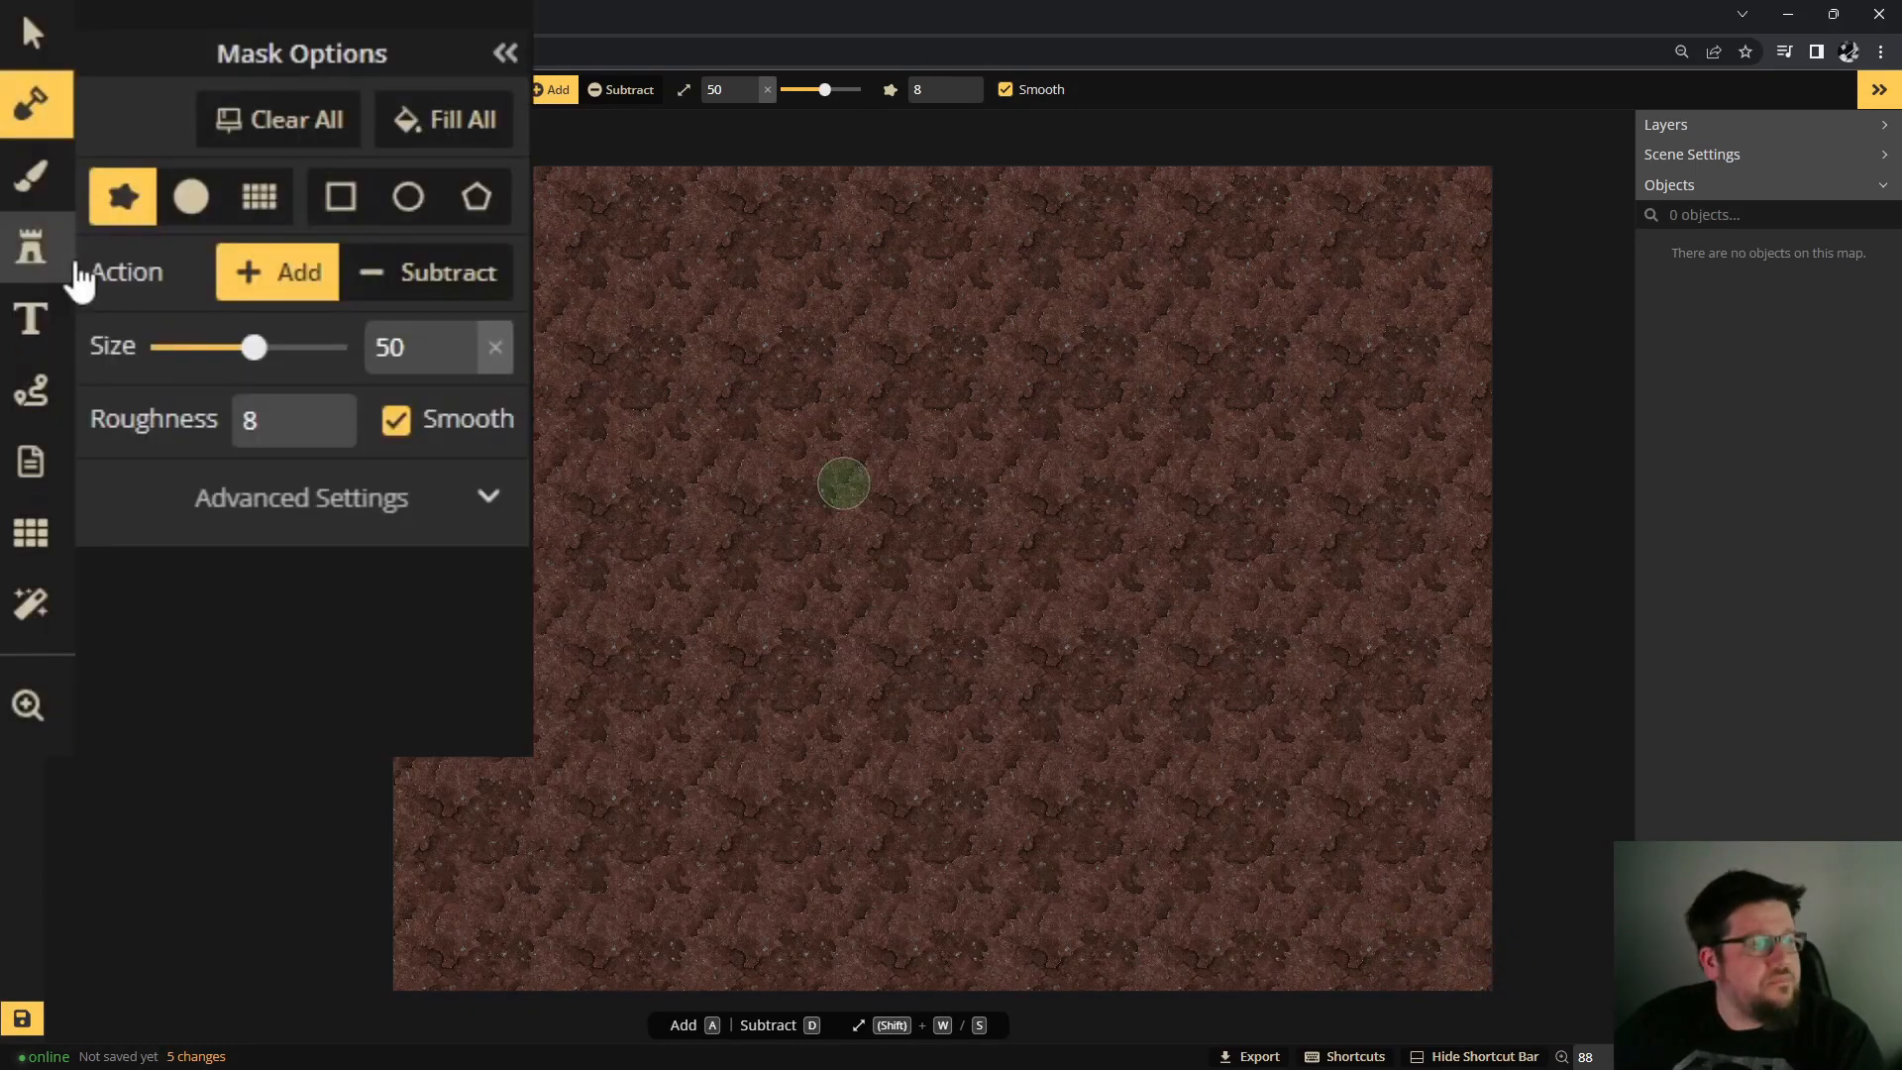
Subtract the mask at brush size 30 to carve a lower-right corner entrance and one long winding tunnel to the map's upper-left area.
{"action": "left_click", "coordinate": [450, 282]}
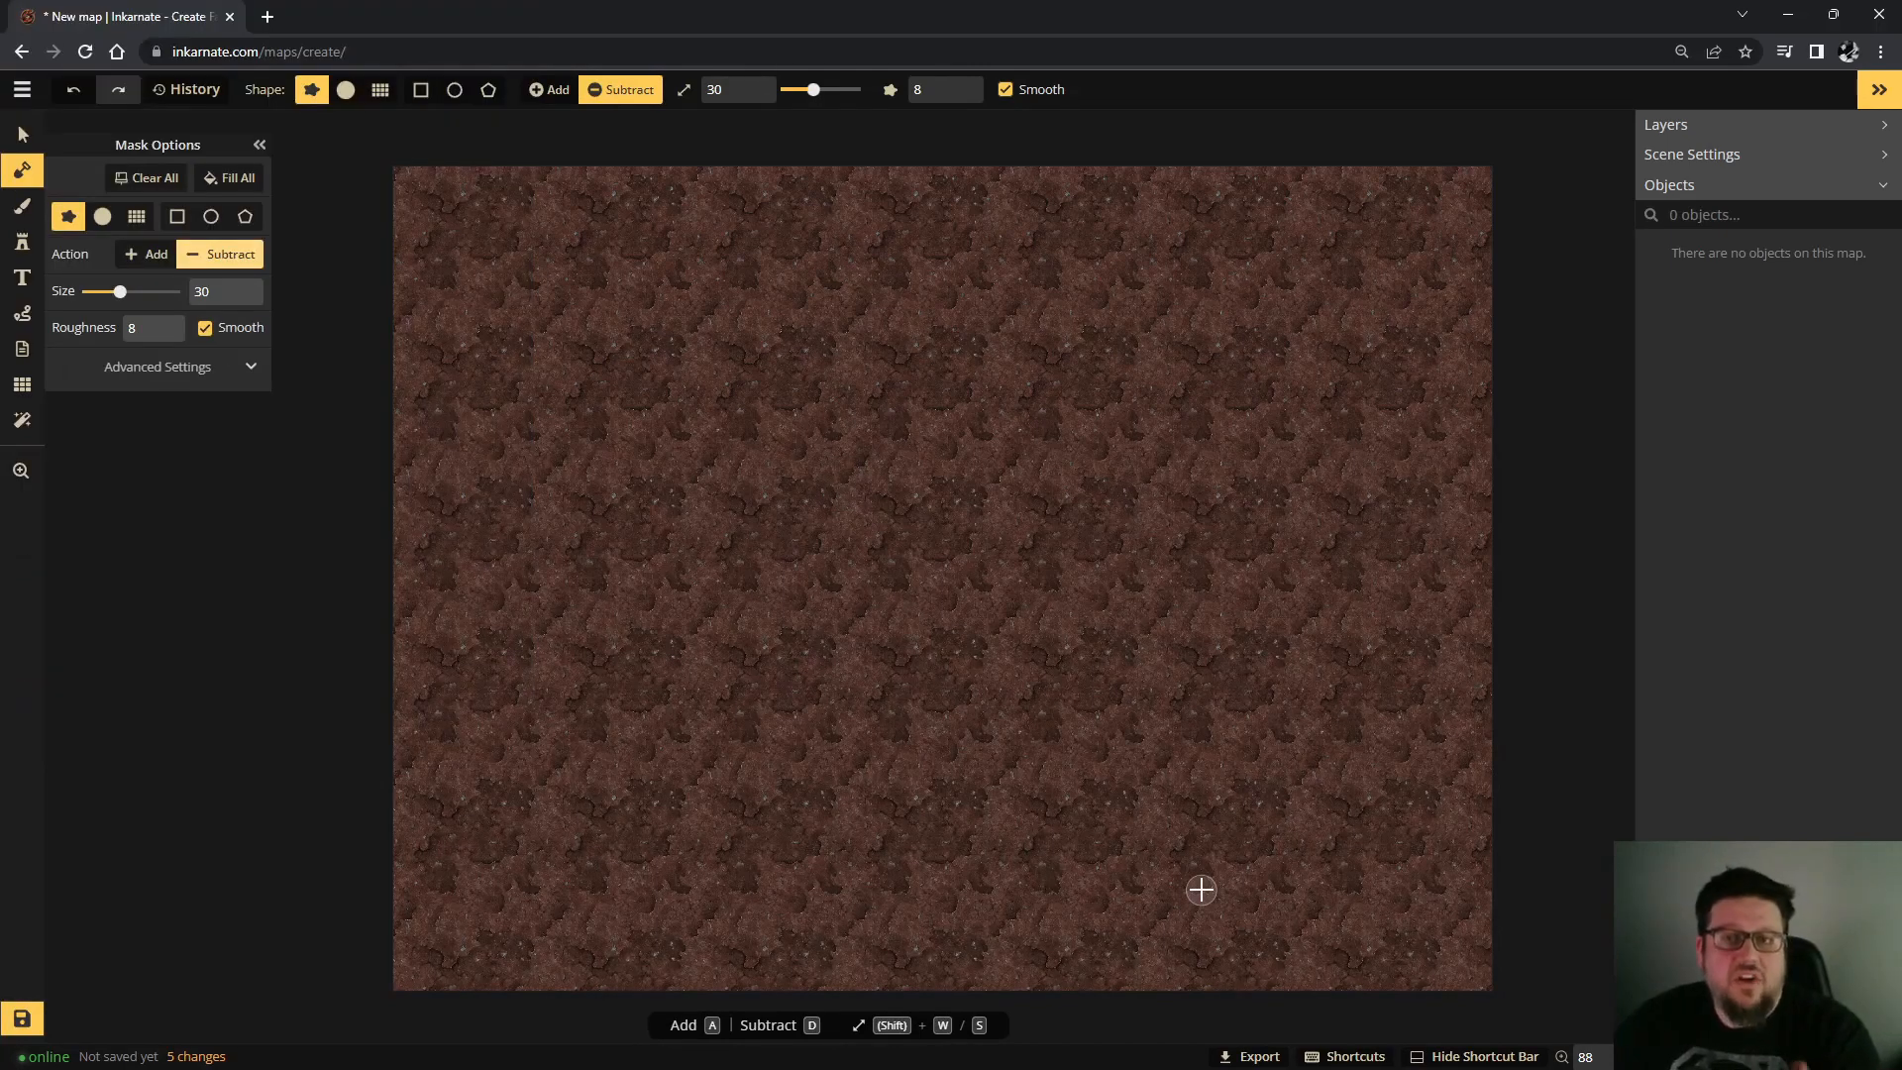
{"action": "mouse_move", "coordinate": [1495, 971]}
{"action": "left_mouse_down"}
{"action": "mouse_move", "coordinate": [1437, 981]}
{"action": "mouse_move", "coordinate": [1491, 940]}
{"action": "mouse_move", "coordinate": [1391, 985]}
{"action": "left_mouse_up"}
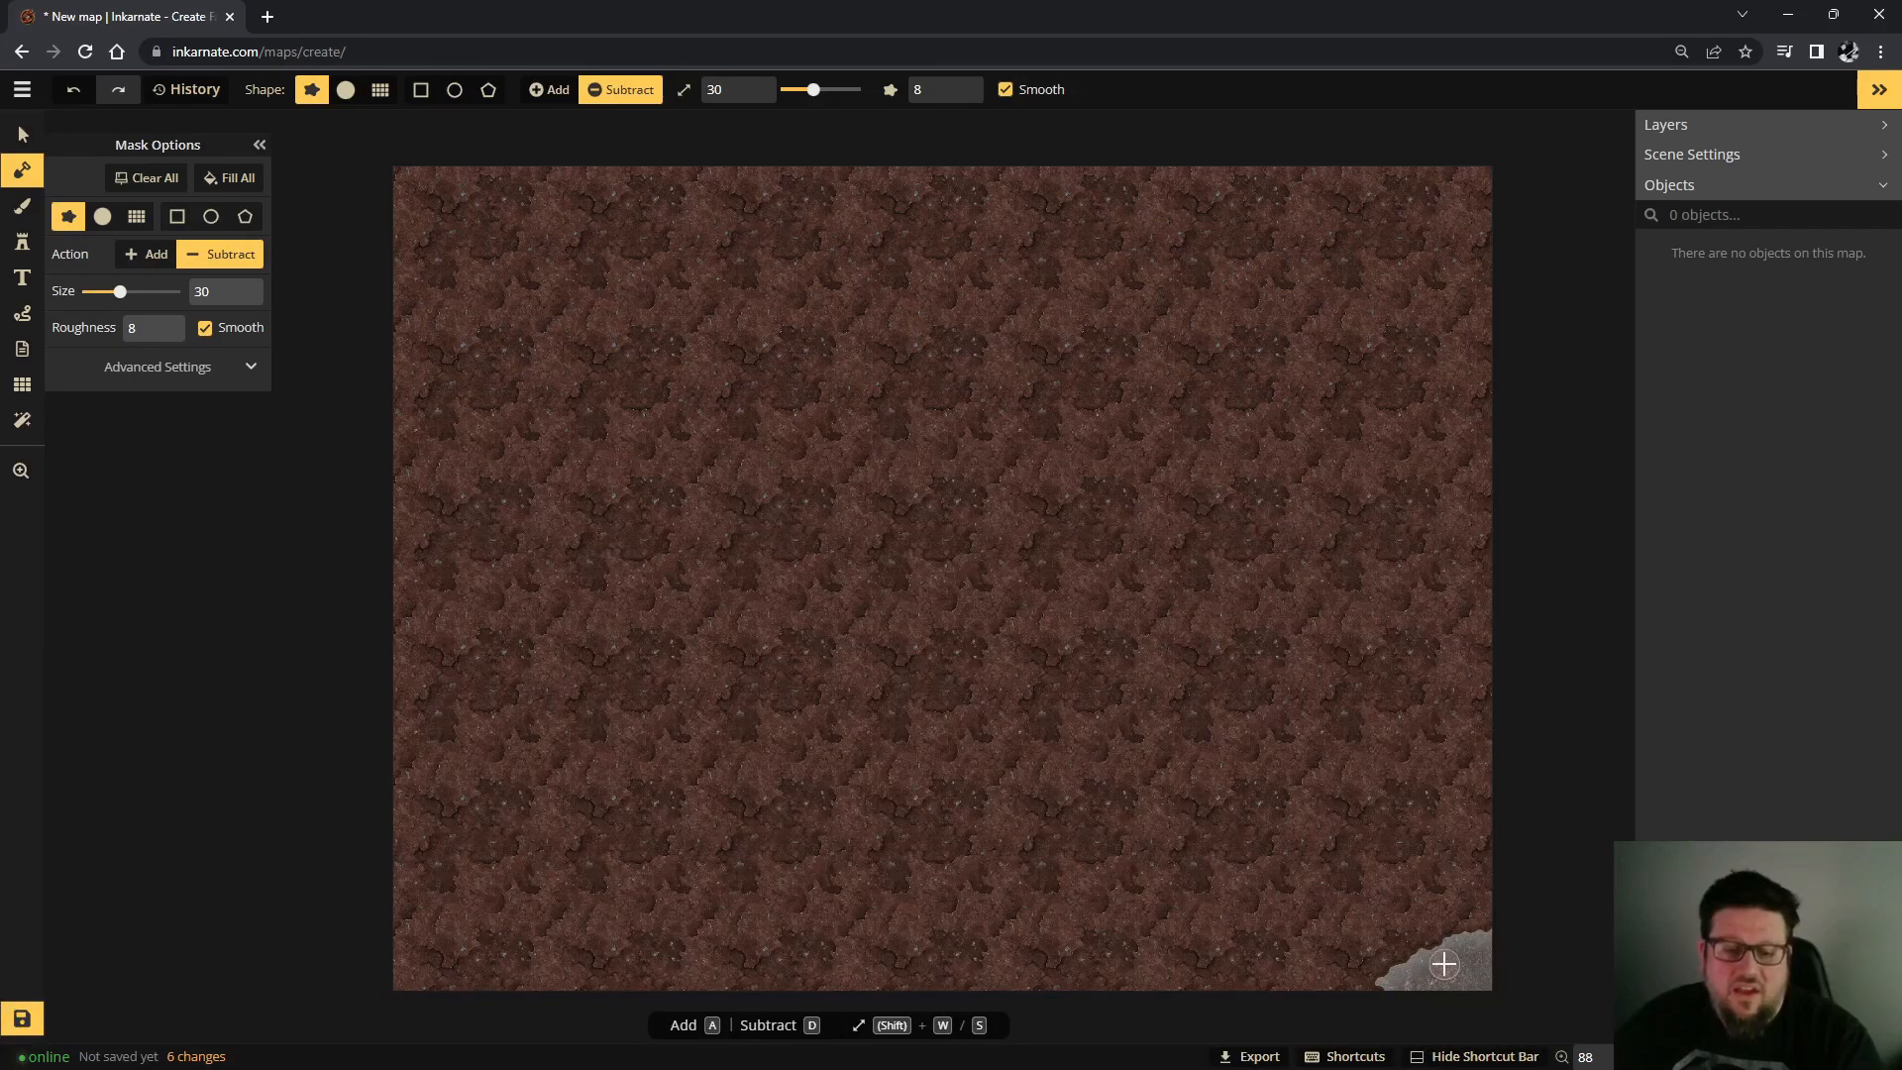
{"action": "scroll", "coordinate": [1448, 961], "scroll_direction": "down", "scroll_amount": 1}
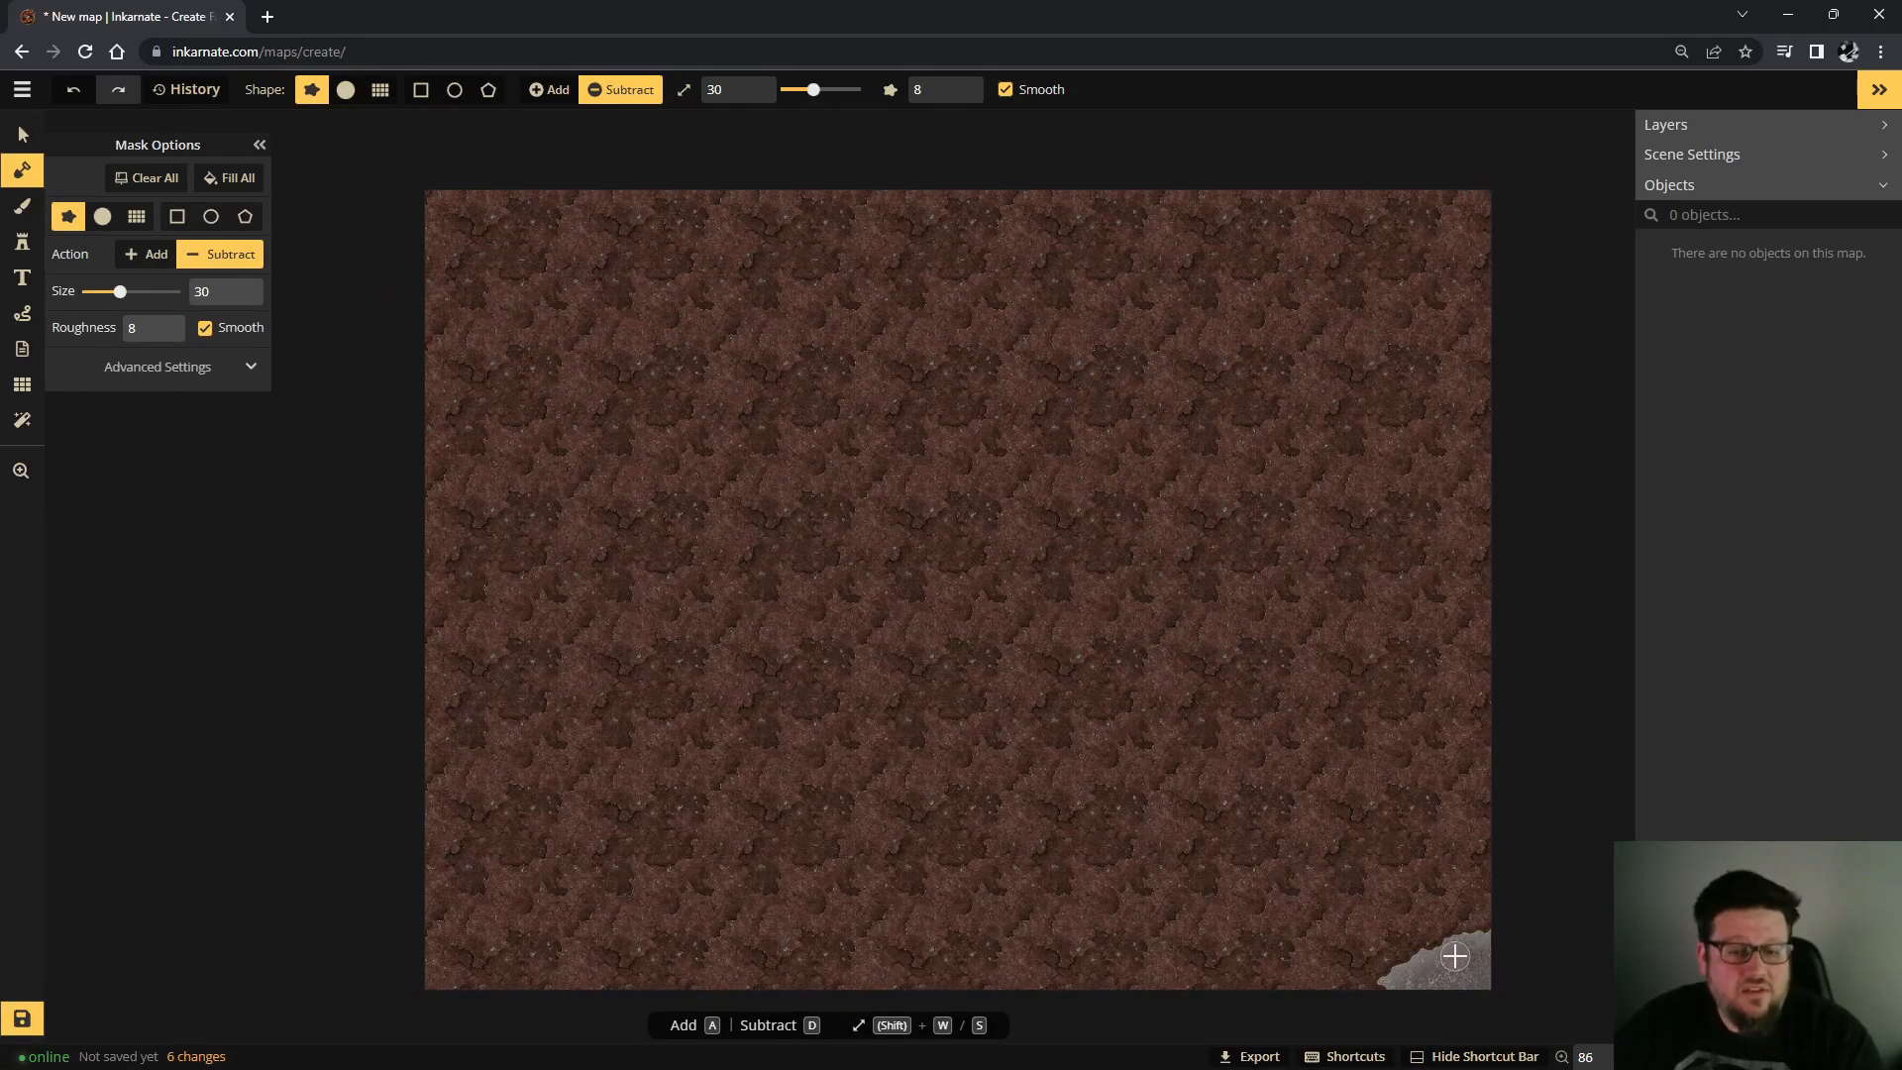
{"action": "scroll", "coordinate": [1454, 956], "scroll_direction": "up", "scroll_amount": 1}
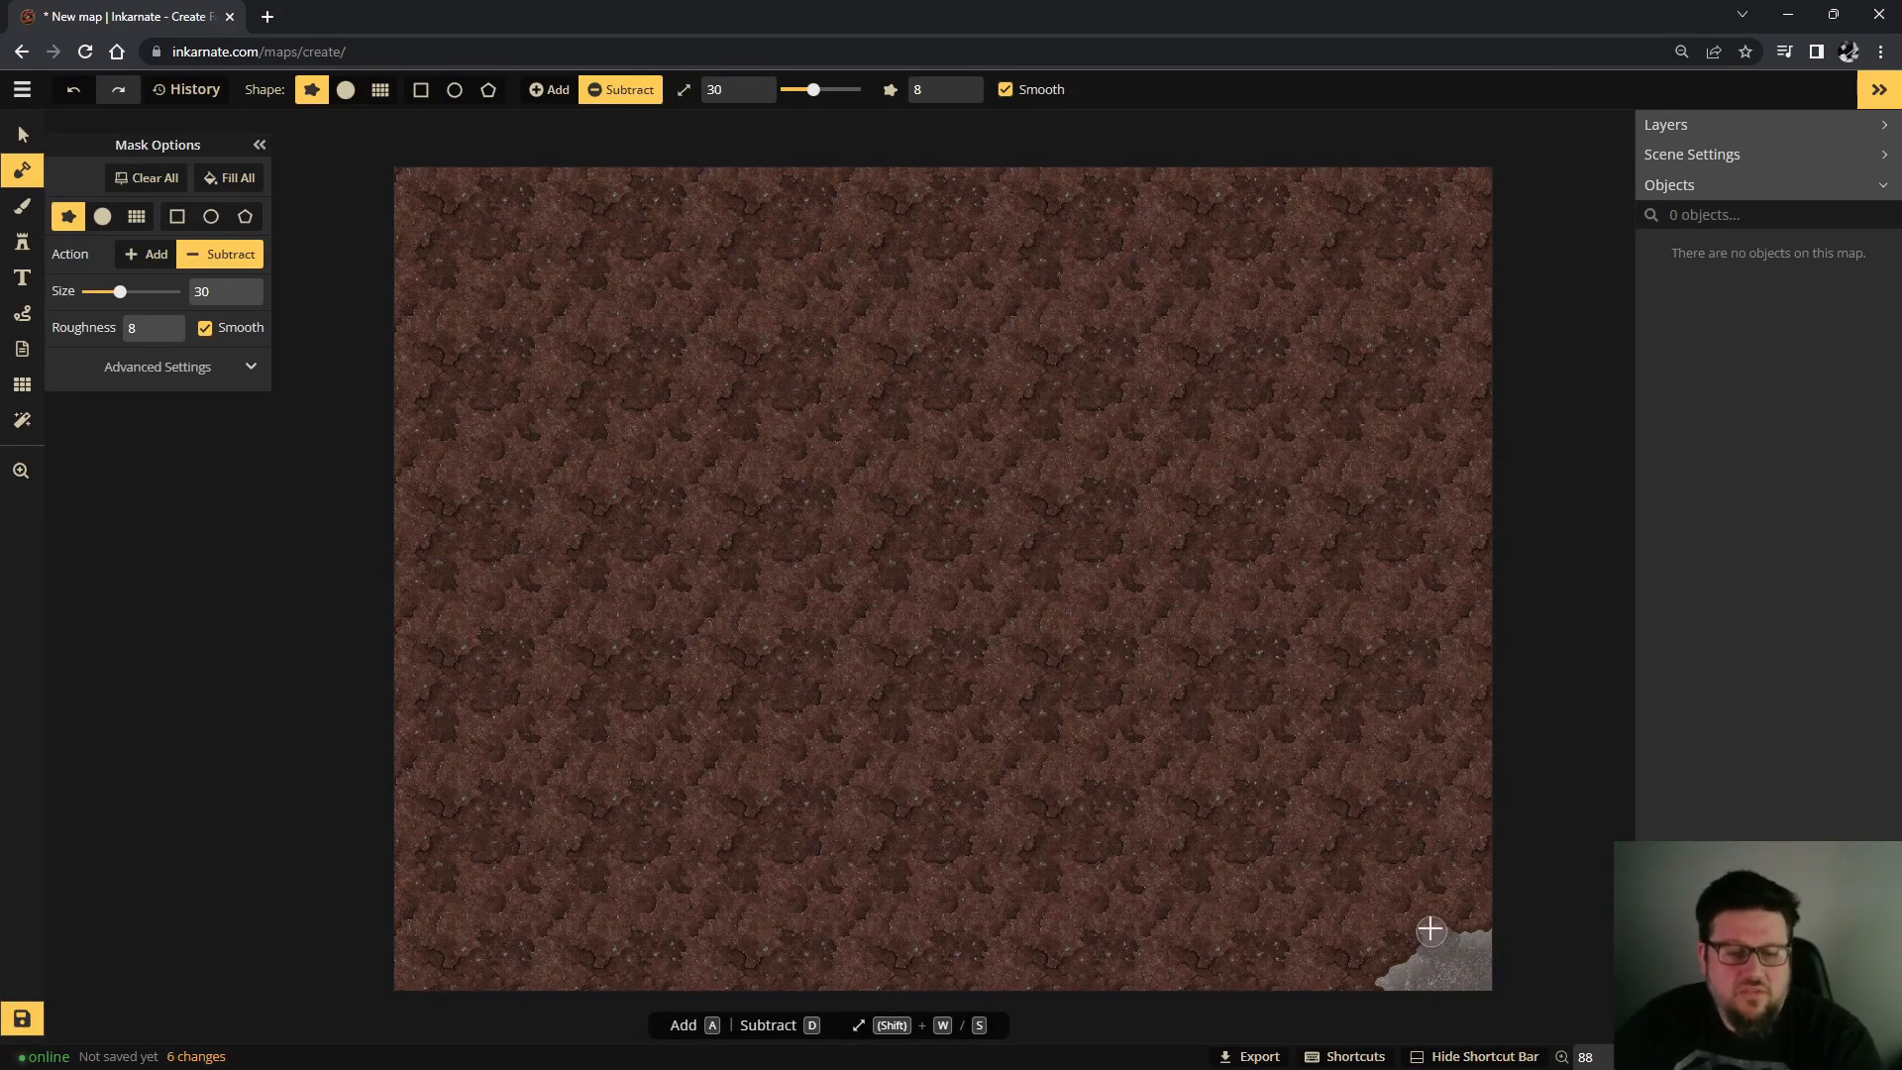
{"action": "mouse_move", "coordinate": [1417, 917]}
{"action": "left_mouse_down"}
{"action": "mouse_move", "coordinate": [1273, 809]}
{"action": "mouse_move", "coordinate": [1231, 869]}
{"action": "mouse_move", "coordinate": [1170, 884]}
{"action": "mouse_move", "coordinate": [1131, 879]}
{"action": "mouse_move", "coordinate": [1094, 789]}
{"action": "mouse_move", "coordinate": [1009, 773]}
{"action": "mouse_move", "coordinate": [990, 899]}
{"action": "mouse_move", "coordinate": [885, 864]}
{"action": "mouse_move", "coordinate": [846, 810]}
{"action": "mouse_move", "coordinate": [804, 801]}
{"action": "mouse_move", "coordinate": [761, 832]}
{"action": "mouse_move", "coordinate": [704, 834]}
{"action": "mouse_move", "coordinate": [545, 758]}
{"action": "mouse_move", "coordinate": [578, 625]}
{"action": "mouse_move", "coordinate": [684, 649]}
{"action": "mouse_move", "coordinate": [726, 614]}
{"action": "mouse_move", "coordinate": [691, 572]}
{"action": "mouse_move", "coordinate": [835, 528]}
{"action": "mouse_move", "coordinate": [891, 601]}
{"action": "mouse_move", "coordinate": [927, 603]}
{"action": "mouse_move", "coordinate": [952, 536]}
{"action": "mouse_move", "coordinate": [984, 525]}
{"action": "mouse_move", "coordinate": [1022, 529]}
{"action": "mouse_move", "coordinate": [1055, 594]}
{"action": "mouse_move", "coordinate": [1158, 583]}
{"action": "mouse_move", "coordinate": [1275, 626]}
{"action": "mouse_move", "coordinate": [1335, 620]}
{"action": "mouse_move", "coordinate": [1327, 457]}
{"action": "mouse_move", "coordinate": [1286, 408]}
{"action": "mouse_move", "coordinate": [1347, 341]}
{"action": "mouse_move", "coordinate": [1316, 296]}
{"action": "mouse_move", "coordinate": [1031, 252]}
{"action": "mouse_move", "coordinate": [957, 276]}
{"action": "mouse_move", "coordinate": [877, 360]}
{"action": "mouse_move", "coordinate": [819, 376]}
{"action": "mouse_move", "coordinate": [706, 294]}
{"action": "mouse_move", "coordinate": [626, 293]}
{"action": "mouse_move", "coordinate": [561, 328]}
{"action": "mouse_move", "coordinate": [558, 420]}
{"action": "mouse_move", "coordinate": [548, 475]}
{"action": "left_mouse_up"}
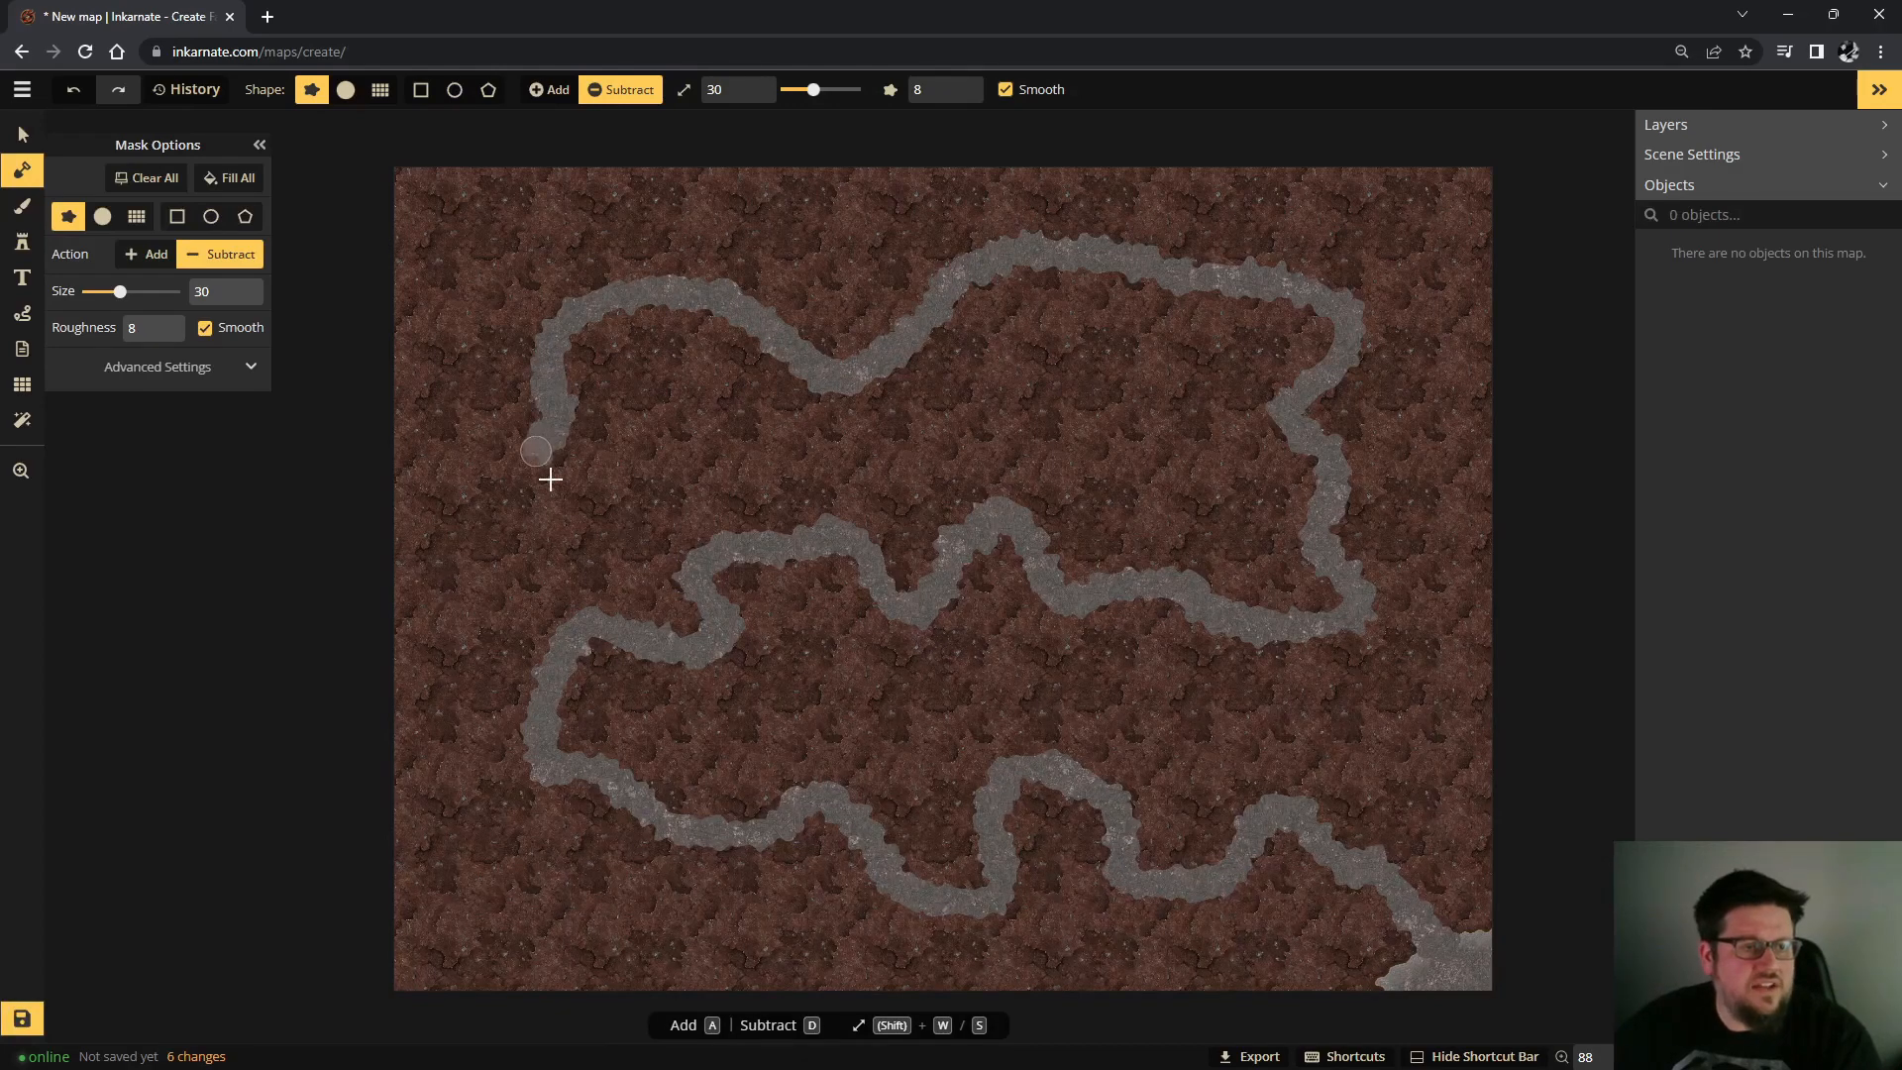
Carve three caverns along the tunnel with the mask brush at size 90: at its upper-left end, upper middle and centre-right.
{"action": "scroll", "coordinate": [569, 456], "scroll_direction": "up", "scroll_amount": 1}
{"action": "scroll", "coordinate": [570, 464], "scroll_direction": "down", "scroll_amount": 1}
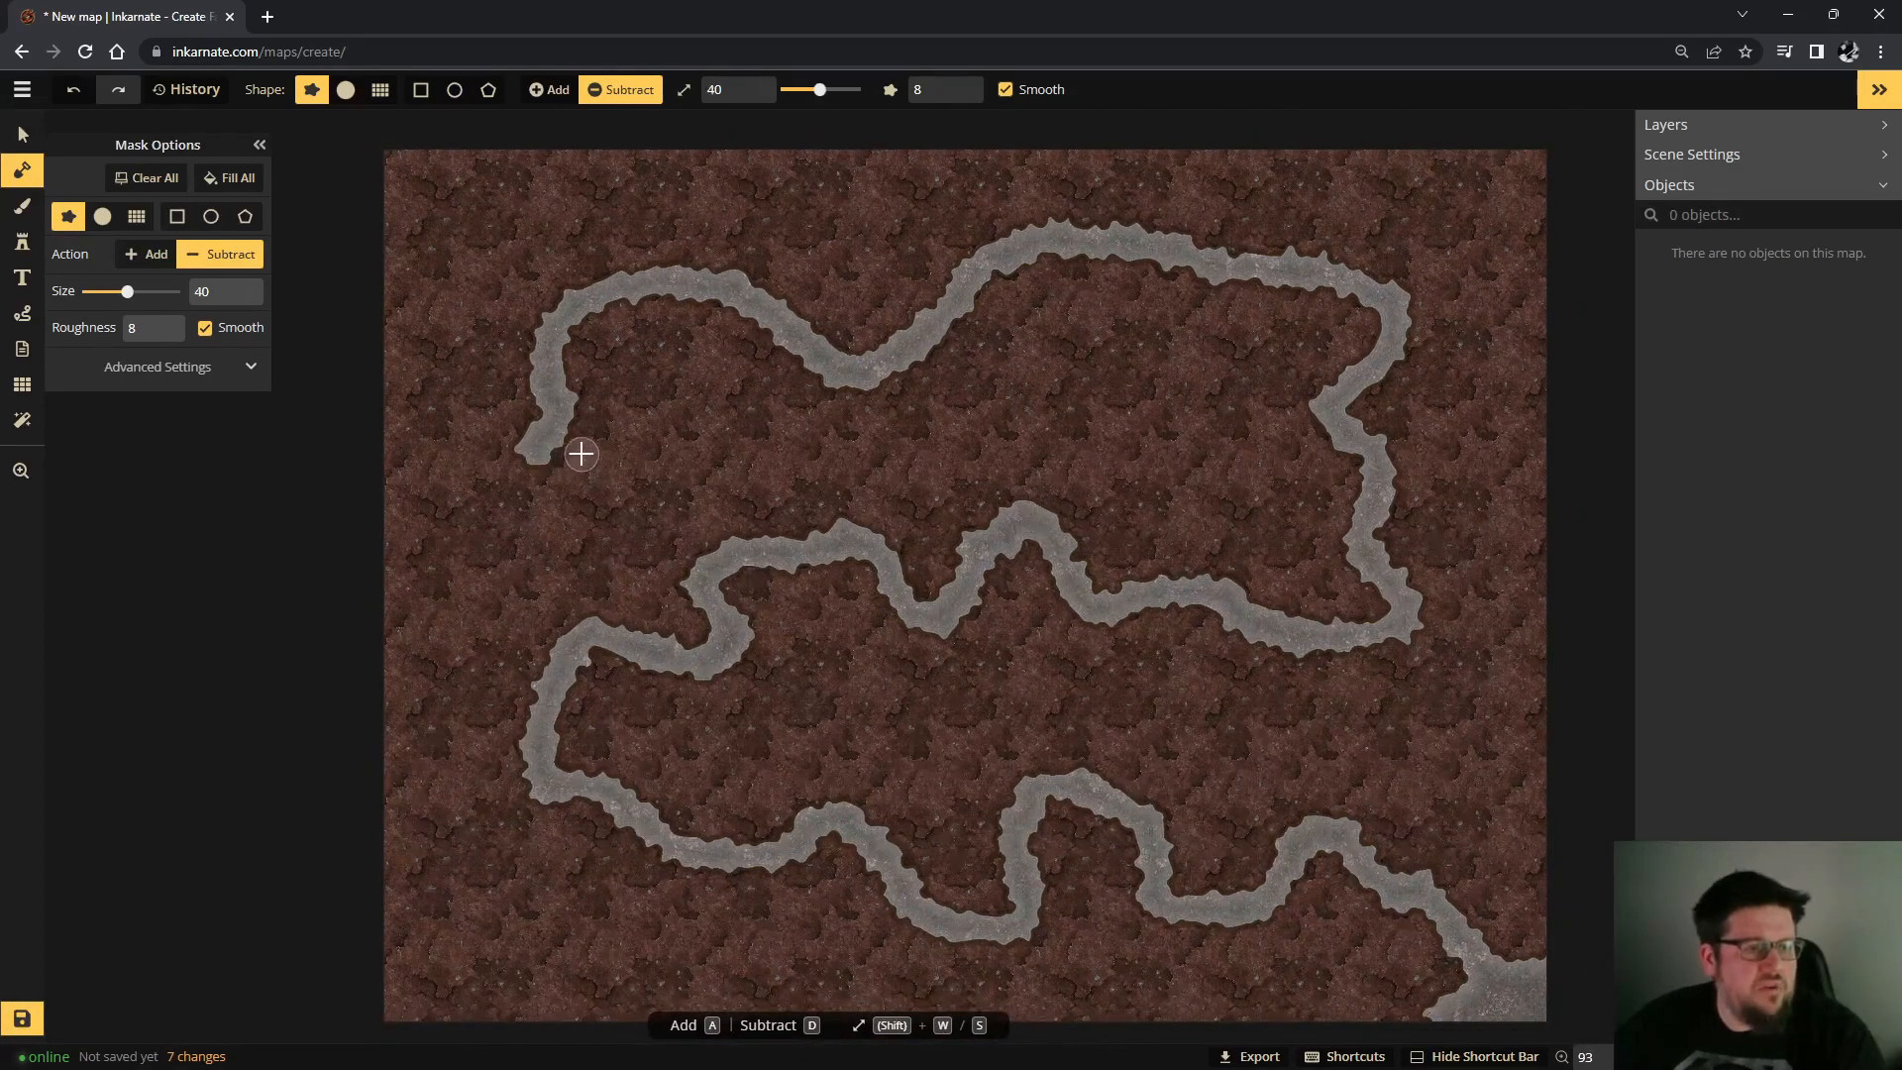
{"action": "key", "text": "w"}
{"action": "key", "text": "w"}
{"action": "key", "text": "w"}
{"action": "key", "text": "w"}
{"action": "key", "text": "w"}
{"action": "mouse_move", "coordinate": [561, 433]}
{"action": "left_mouse_down"}
{"action": "mouse_move", "coordinate": [498, 397]}
{"action": "mouse_move", "coordinate": [521, 399]}
{"action": "mouse_move", "coordinate": [512, 485]}
{"action": "mouse_move", "coordinate": [479, 508]}
{"action": "mouse_move", "coordinate": [513, 451]}
{"action": "mouse_move", "coordinate": [562, 427]}
{"action": "mouse_move", "coordinate": [644, 436]}
{"action": "left_mouse_up"}
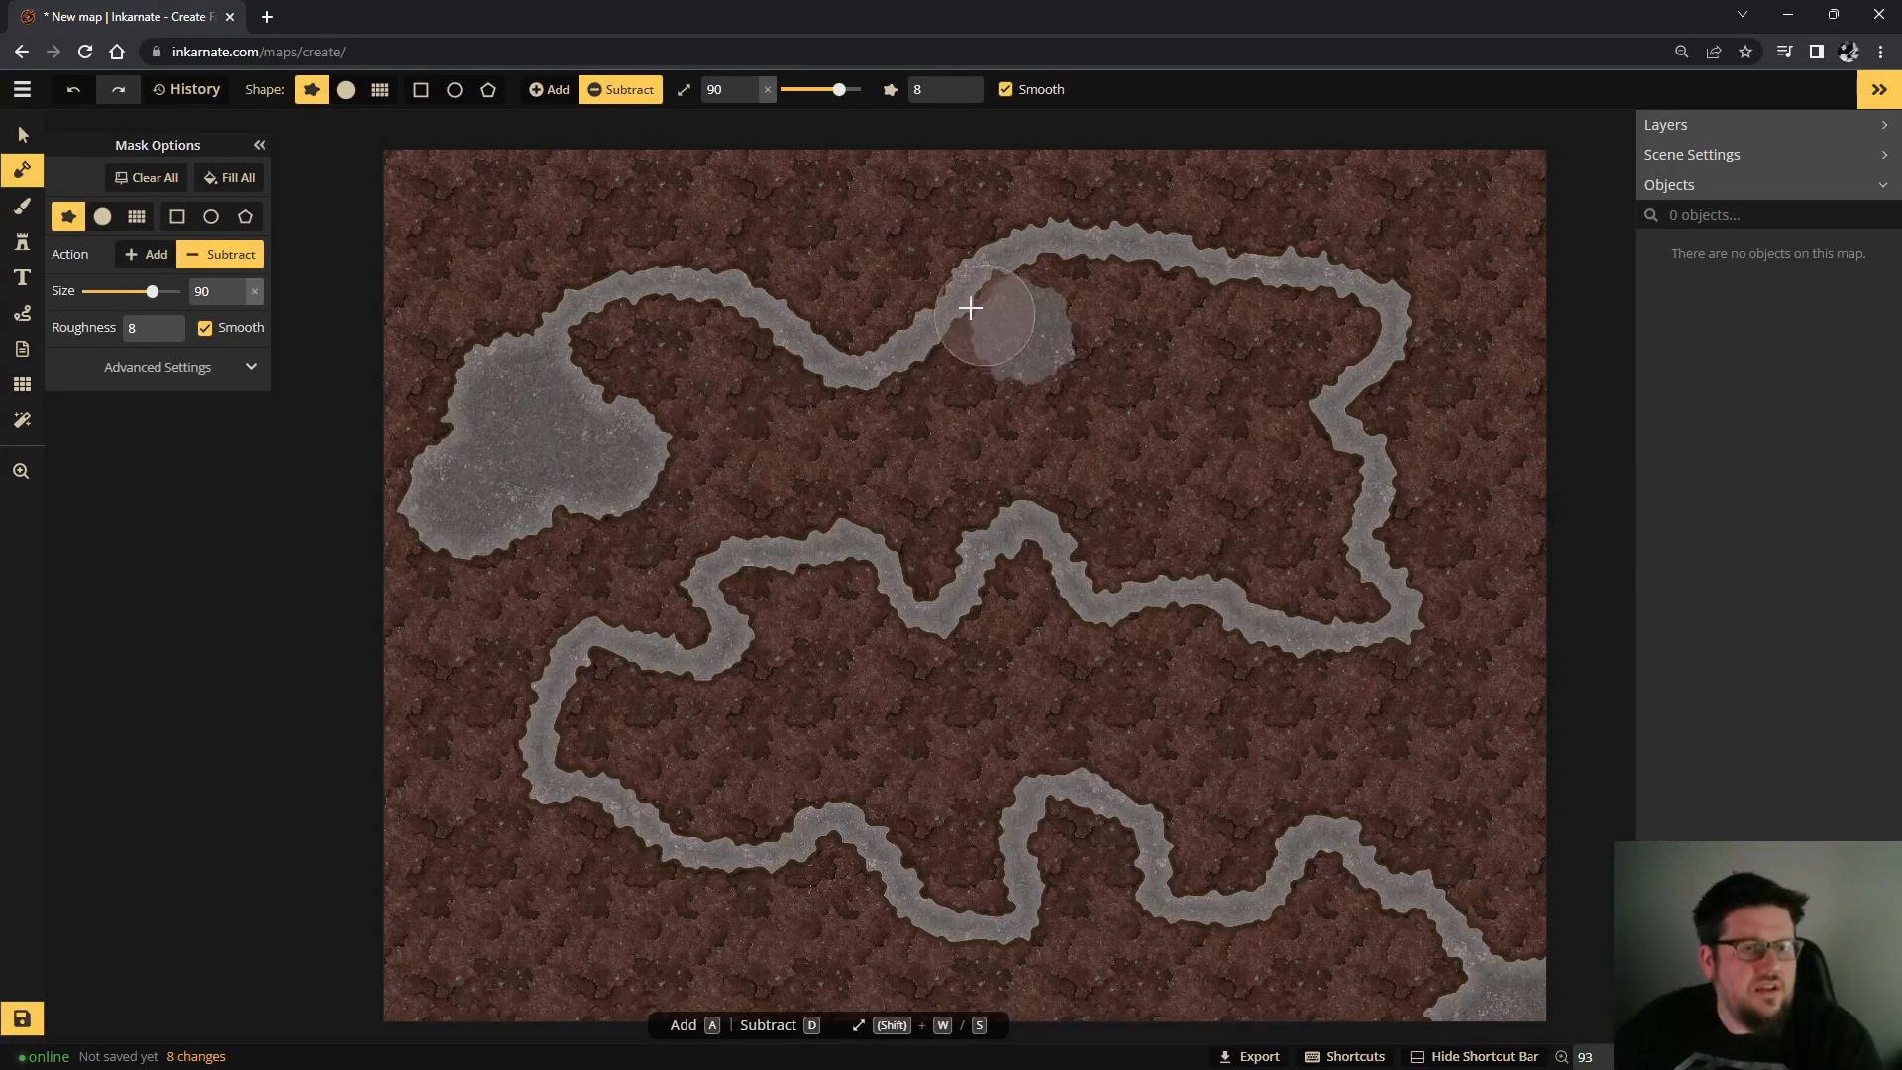
{"action": "mouse_move", "coordinate": [970, 308]}
{"action": "left_mouse_down"}
{"action": "mouse_move", "coordinate": [958, 358]}
{"action": "mouse_move", "coordinate": [1125, 360]}
{"action": "left_mouse_up"}
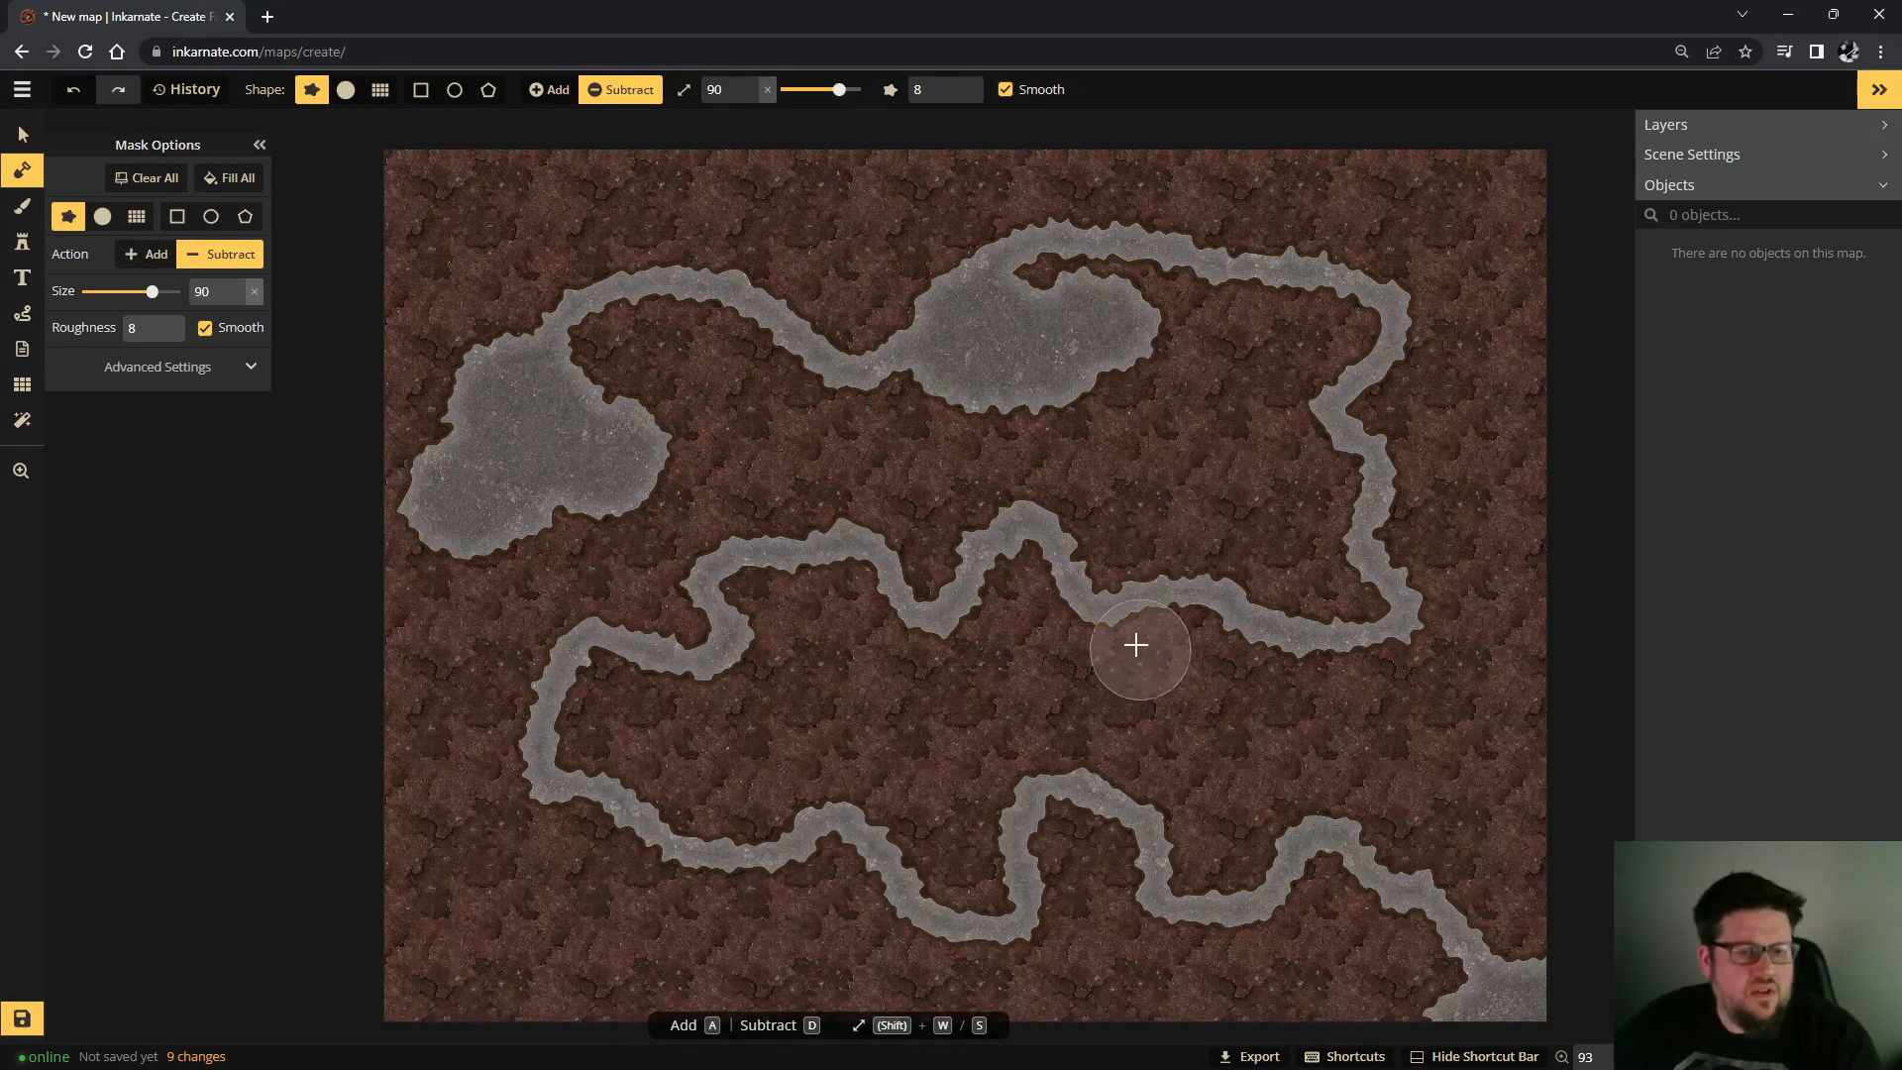
{"action": "mouse_move", "coordinate": [1137, 645]}
{"action": "left_mouse_down"}
{"action": "mouse_move", "coordinate": [1222, 680]}
{"action": "mouse_move", "coordinate": [1245, 630]}
{"action": "mouse_move", "coordinate": [1174, 488]}
{"action": "mouse_move", "coordinate": [1136, 477]}
{"action": "mouse_move", "coordinate": [1133, 581]}
{"action": "mouse_move", "coordinate": [1193, 642]}
{"action": "left_mouse_up"}
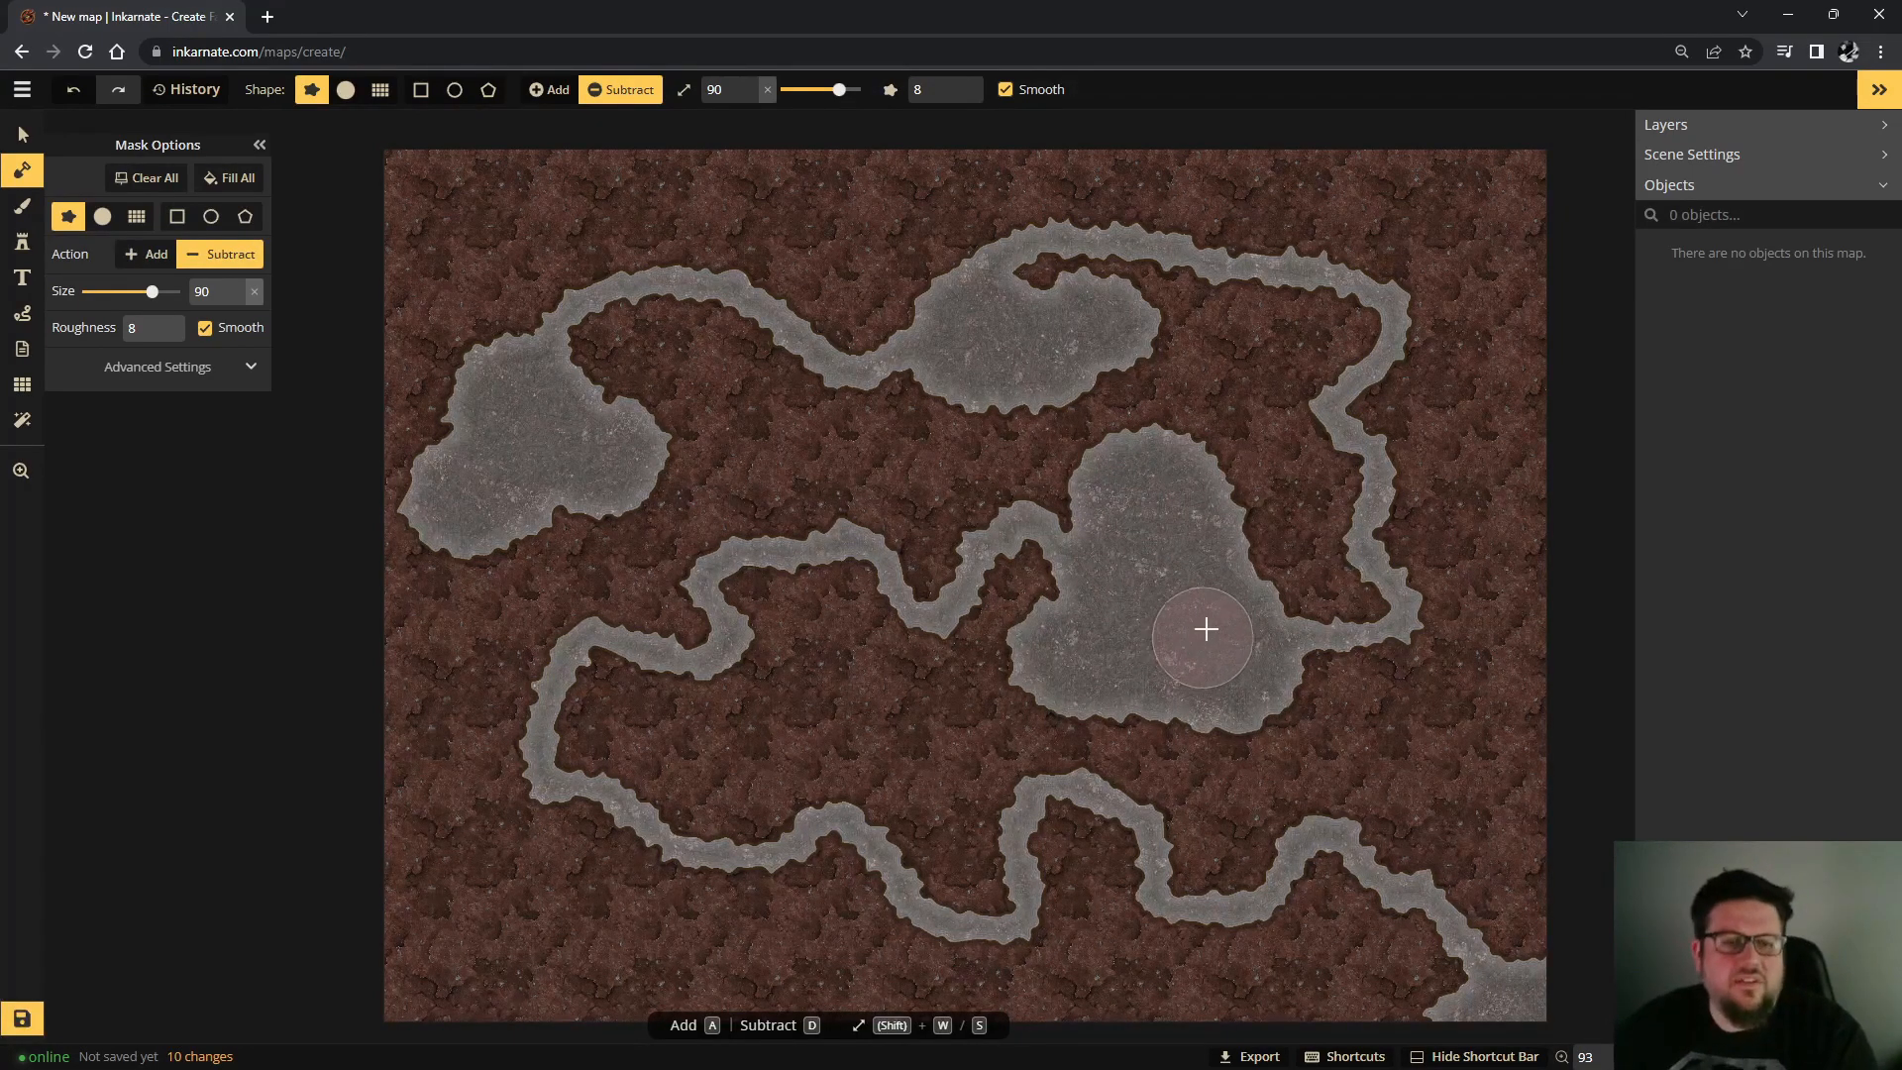
Reduce the mask brush to size 30 and carve a branch tunnel from the left-hand bend to the large central cavern.
{"action": "key", "text": "s"}
{"action": "key", "text": "s"}
{"action": "key", "text": "s"}
{"action": "key", "text": "s"}
{"action": "key", "text": "s"}
{"action": "key", "text": "s"}
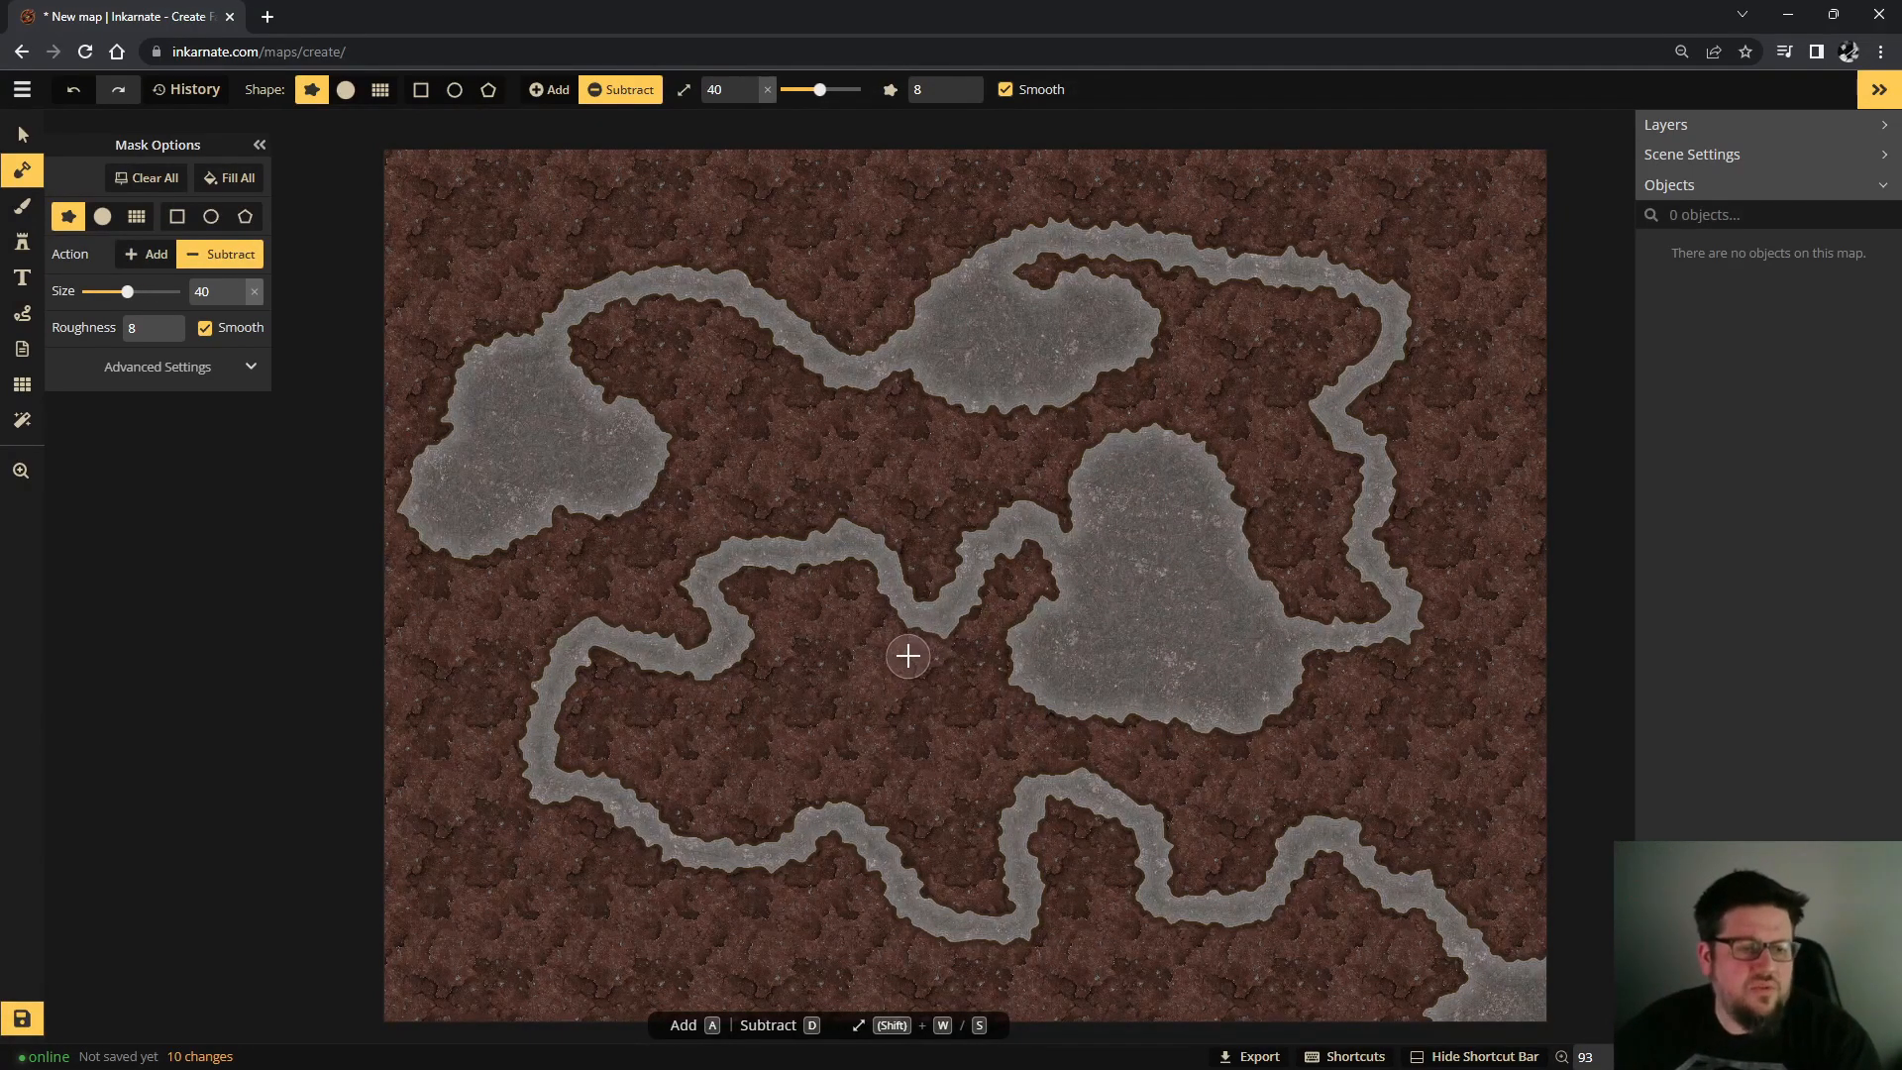
{"action": "mouse_move", "coordinate": [726, 664]}
{"action": "left_mouse_down"}
{"action": "mouse_move", "coordinate": [765, 700]}
{"action": "mouse_move", "coordinate": [844, 677]}
{"action": "mouse_move", "coordinate": [881, 702]}
{"action": "mouse_move", "coordinate": [889, 746]}
{"action": "mouse_move", "coordinate": [926, 752]}
{"action": "mouse_move", "coordinate": [978, 707]}
{"action": "mouse_move", "coordinate": [1090, 678]}
{"action": "left_mouse_up"}
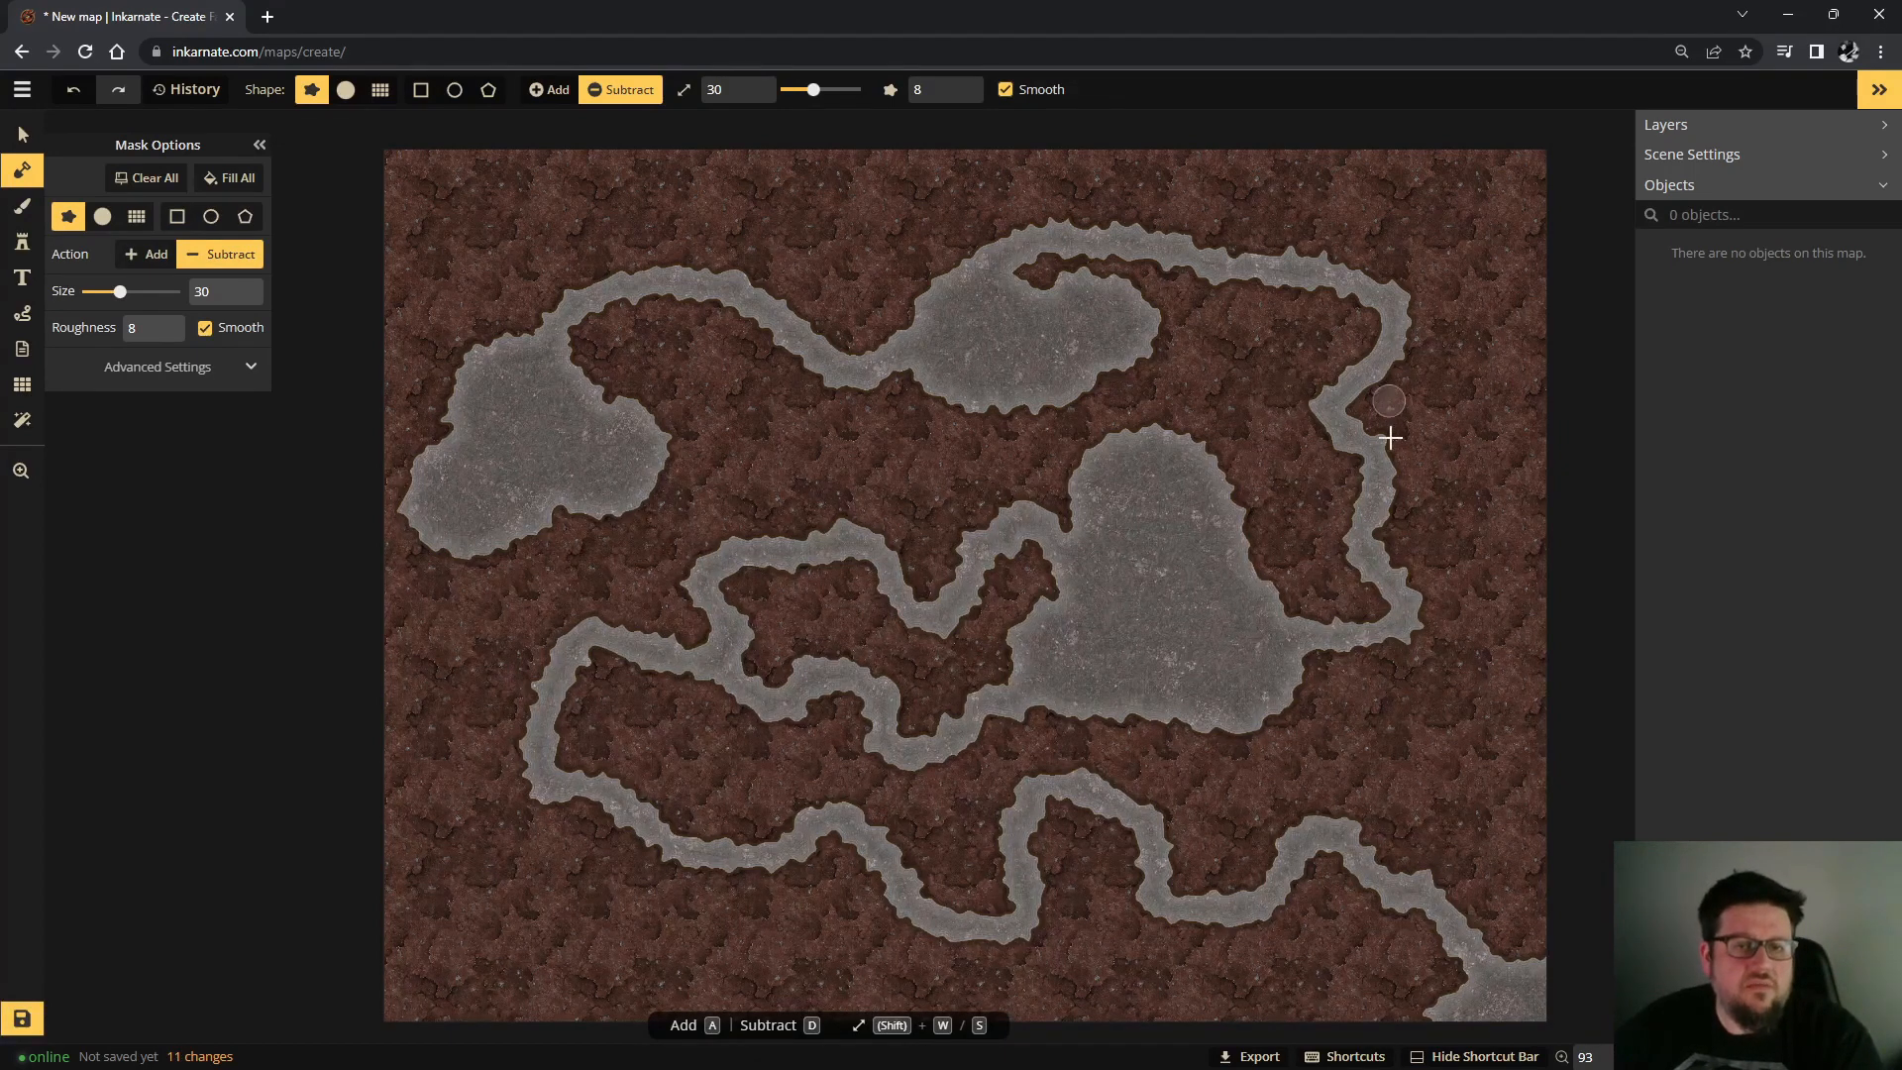
Carve a looping side tunnel near the map's right edge, widen its lower stretch, and undo the last stroke out to the edge.
{"action": "mouse_move", "coordinate": [1390, 436]}
{"action": "left_mouse_down"}
{"action": "mouse_move", "coordinate": [1397, 564]}
{"action": "mouse_move", "coordinate": [1431, 604]}
{"action": "mouse_move", "coordinate": [1465, 565]}
{"action": "mouse_move", "coordinate": [1511, 288]}
{"action": "mouse_move", "coordinate": [1438, 220]}
{"action": "mouse_move", "coordinate": [1376, 238]}
{"action": "mouse_move", "coordinate": [1409, 322]}
{"action": "left_mouse_up"}
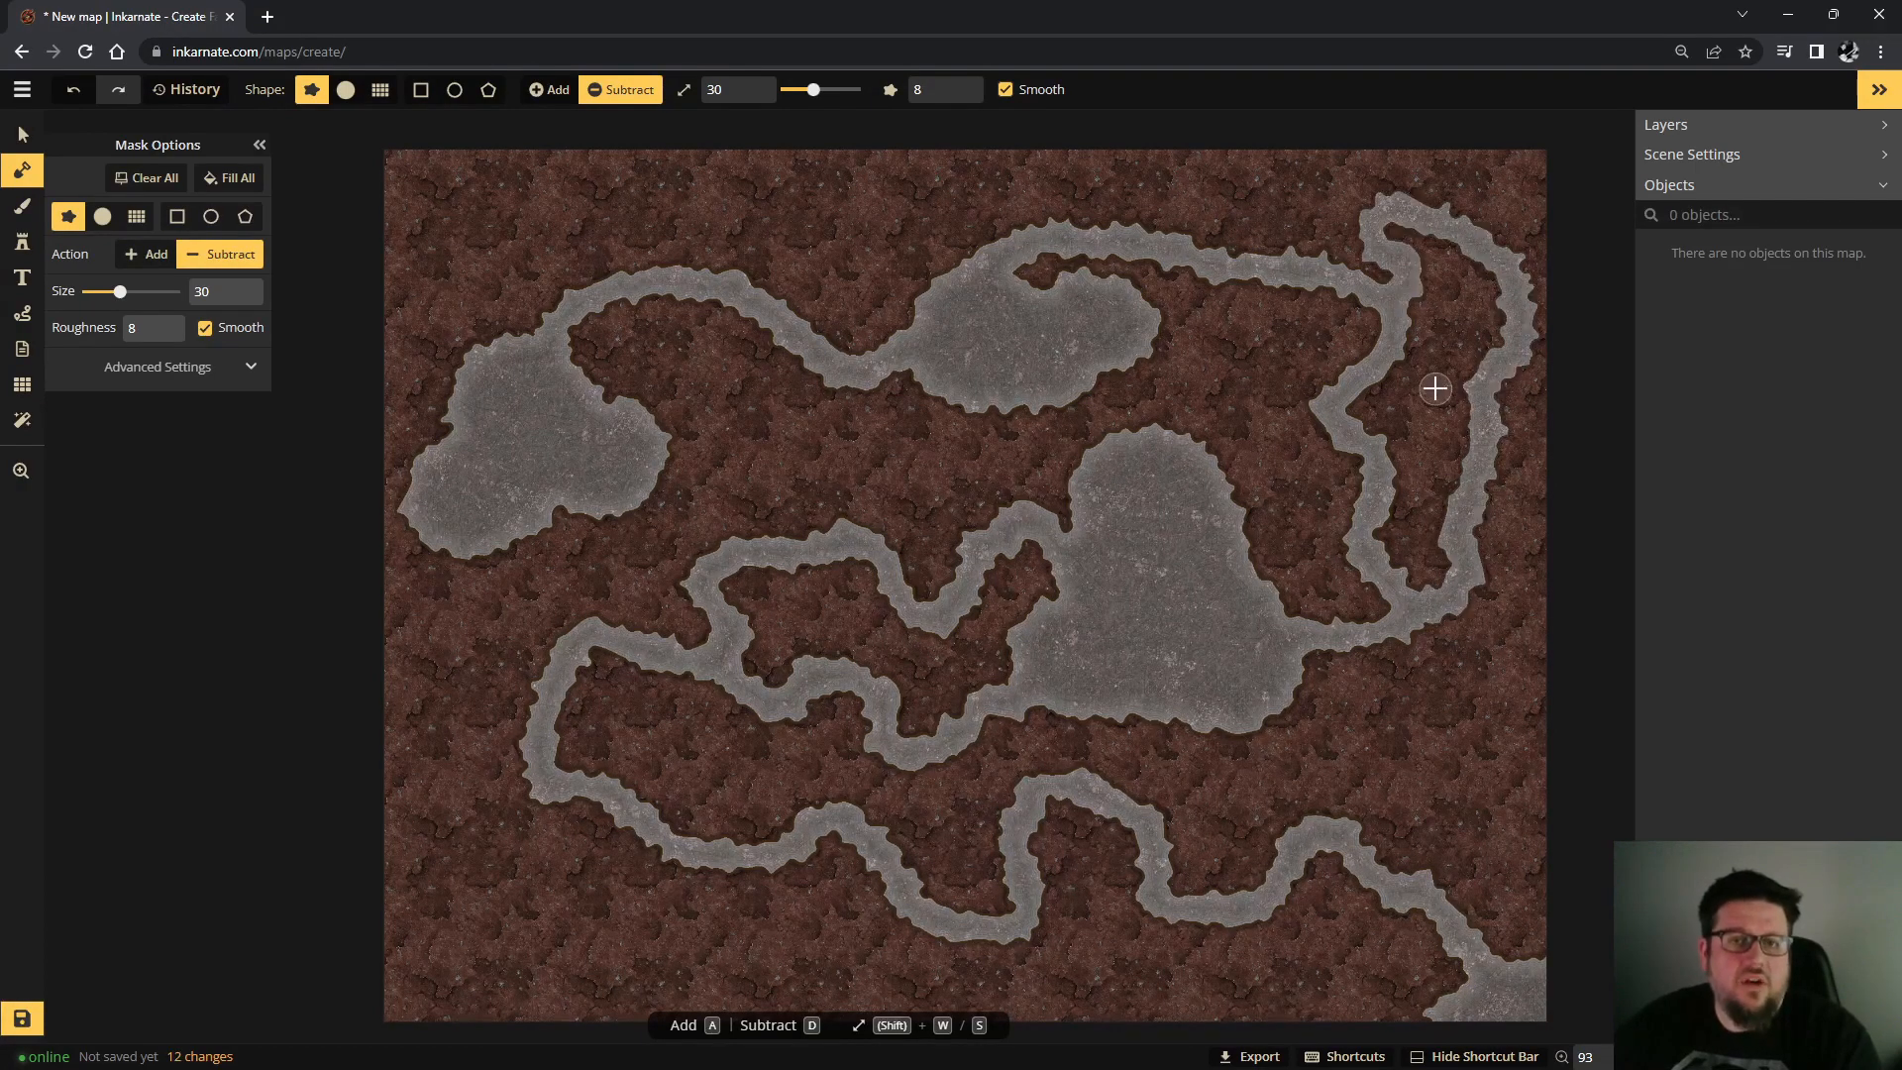
{"action": "mouse_move", "coordinate": [1475, 510]}
{"action": "left_mouse_down"}
{"action": "mouse_move", "coordinate": [1488, 549]}
{"action": "mouse_move", "coordinate": [1500, 486]}
{"action": "mouse_move", "coordinate": [1551, 440]}
{"action": "mouse_move", "coordinate": [1525, 496]}
{"action": "left_mouse_up"}
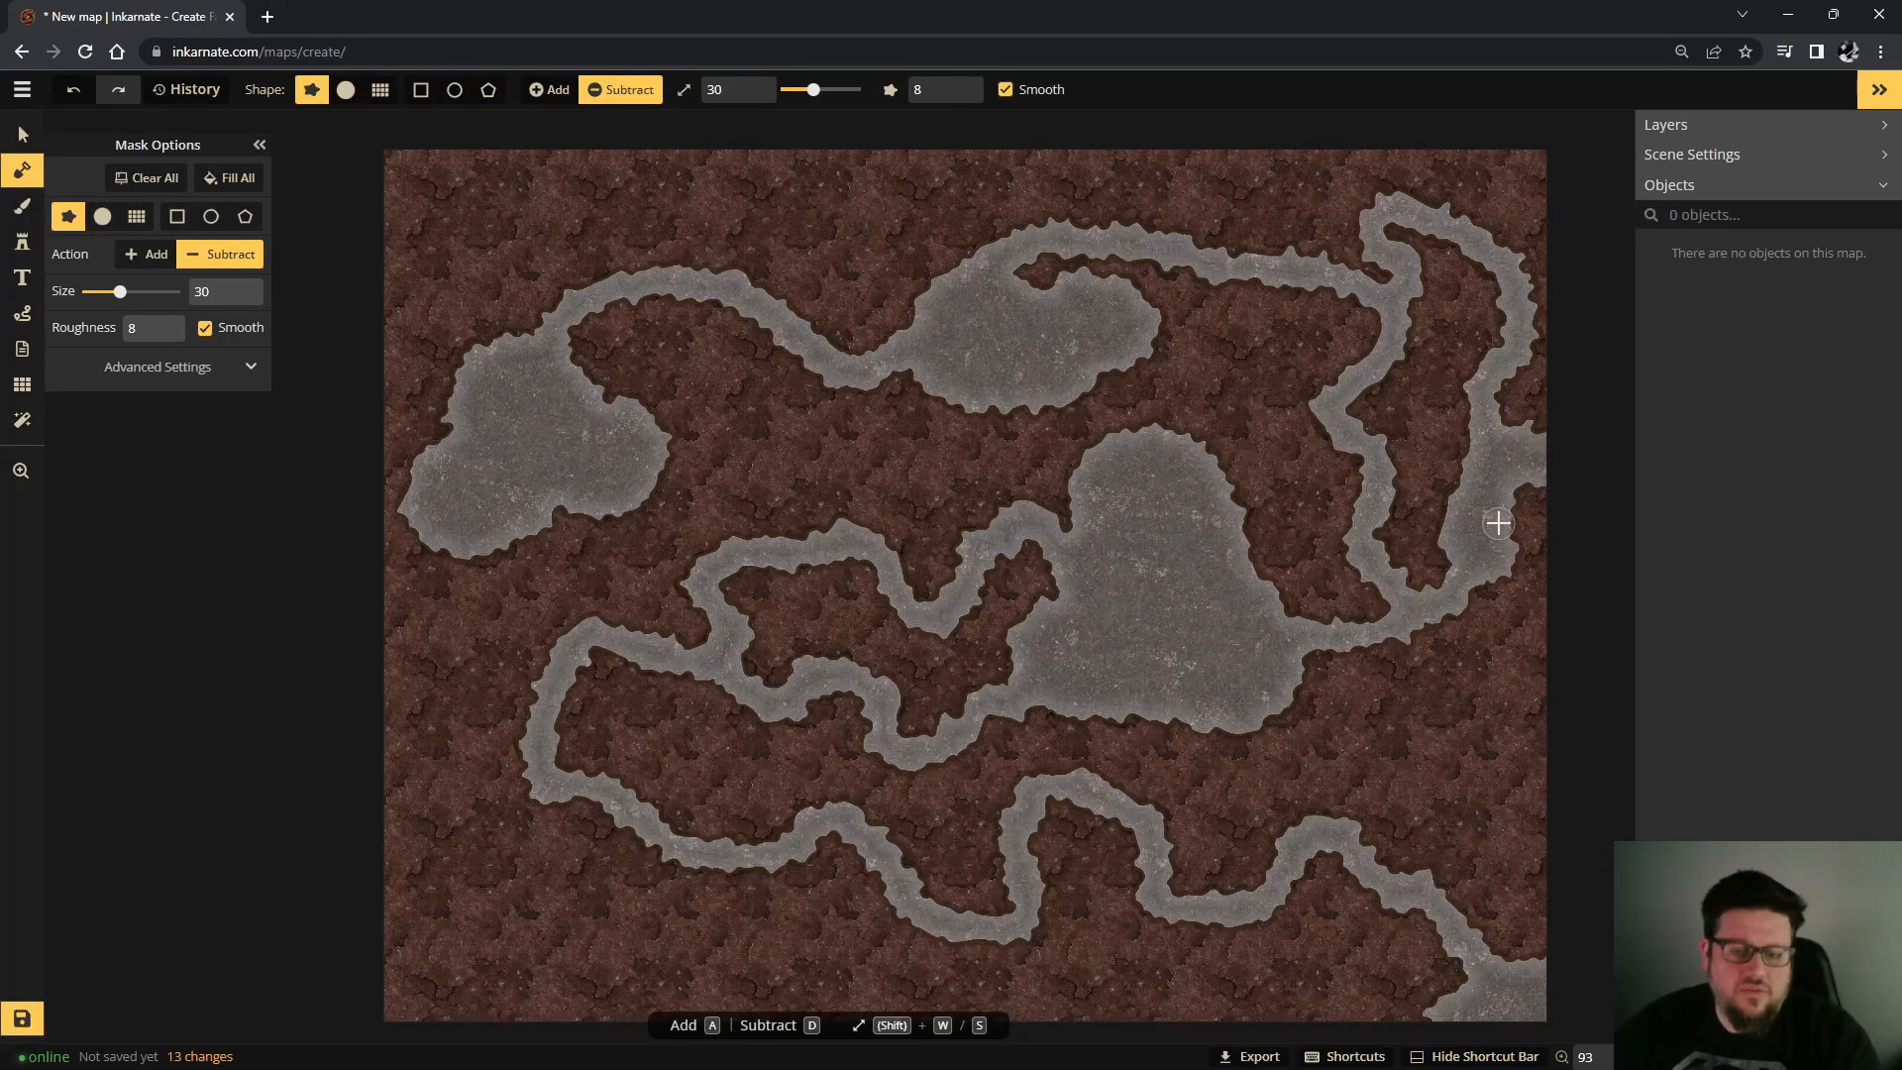
{"action": "key", "text": "ctrl+z"}
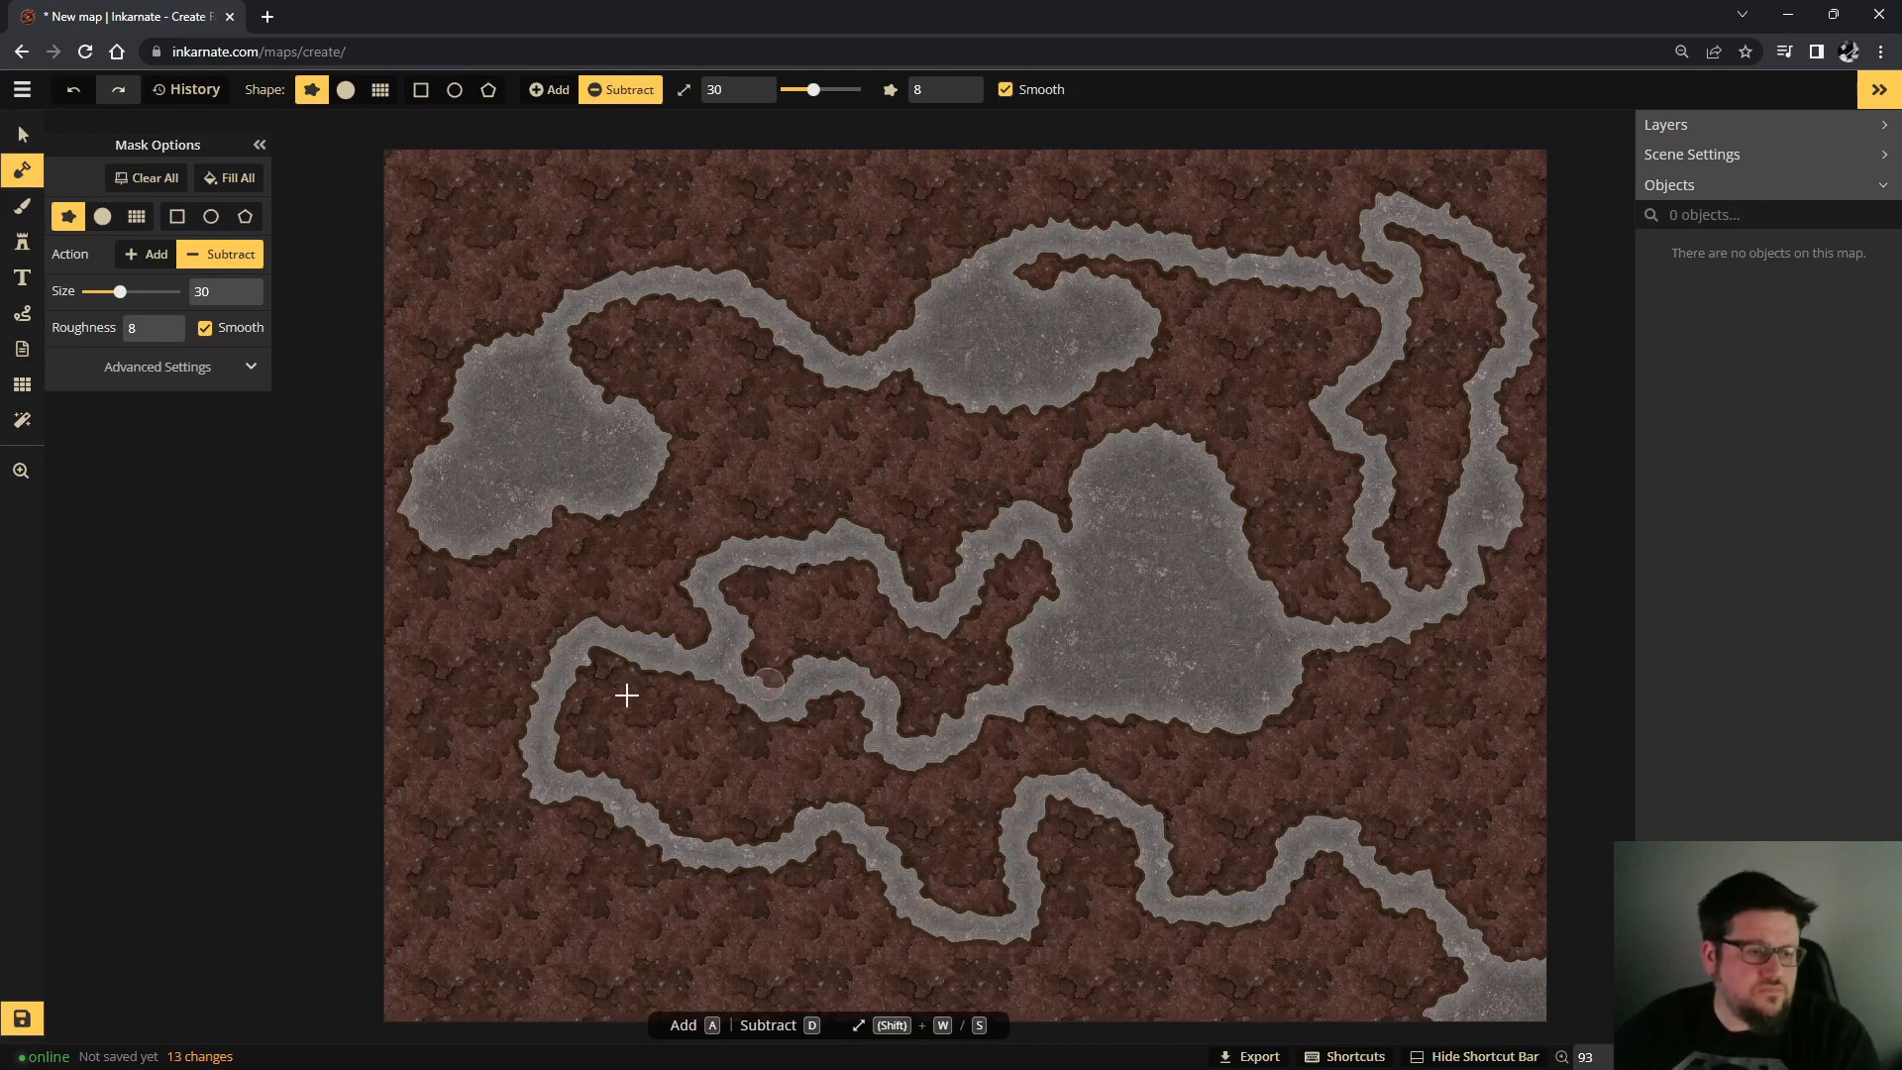
Carve a small cavern at the left-hand tunnel bend and extend the upper-left cavern's edges at brush size 20.
{"action": "mouse_move", "coordinate": [511, 738]}
{"action": "left_mouse_down"}
{"action": "mouse_move", "coordinate": [502, 792]}
{"action": "mouse_move", "coordinate": [471, 747]}
{"action": "mouse_move", "coordinate": [465, 785]}
{"action": "mouse_move", "coordinate": [448, 727]}
{"action": "mouse_move", "coordinate": [523, 804]}
{"action": "mouse_move", "coordinate": [532, 789]}
{"action": "mouse_move", "coordinate": [482, 827]}
{"action": "mouse_move", "coordinate": [461, 819]}
{"action": "mouse_move", "coordinate": [558, 790]}
{"action": "left_mouse_up"}
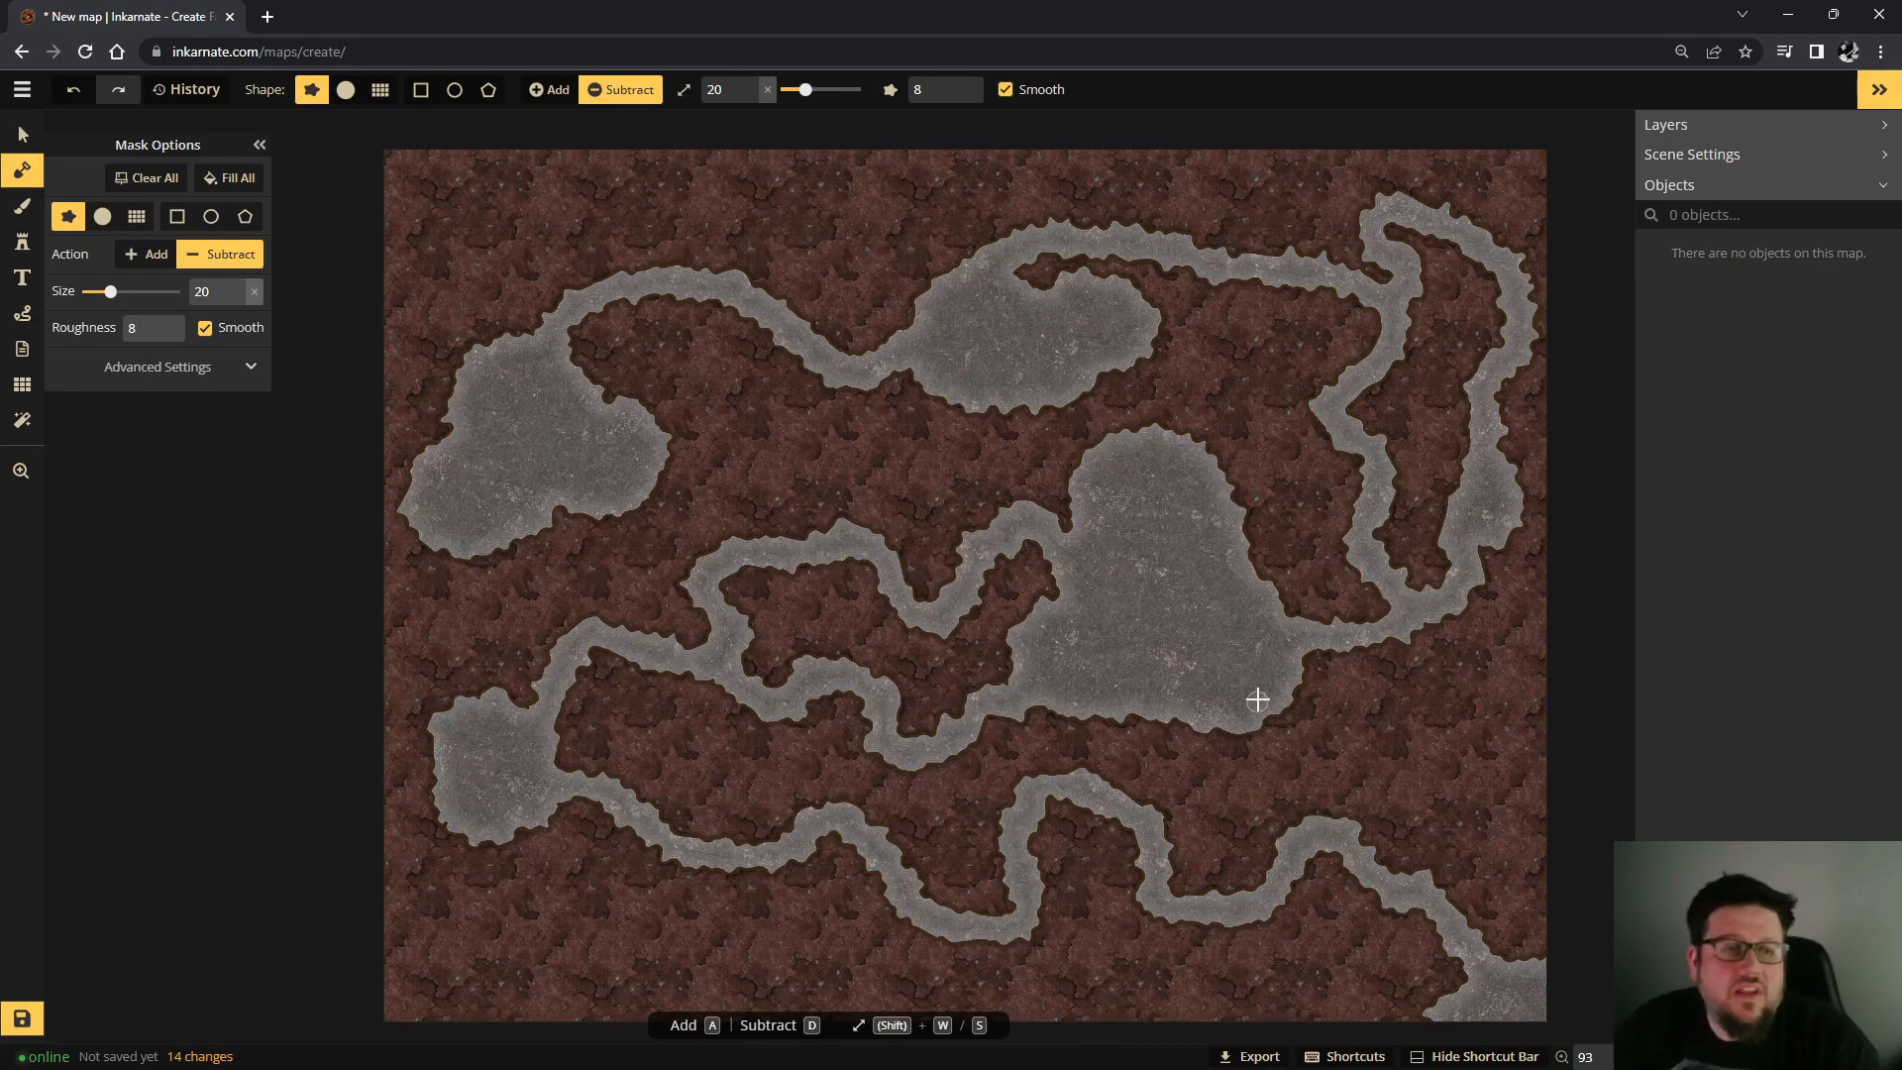
{"action": "mouse_move", "coordinate": [506, 347]}
{"action": "left_mouse_down"}
{"action": "mouse_move", "coordinate": [480, 312]}
{"action": "mouse_move", "coordinate": [510, 311]}
{"action": "mouse_move", "coordinate": [478, 343]}
{"action": "mouse_move", "coordinate": [530, 388]}
{"action": "mouse_move", "coordinate": [618, 404]}
{"action": "mouse_move", "coordinate": [634, 384]}
{"action": "mouse_move", "coordinate": [649, 448]}
{"action": "left_mouse_up"}
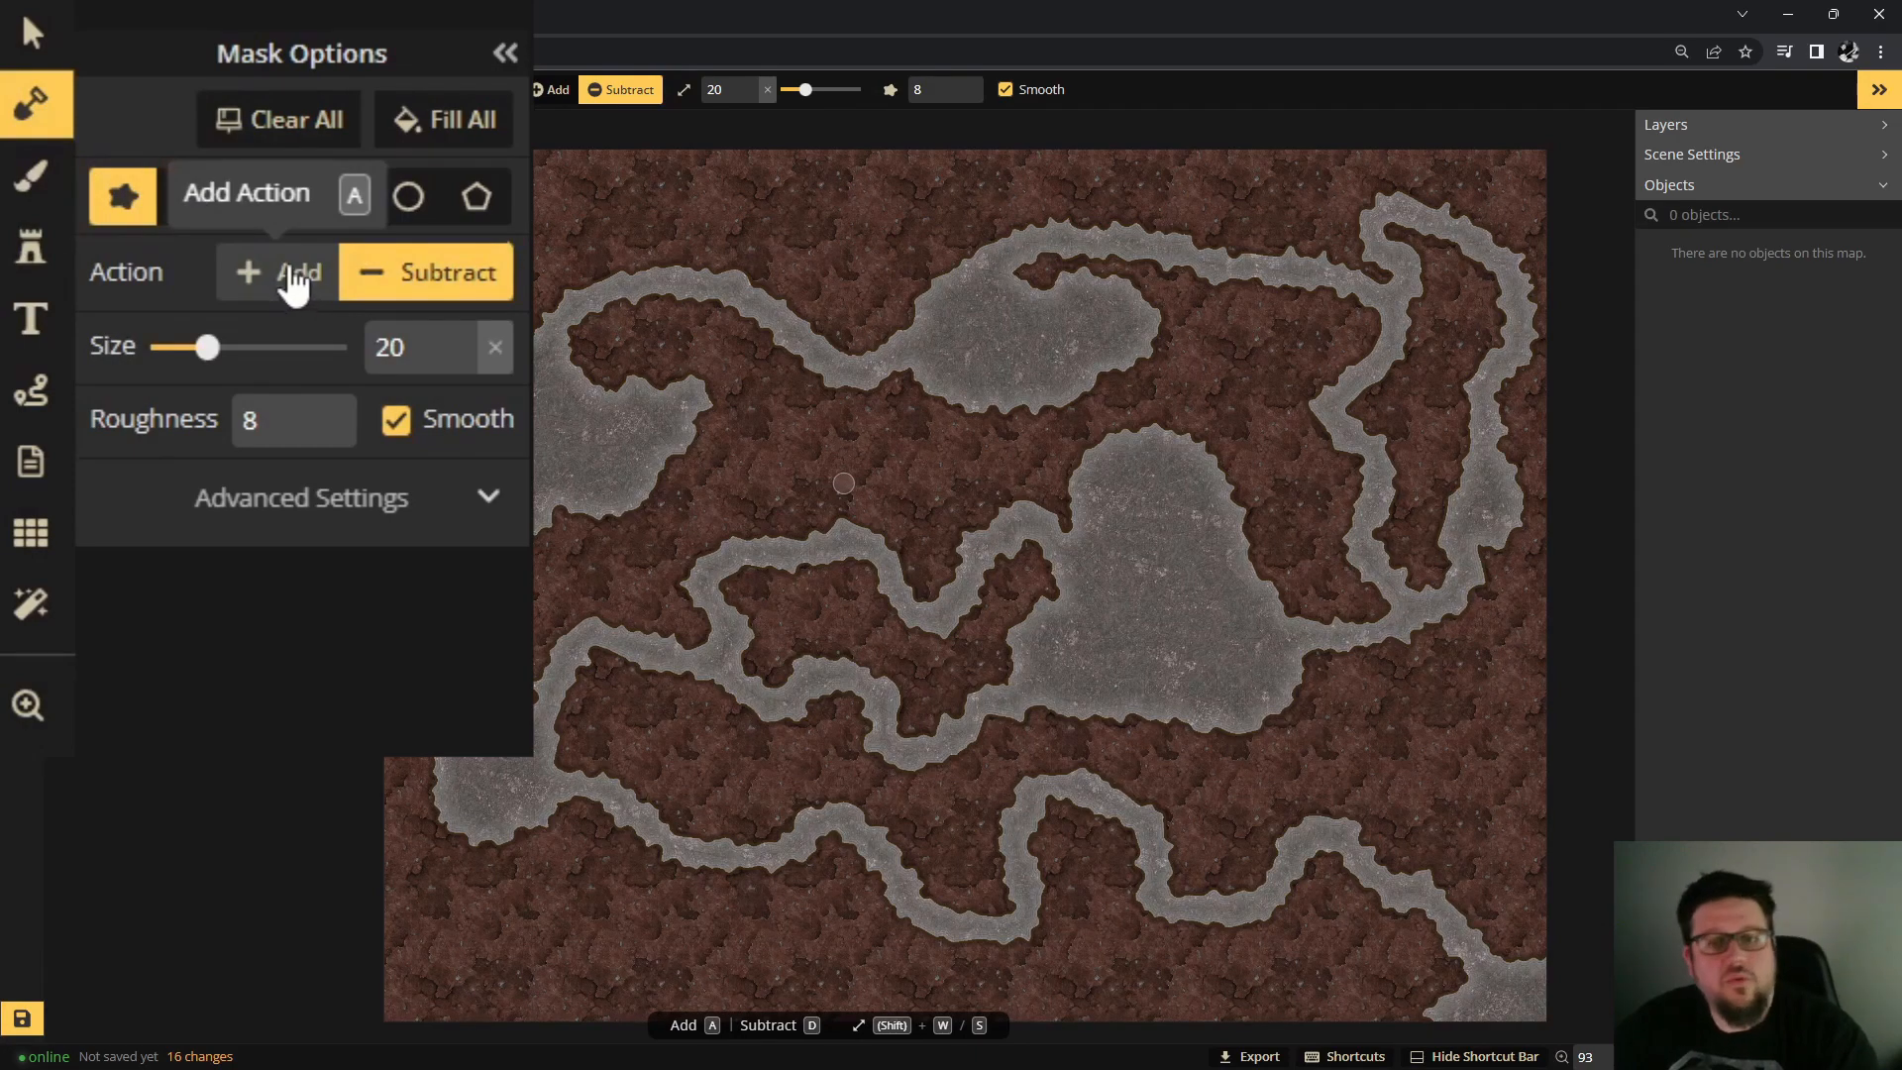
Add the mask back to form a rock island inside the central, upper-left and upper-middle caverns.
{"action": "left_click", "coordinate": [298, 274]}
{"action": "mouse_move", "coordinate": [1151, 582]}
{"action": "left_mouse_down"}
{"action": "mouse_move", "coordinate": [1174, 625]}
{"action": "mouse_move", "coordinate": [1130, 638]}
{"action": "mouse_move", "coordinate": [1217, 654]}
{"action": "left_mouse_up"}
{"action": "mouse_move", "coordinate": [490, 428]}
{"action": "left_mouse_down"}
{"action": "mouse_move", "coordinate": [544, 434]}
{"action": "mouse_move", "coordinate": [515, 441]}
{"action": "left_mouse_up"}
{"action": "left_click_drag", "start_coordinate": [984, 330], "coordinate": [1027, 358]}
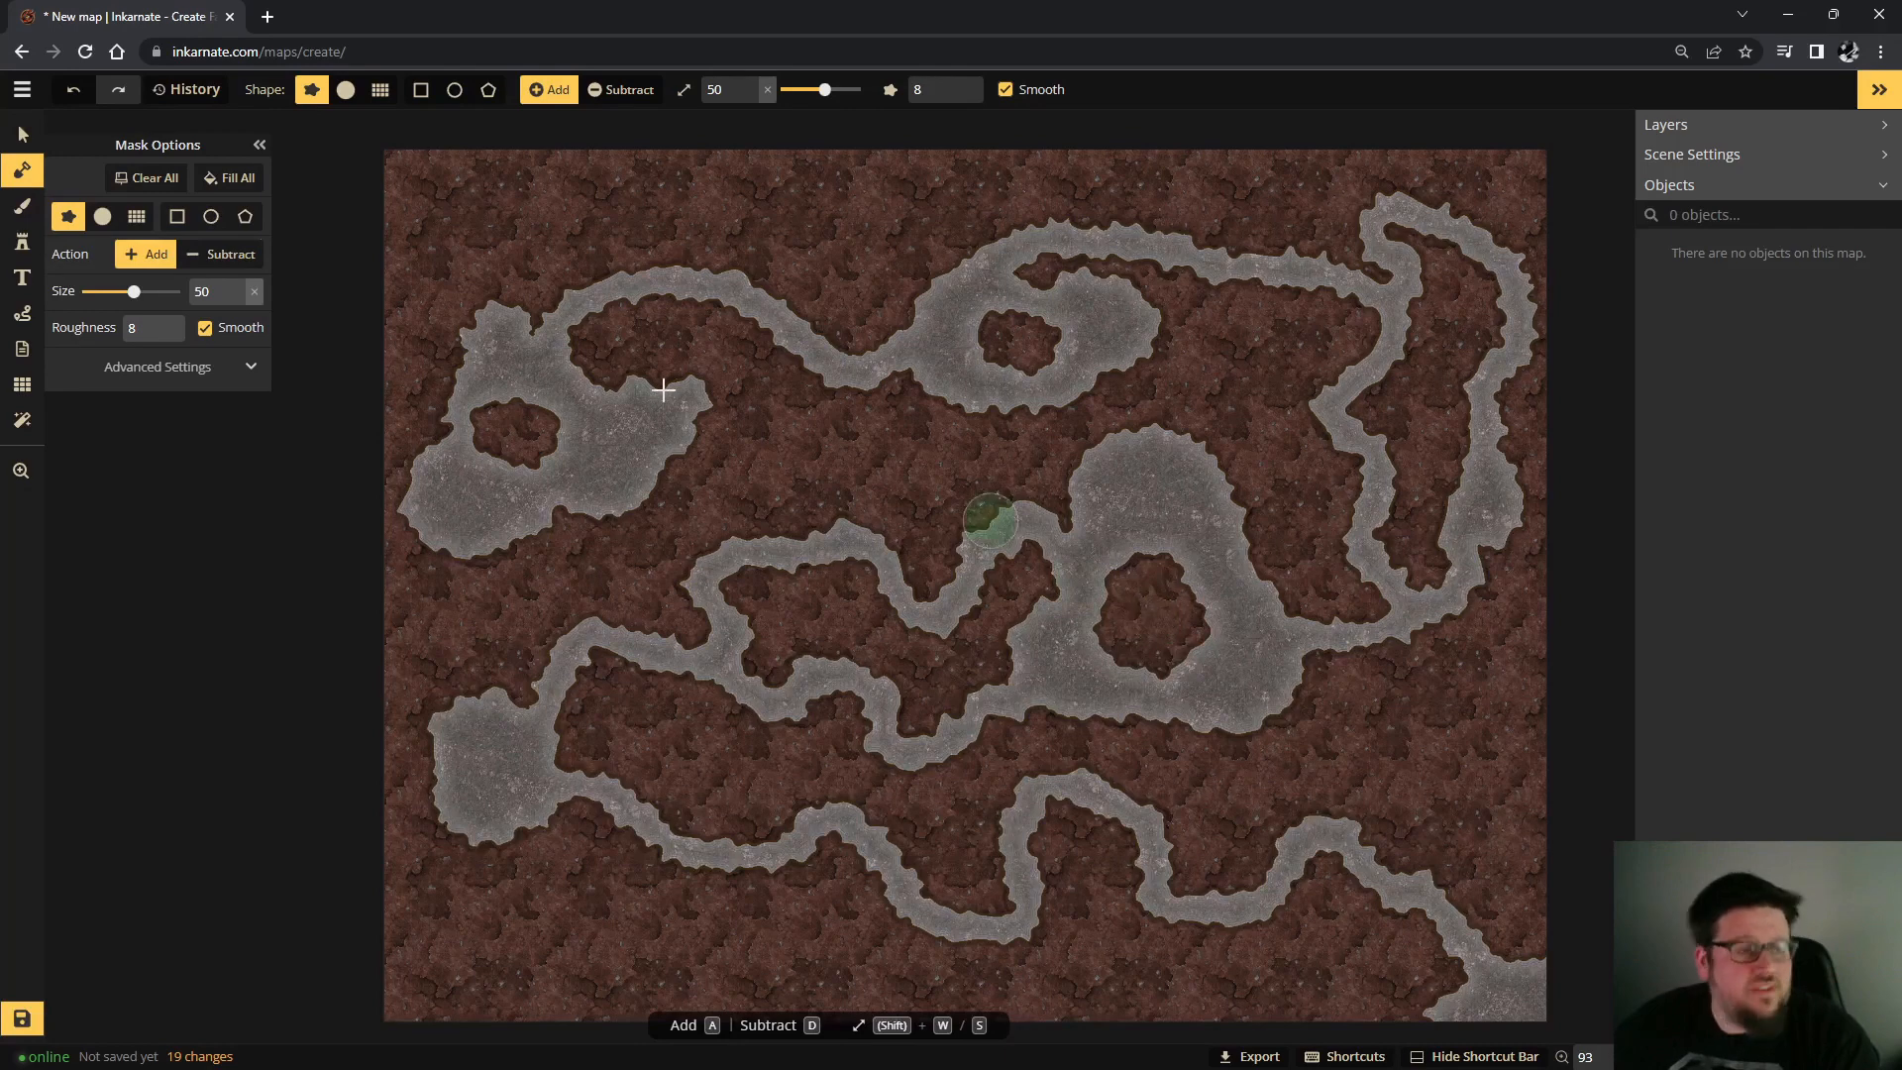
Subtract the mask at brush size 20 to carve a small ring-shaped hollow inside the central cavern's rock island.
{"action": "key", "text": "d"}
{"action": "key", "text": "shift+s"}
{"action": "key", "text": "shift+s"}
{"action": "key", "text": "shift+s"}
{"action": "scroll", "coordinate": [1151, 610], "scroll_direction": "up", "scroll_amount": 1}
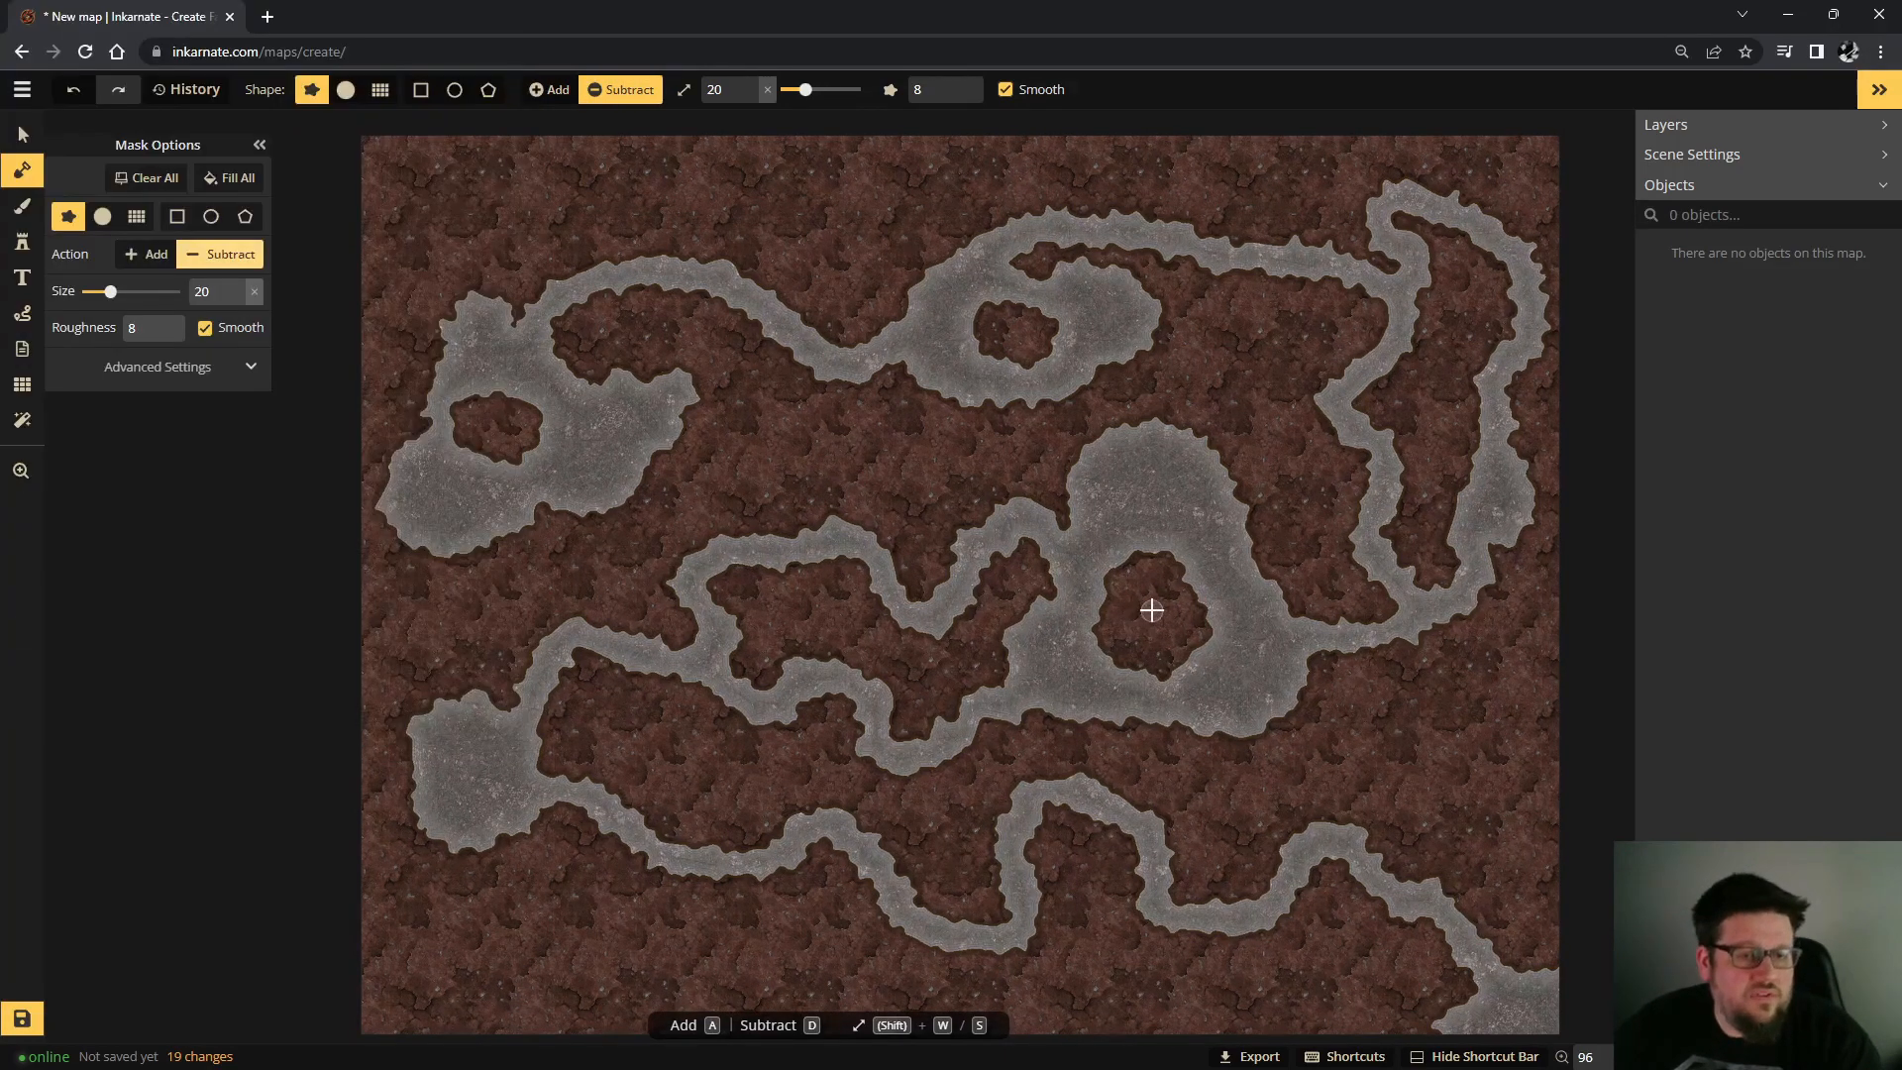
{"action": "mouse_move", "coordinate": [1151, 610]}
{"action": "left_mouse_down"}
{"action": "mouse_move", "coordinate": [1133, 604]}
{"action": "mouse_move", "coordinate": [1155, 637]}
{"action": "mouse_move", "coordinate": [1159, 603]}
{"action": "mouse_move", "coordinate": [1217, 649]}
{"action": "left_mouse_up"}
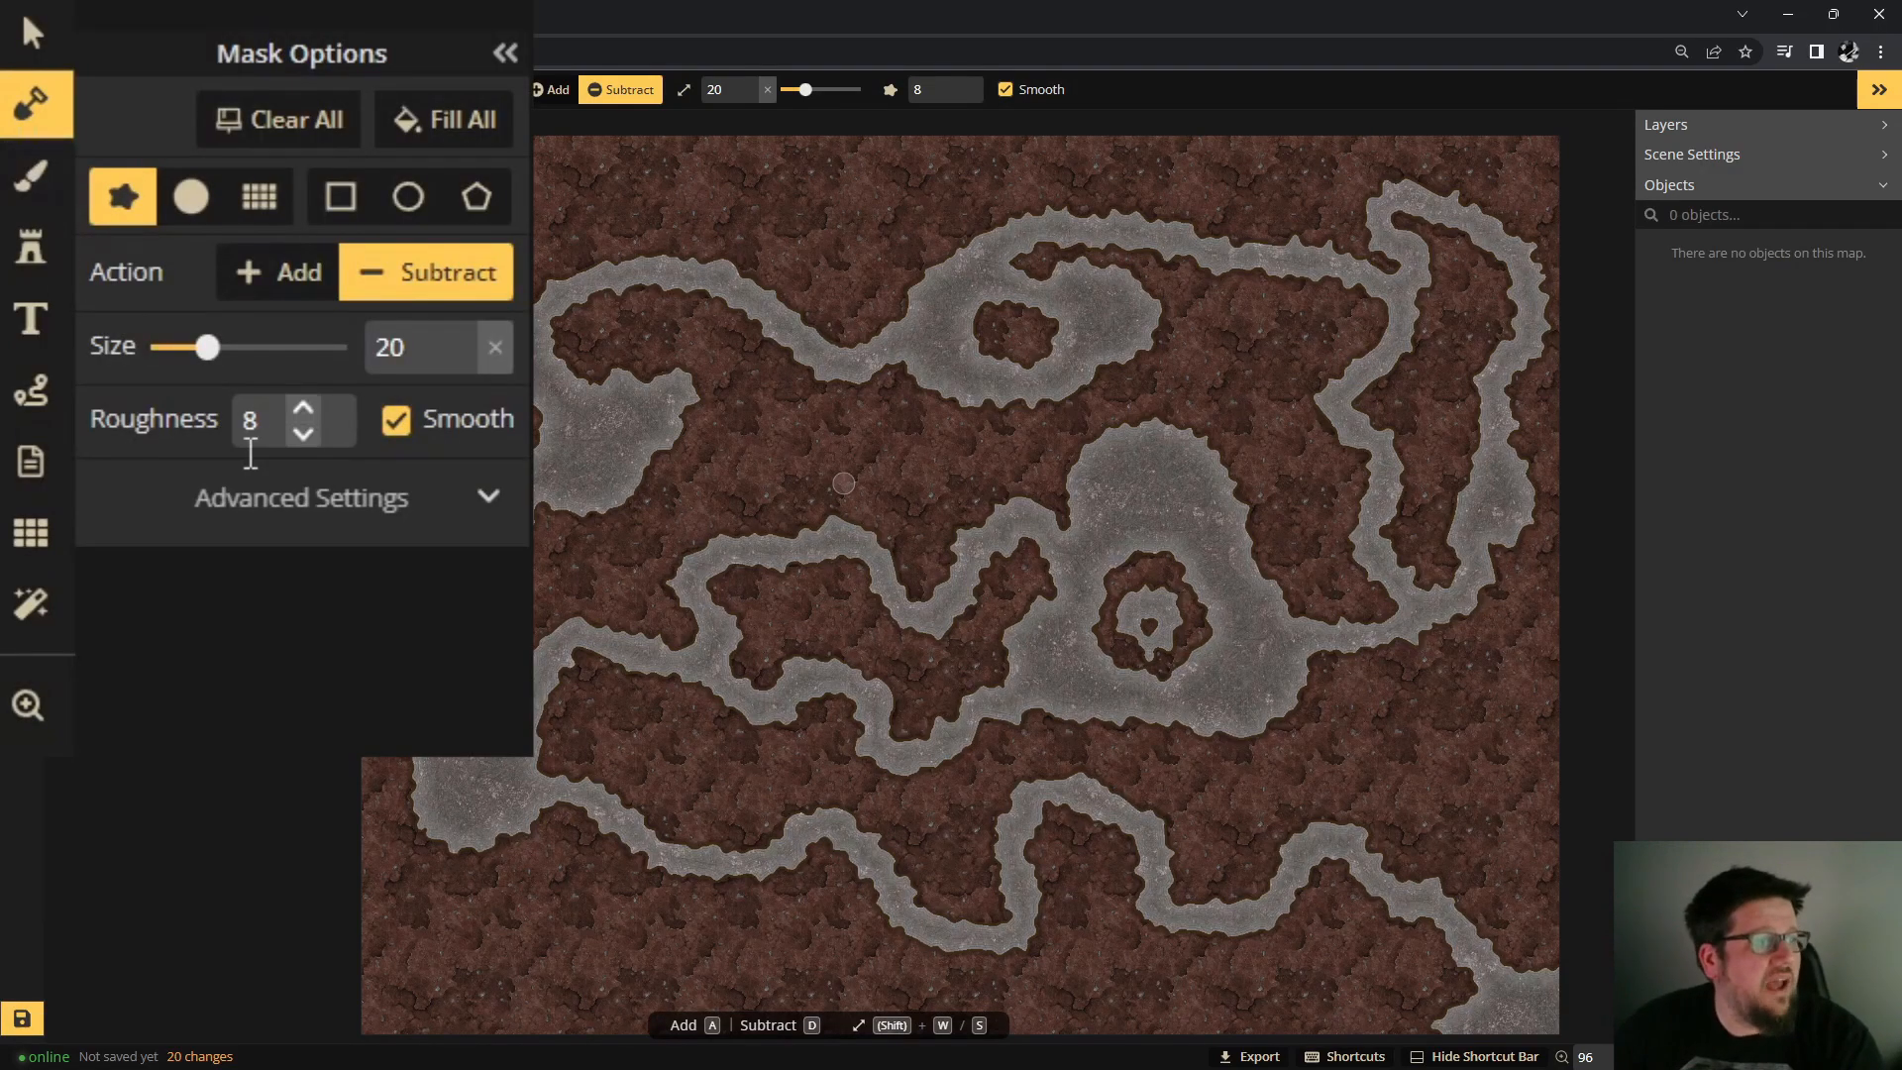
Set the mask's outer shadow colour to brown 58483a in the advanced mask effects.
{"action": "left_click", "coordinate": [307, 520]}
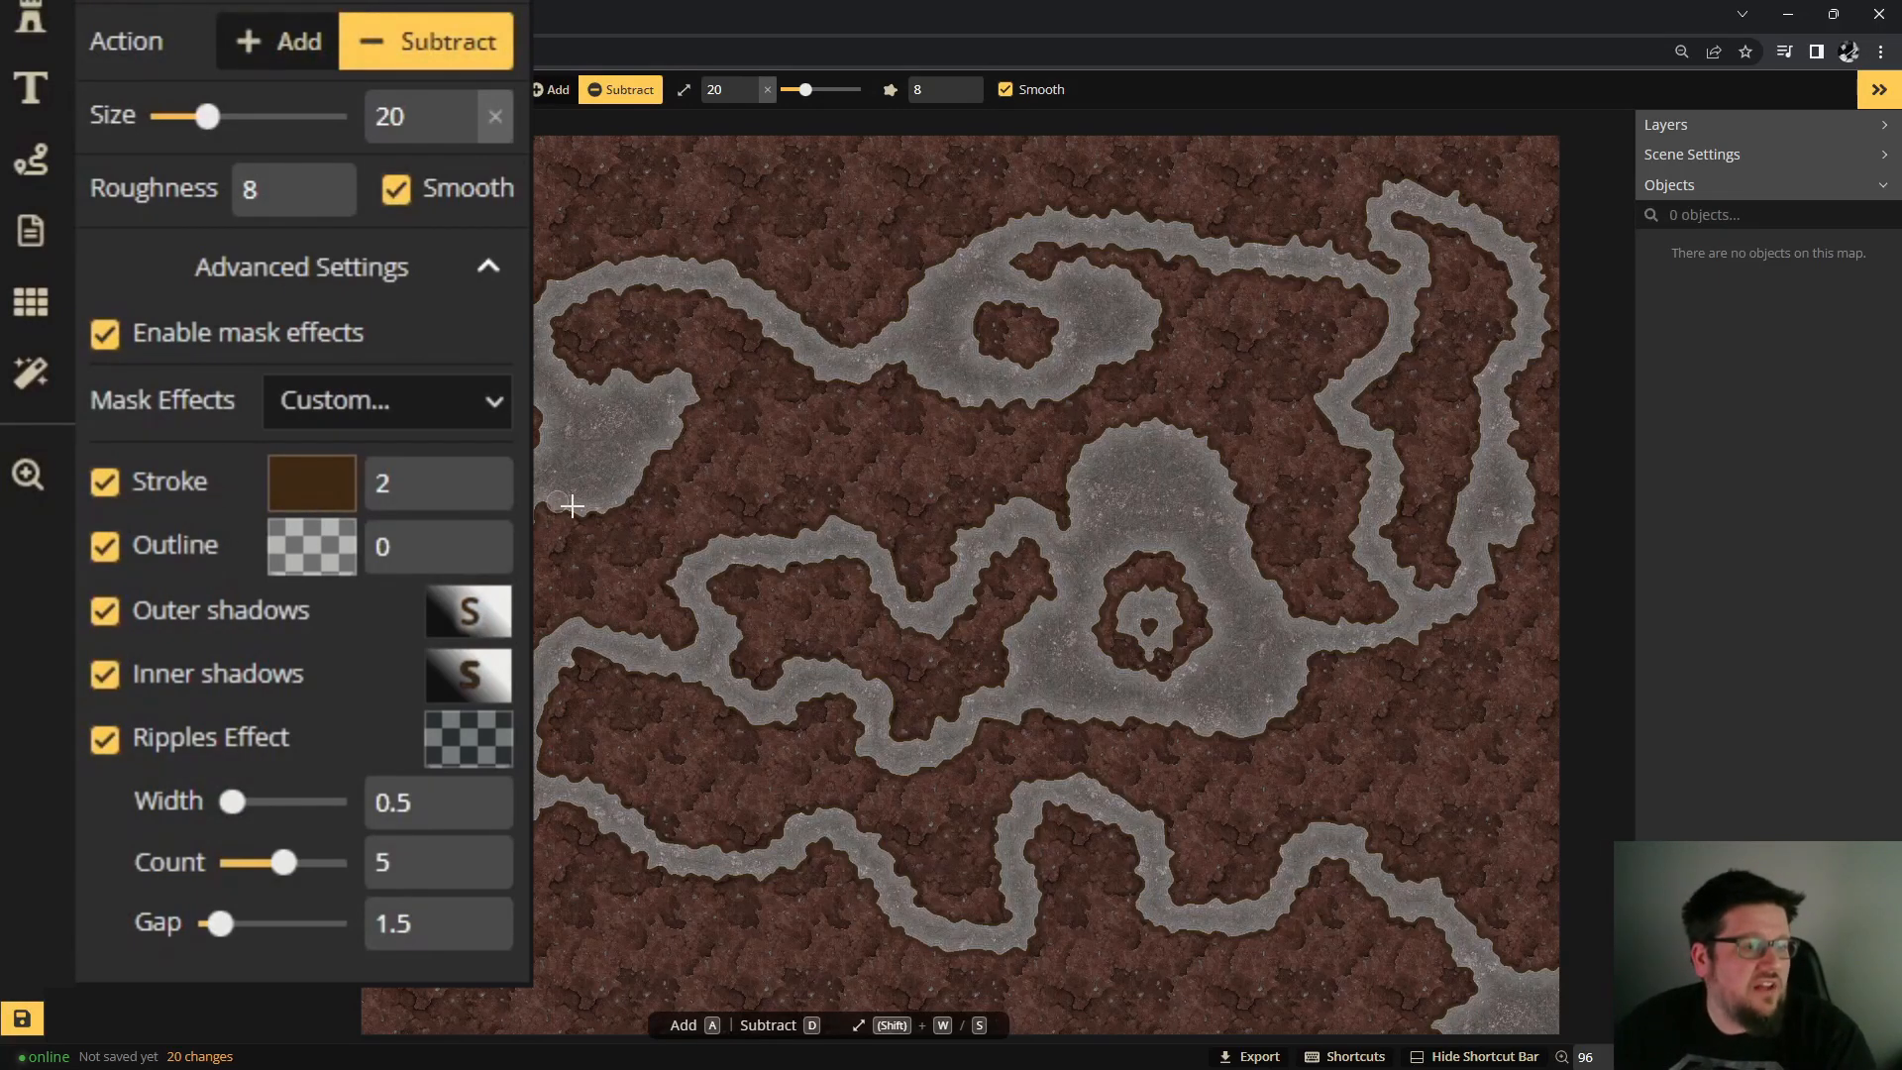
{"action": "left_click", "coordinate": [477, 626]}
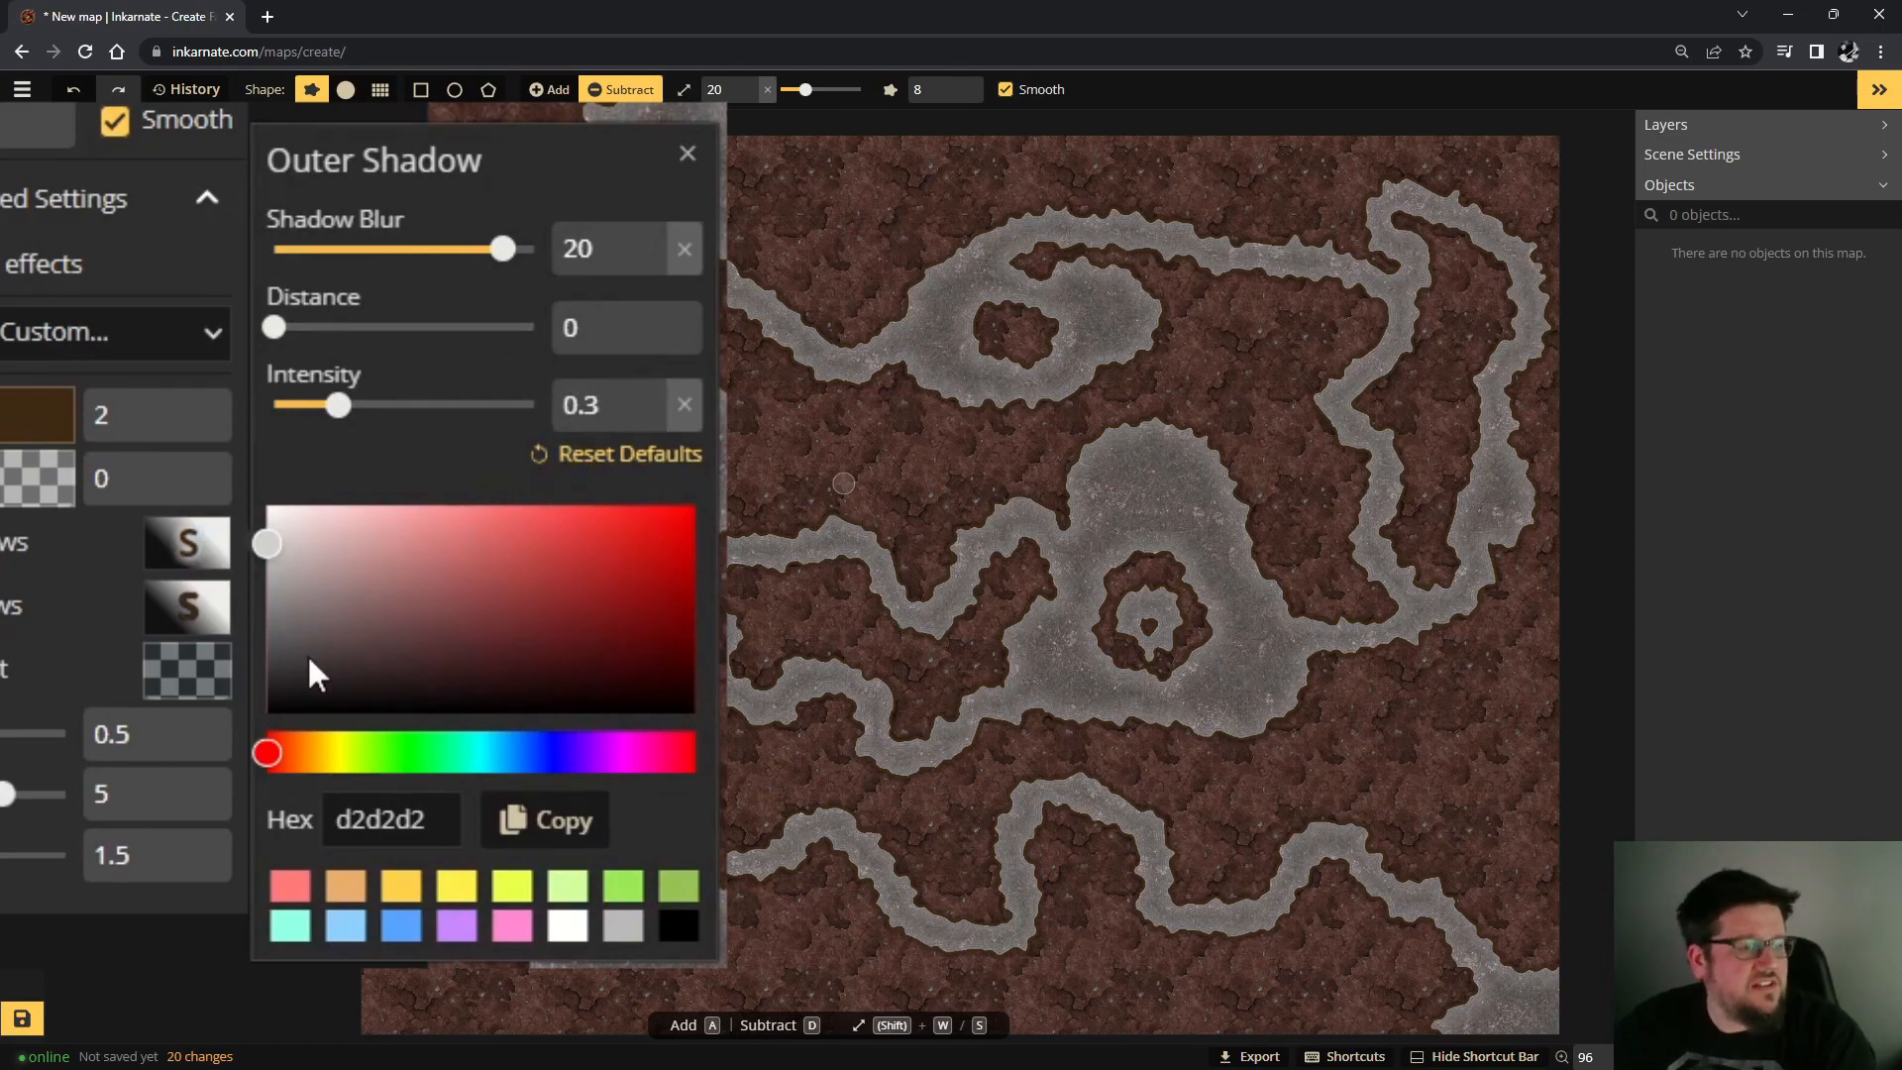
{"action": "left_click_drag", "start_coordinate": [310, 662], "coordinate": [365, 630]}
{"action": "left_click", "coordinate": [301, 751]}
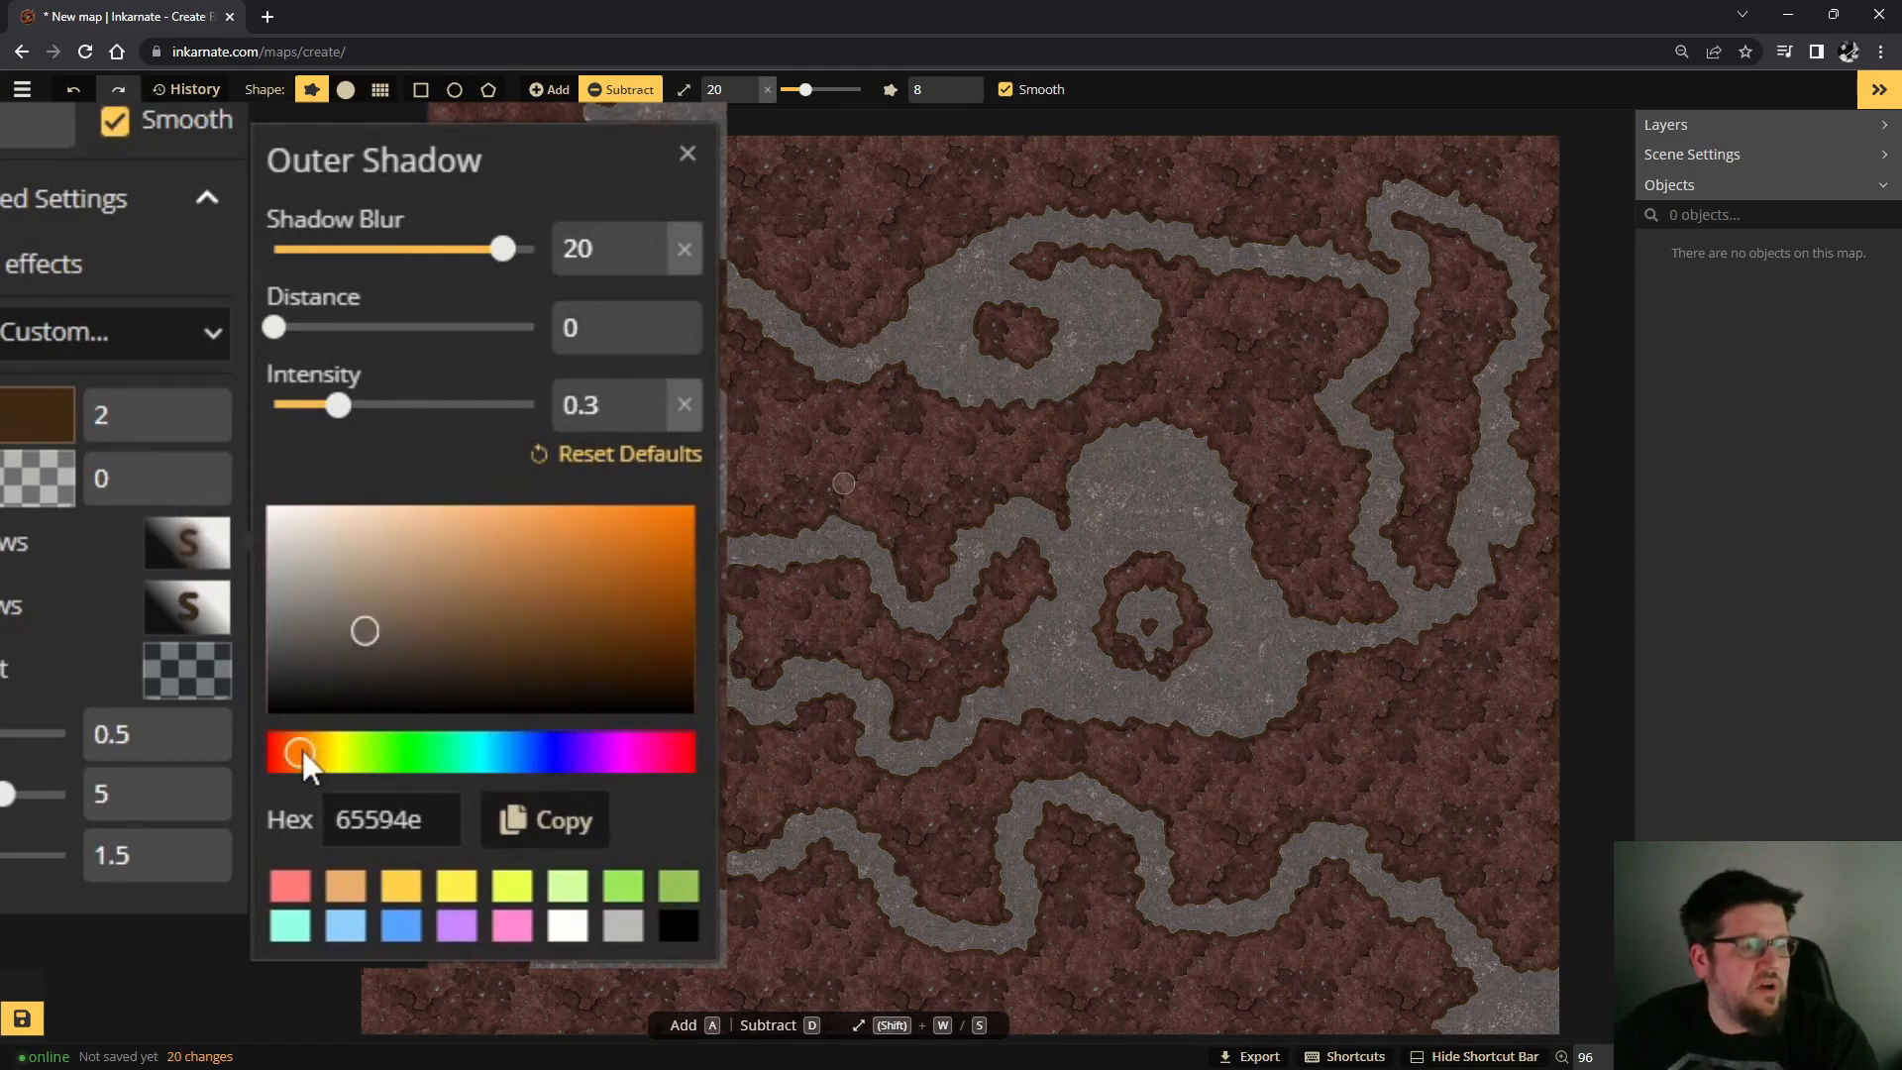
{"action": "mouse_move", "coordinate": [302, 751]}
{"action": "left_mouse_down"}
{"action": "mouse_move", "coordinate": [318, 753]}
{"action": "mouse_move", "coordinate": [301, 747]}
{"action": "left_mouse_up"}
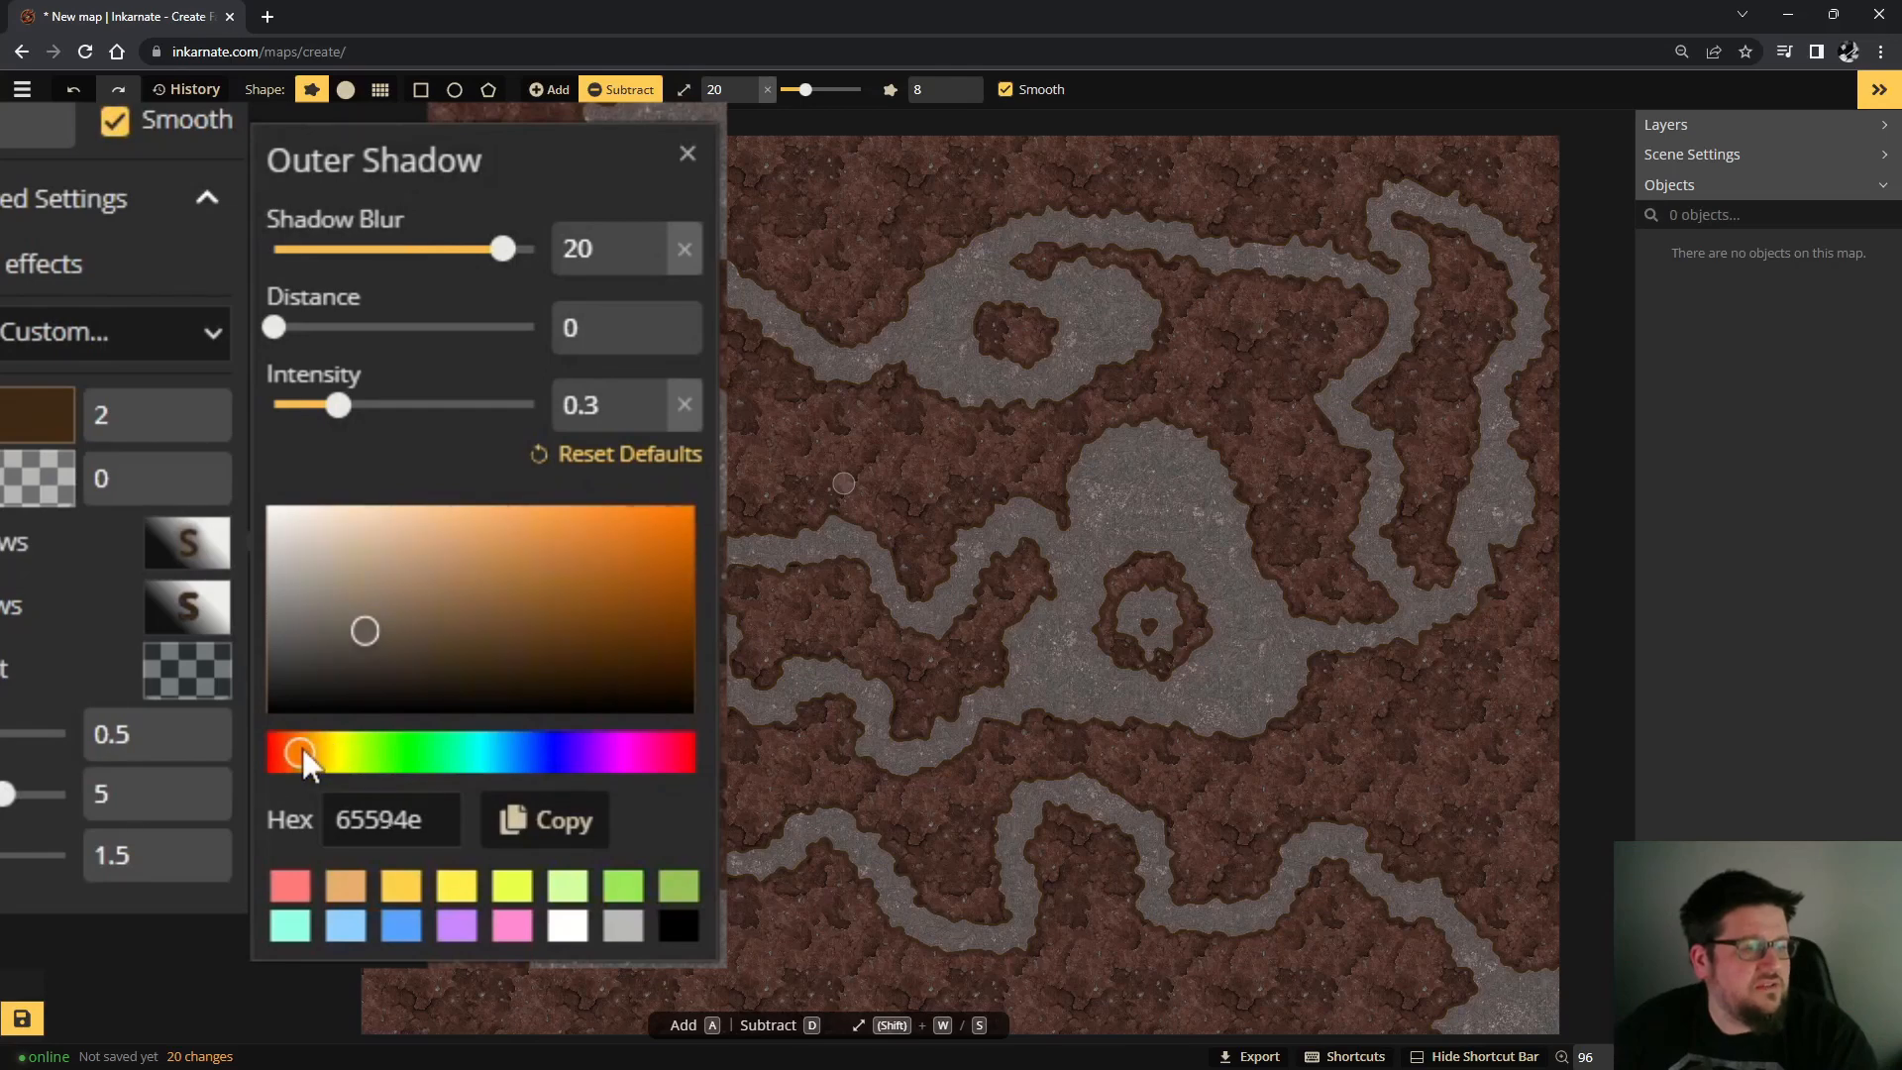
{"action": "left_click_drag", "start_coordinate": [396, 639], "coordinate": [412, 638]}
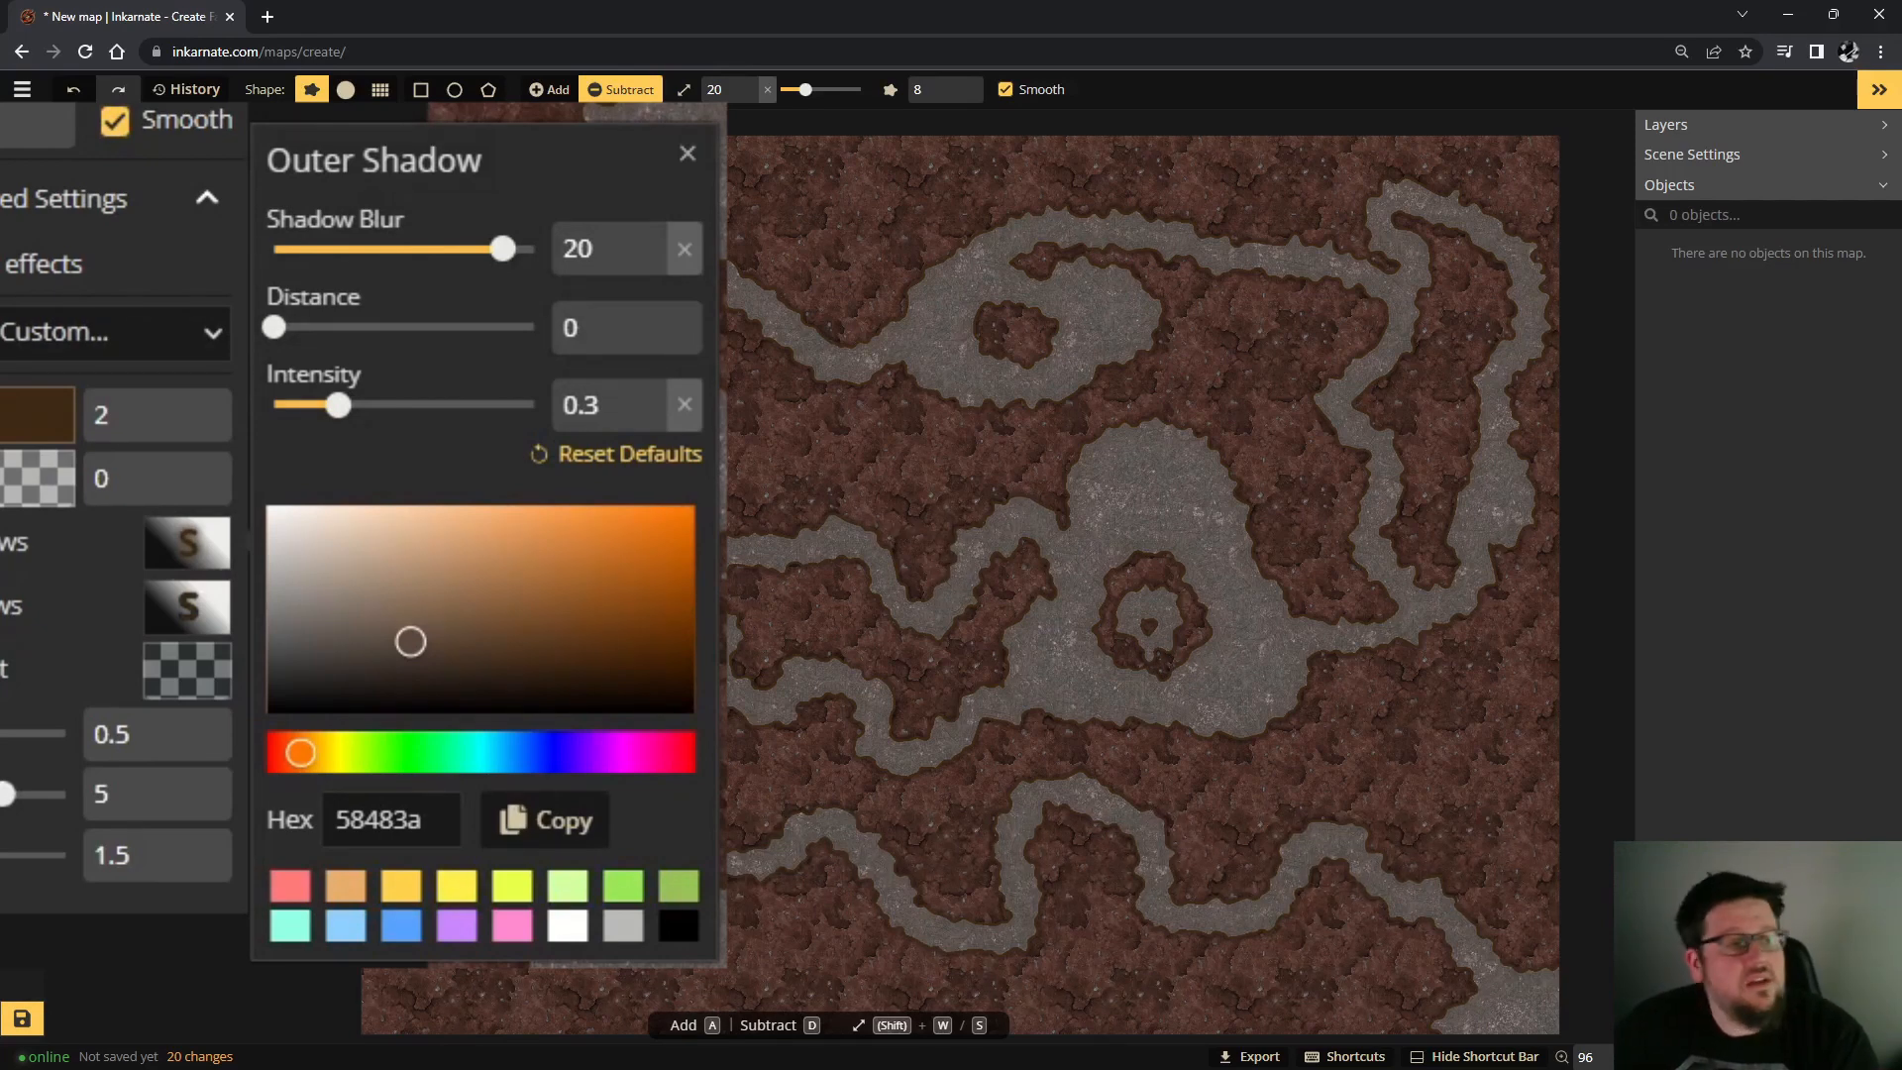
Set the outer shadow's blur to 4.5, intensity to 1.53 and distance to 0.5.
{"action": "left_click_drag", "start_coordinate": [503, 248], "coordinate": [412, 256]}
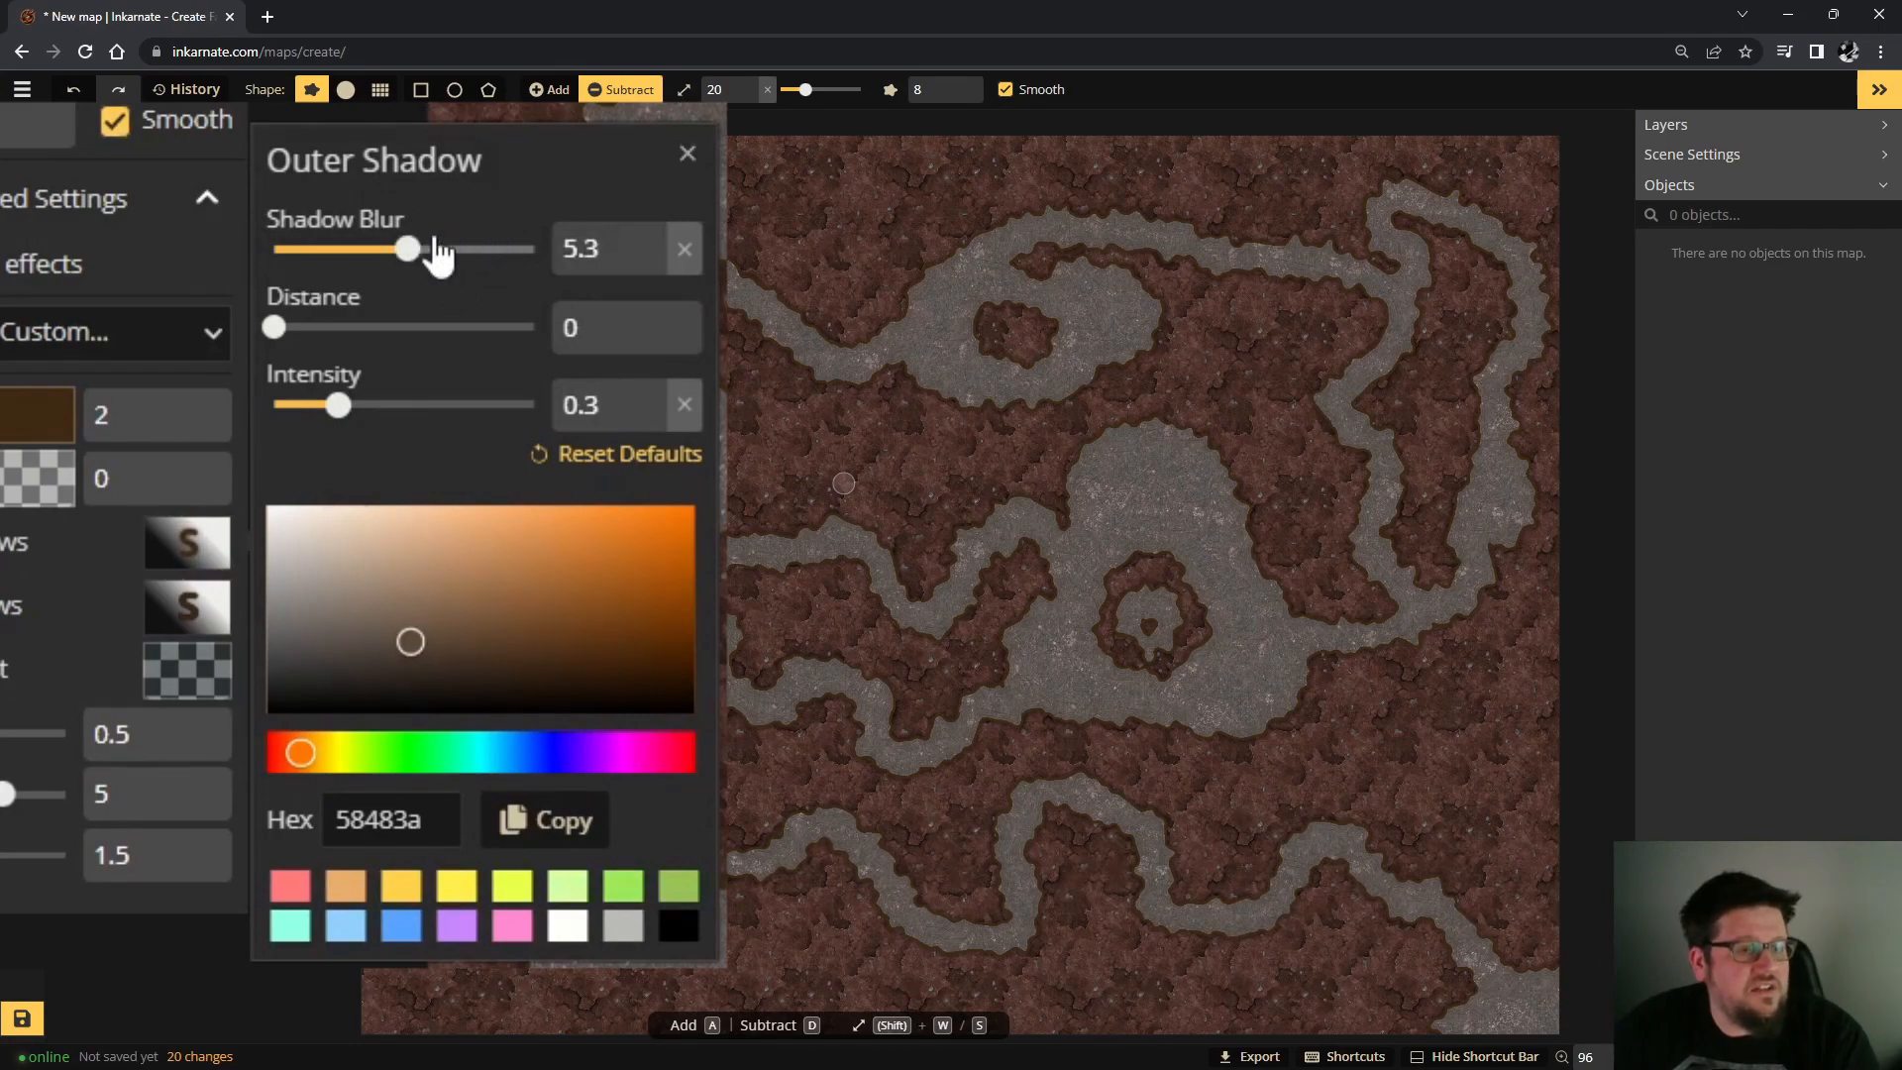
{"action": "left_click_drag", "start_coordinate": [409, 238], "coordinate": [404, 237]}
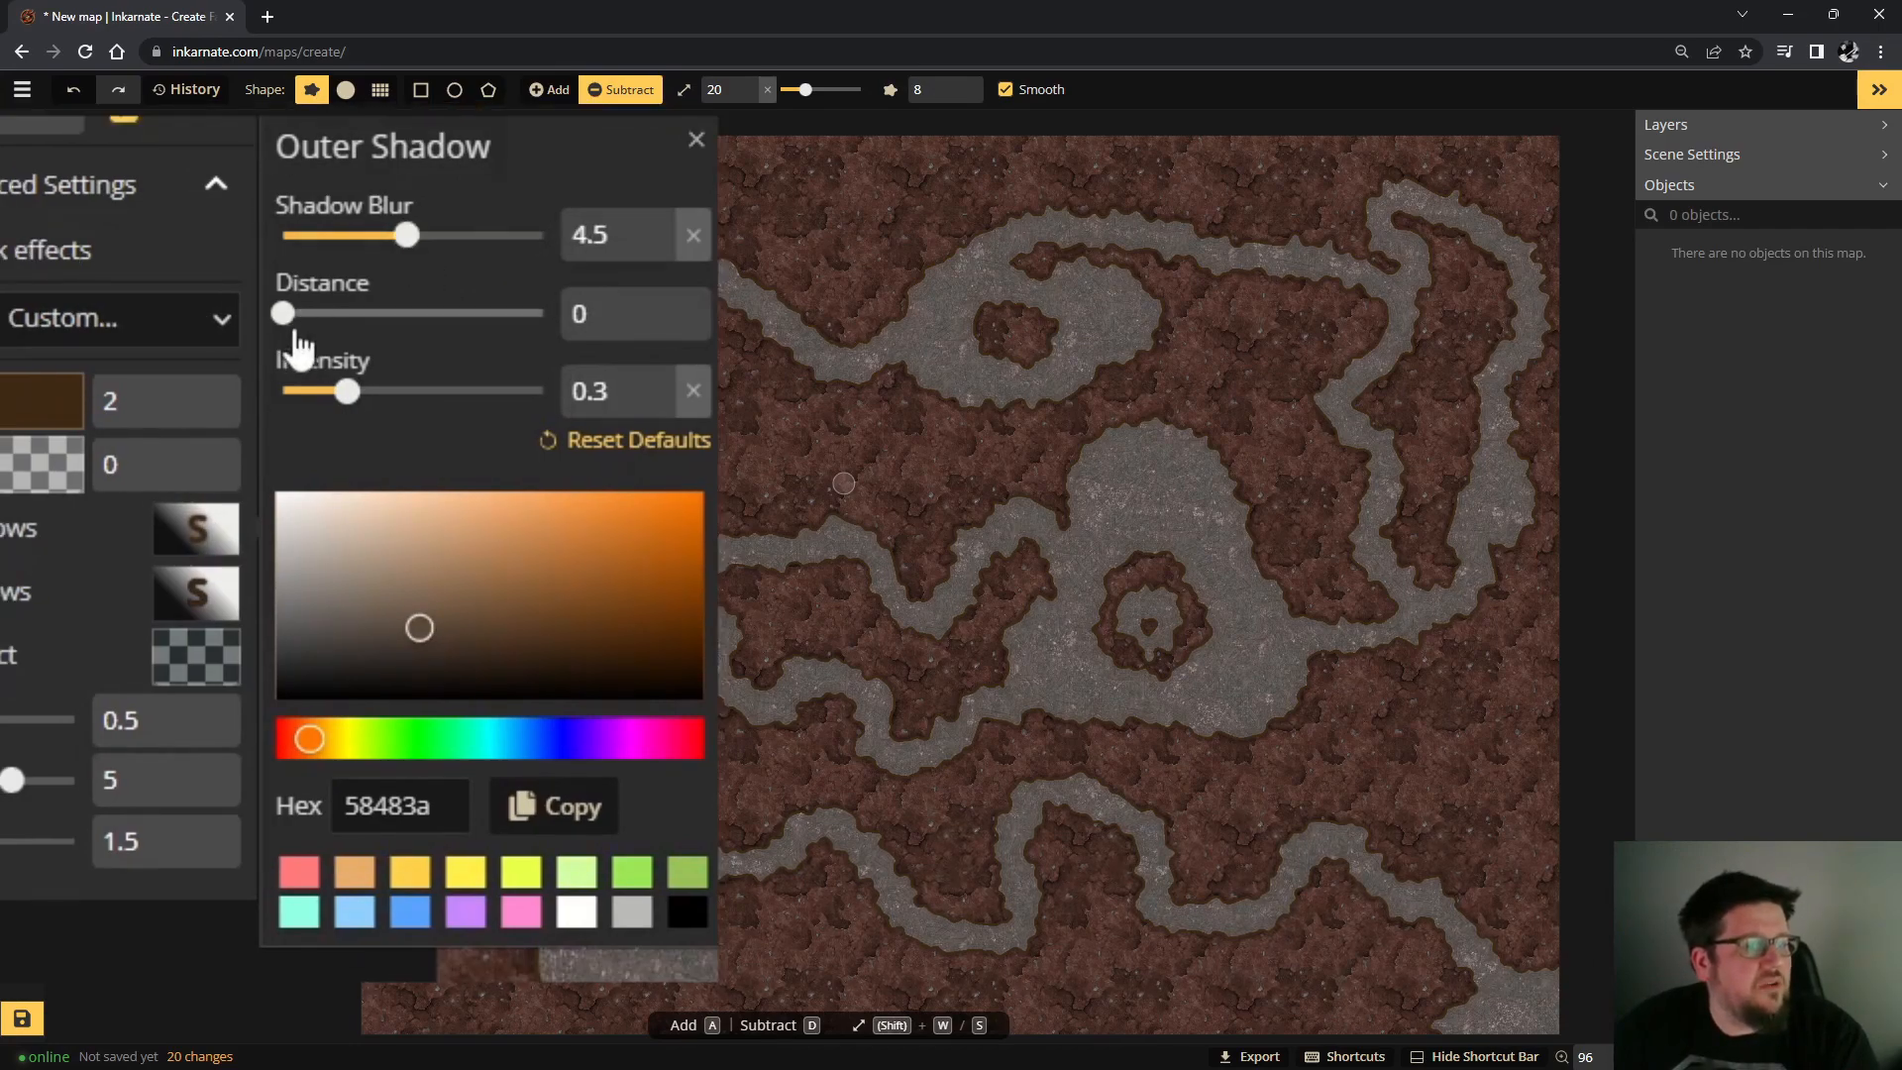
{"action": "left_click_drag", "start_coordinate": [346, 392], "coordinate": [427, 392]}
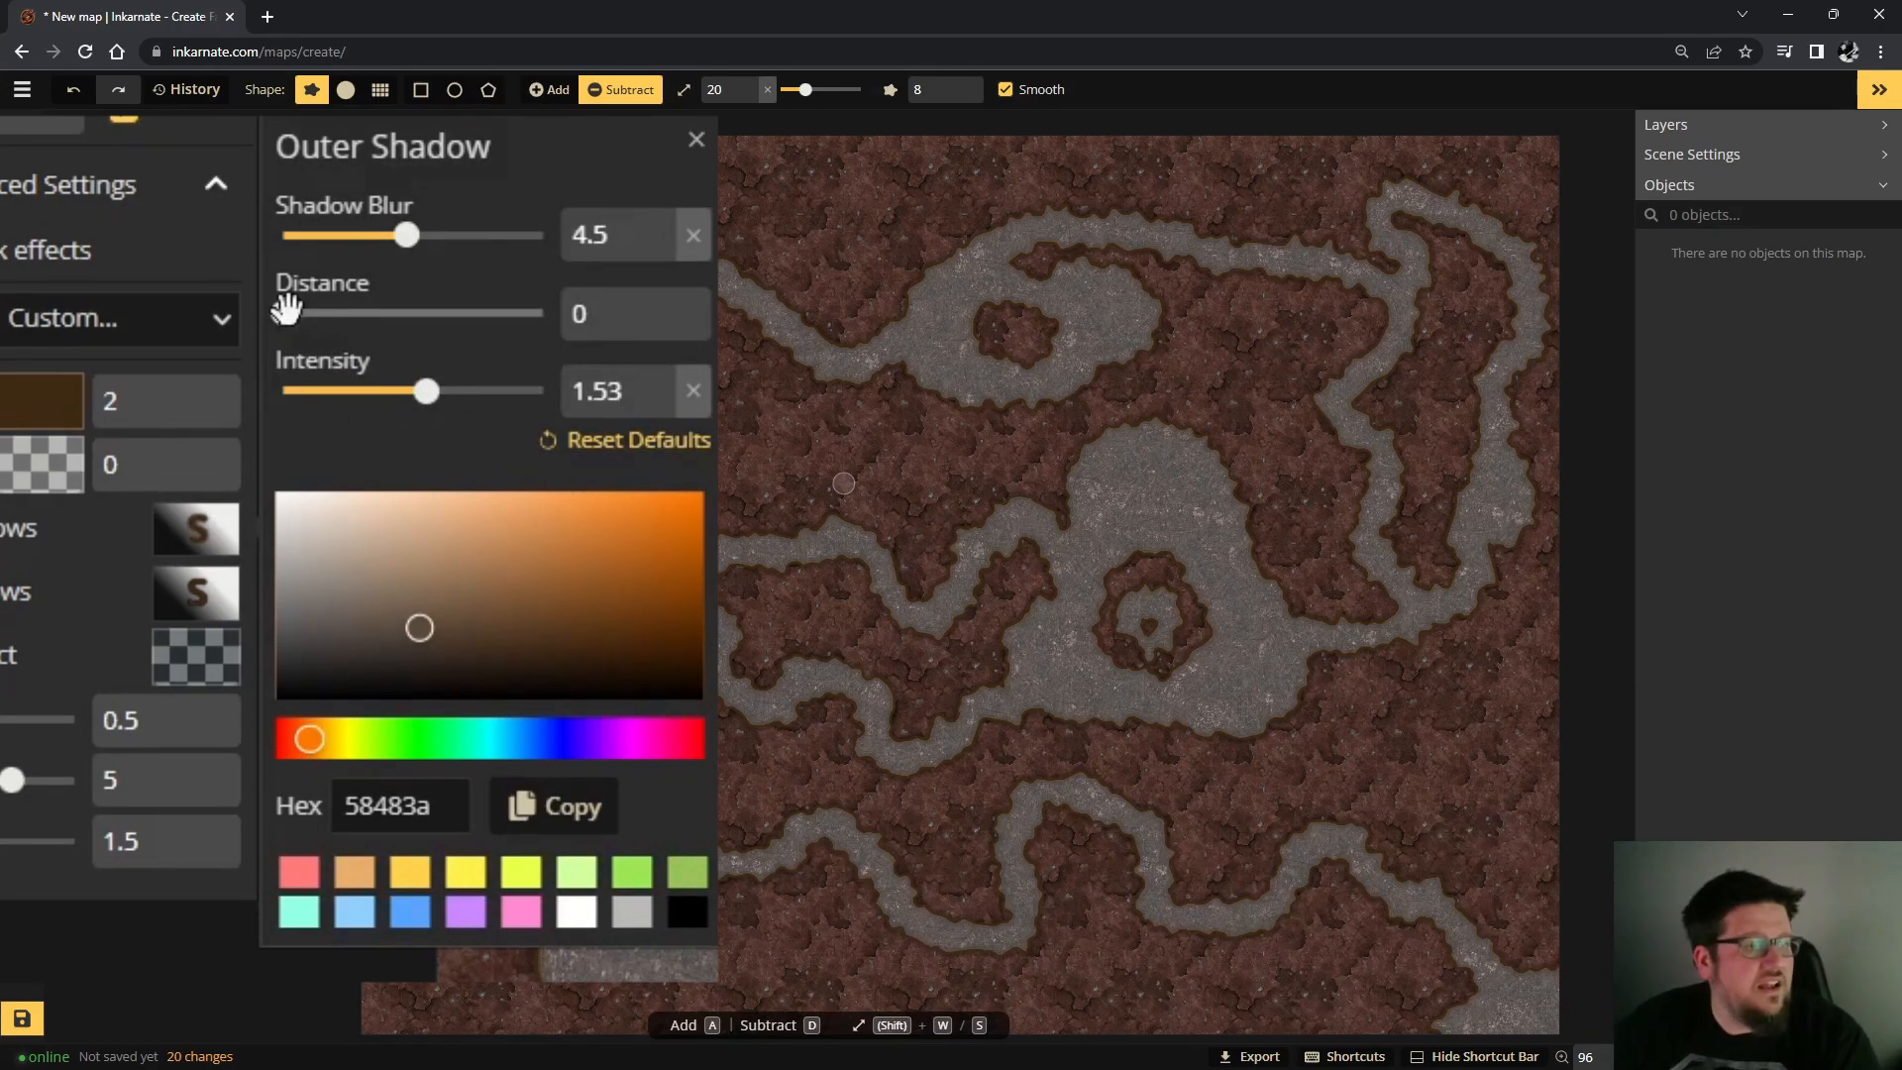
{"action": "left_click_drag", "start_coordinate": [285, 313], "coordinate": [315, 315]}
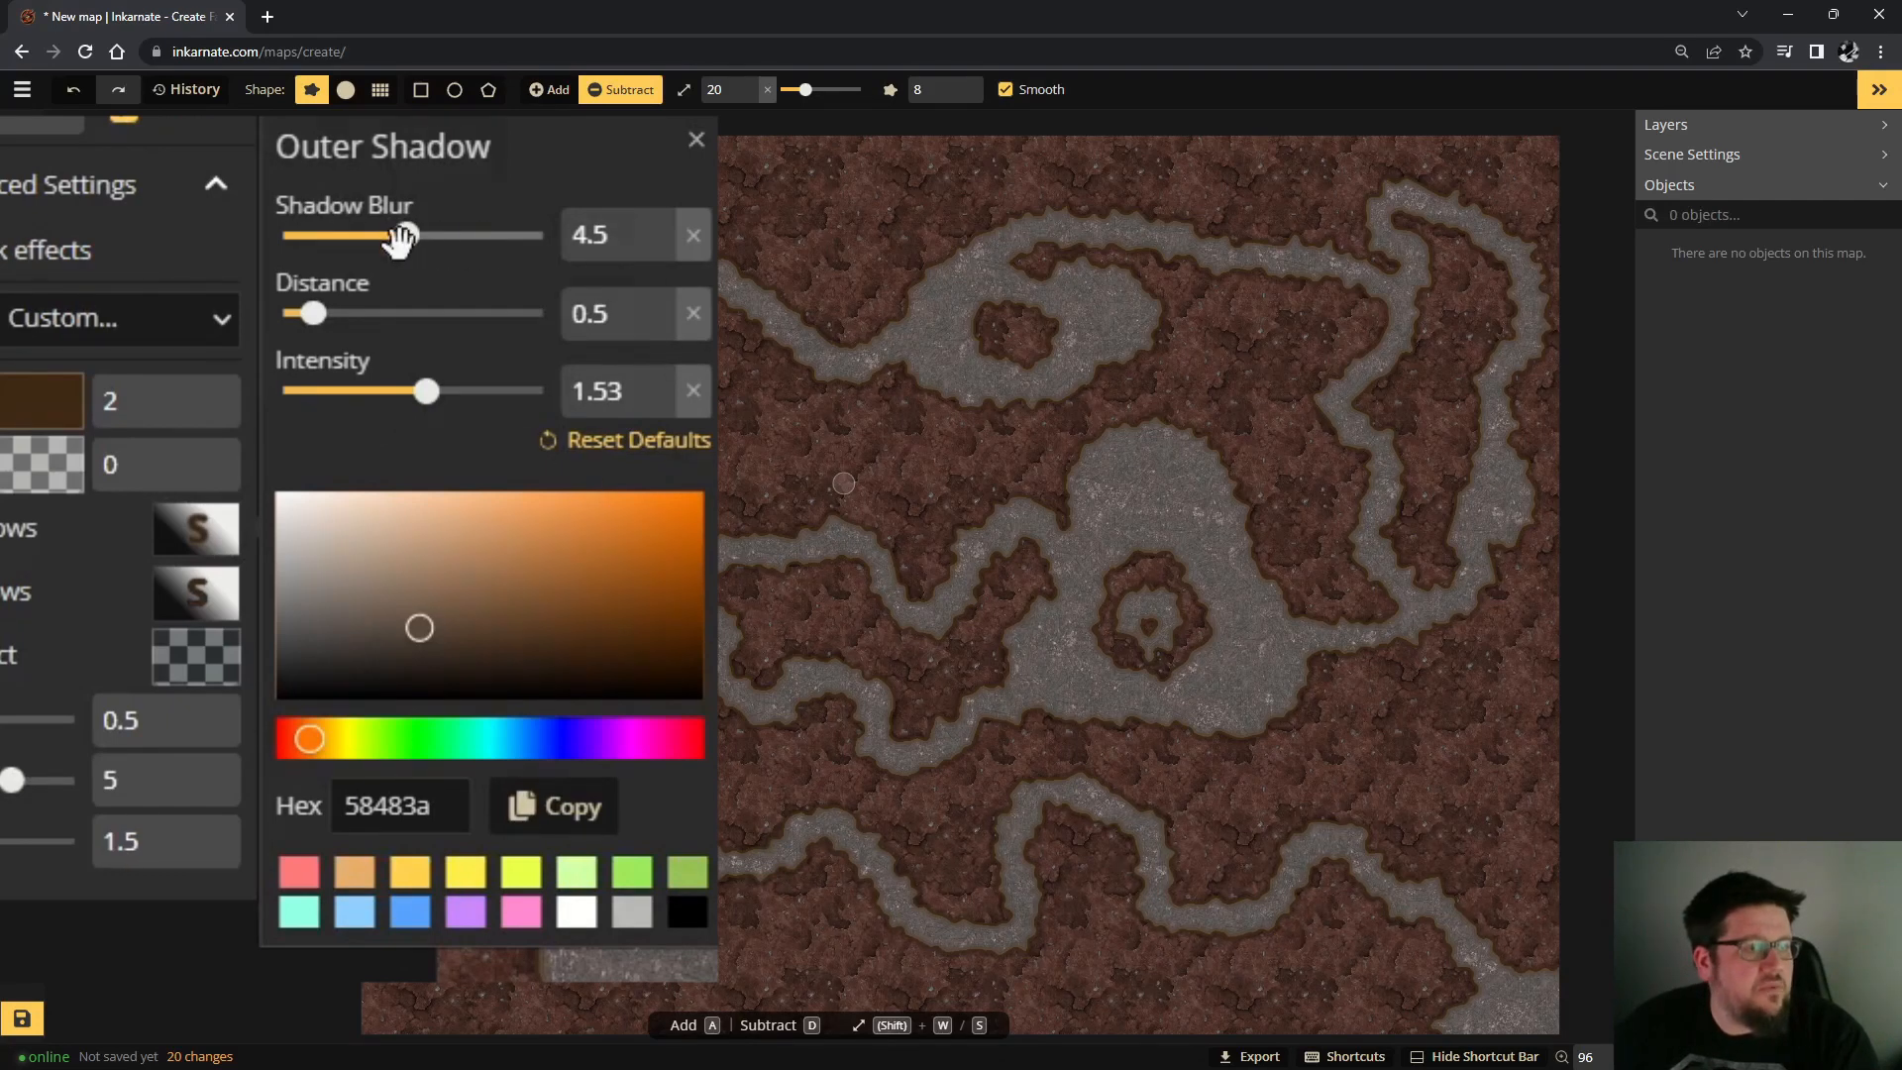
Darken the outer shadow colour to 2c241d and readjust its blur to slightly below 9.9.
{"action": "left_click_drag", "start_coordinate": [406, 237], "coordinate": [460, 256]}
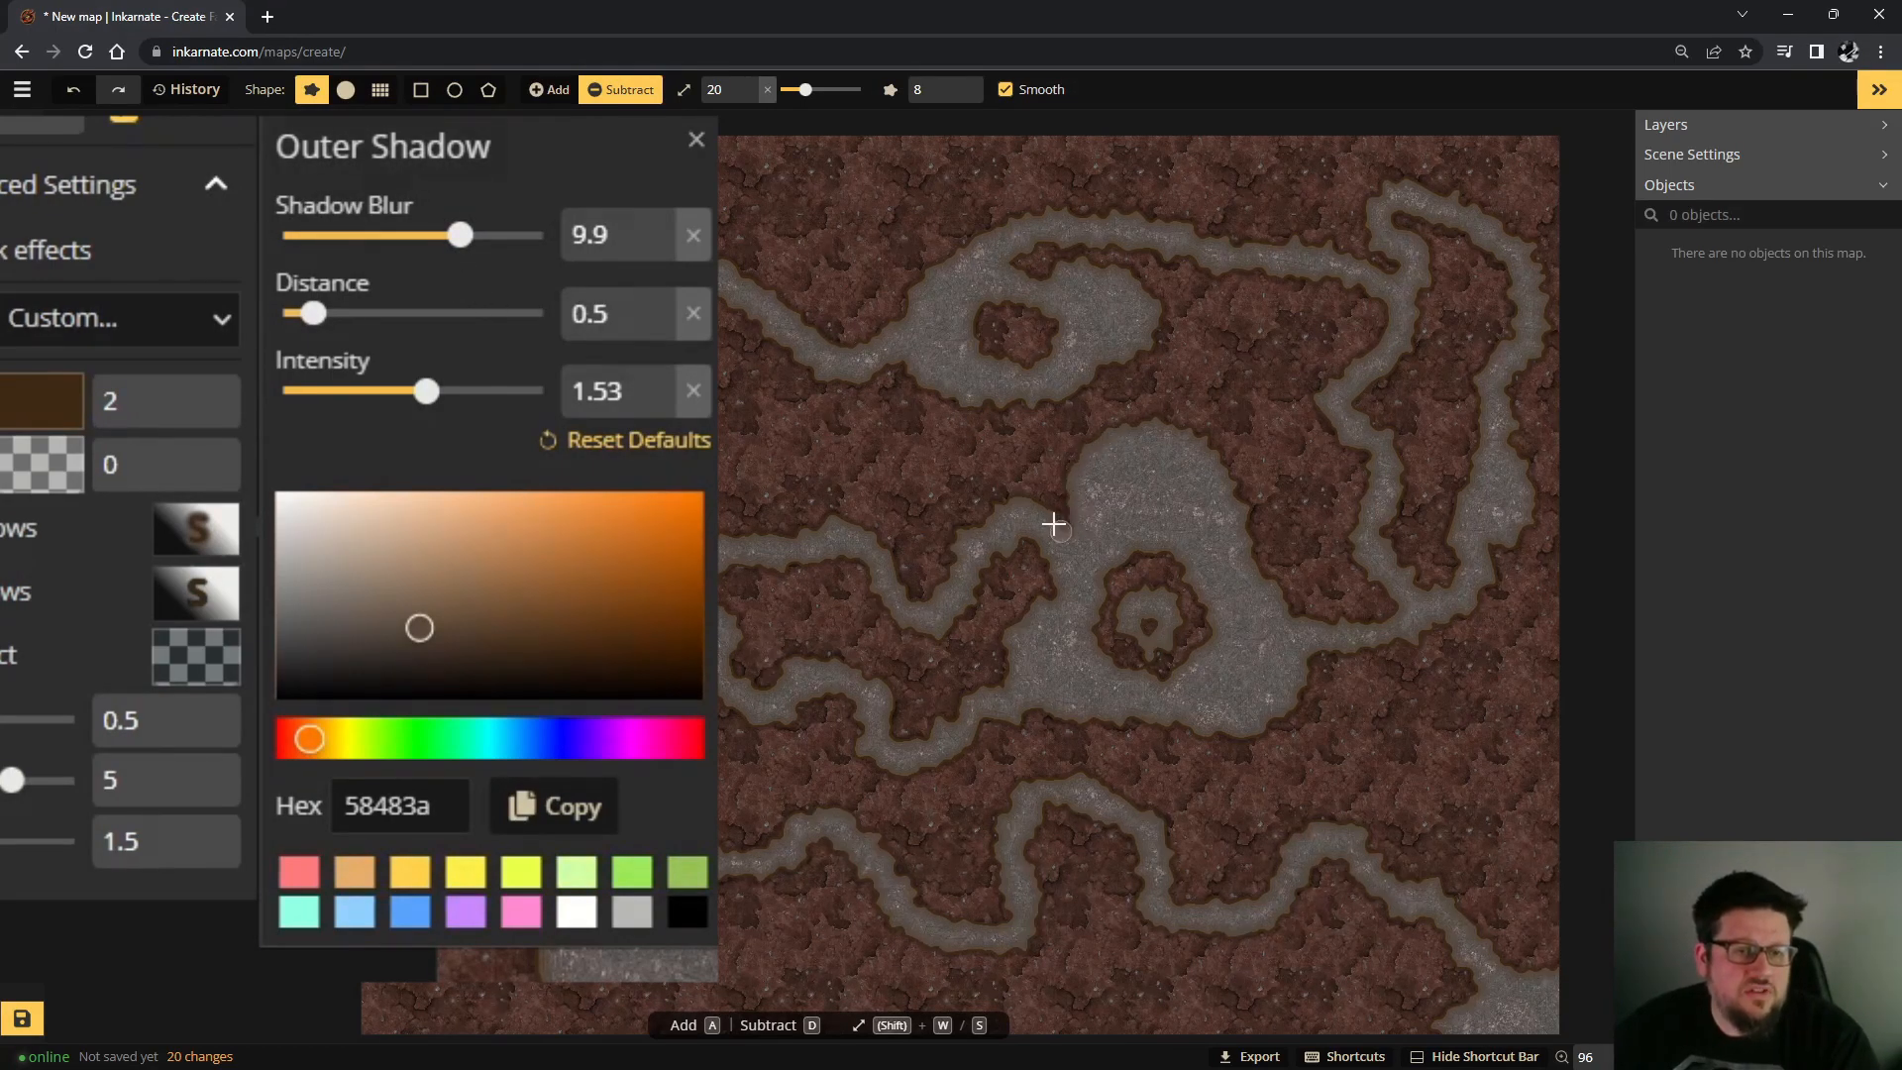
{"action": "left_click", "coordinate": [416, 663]}
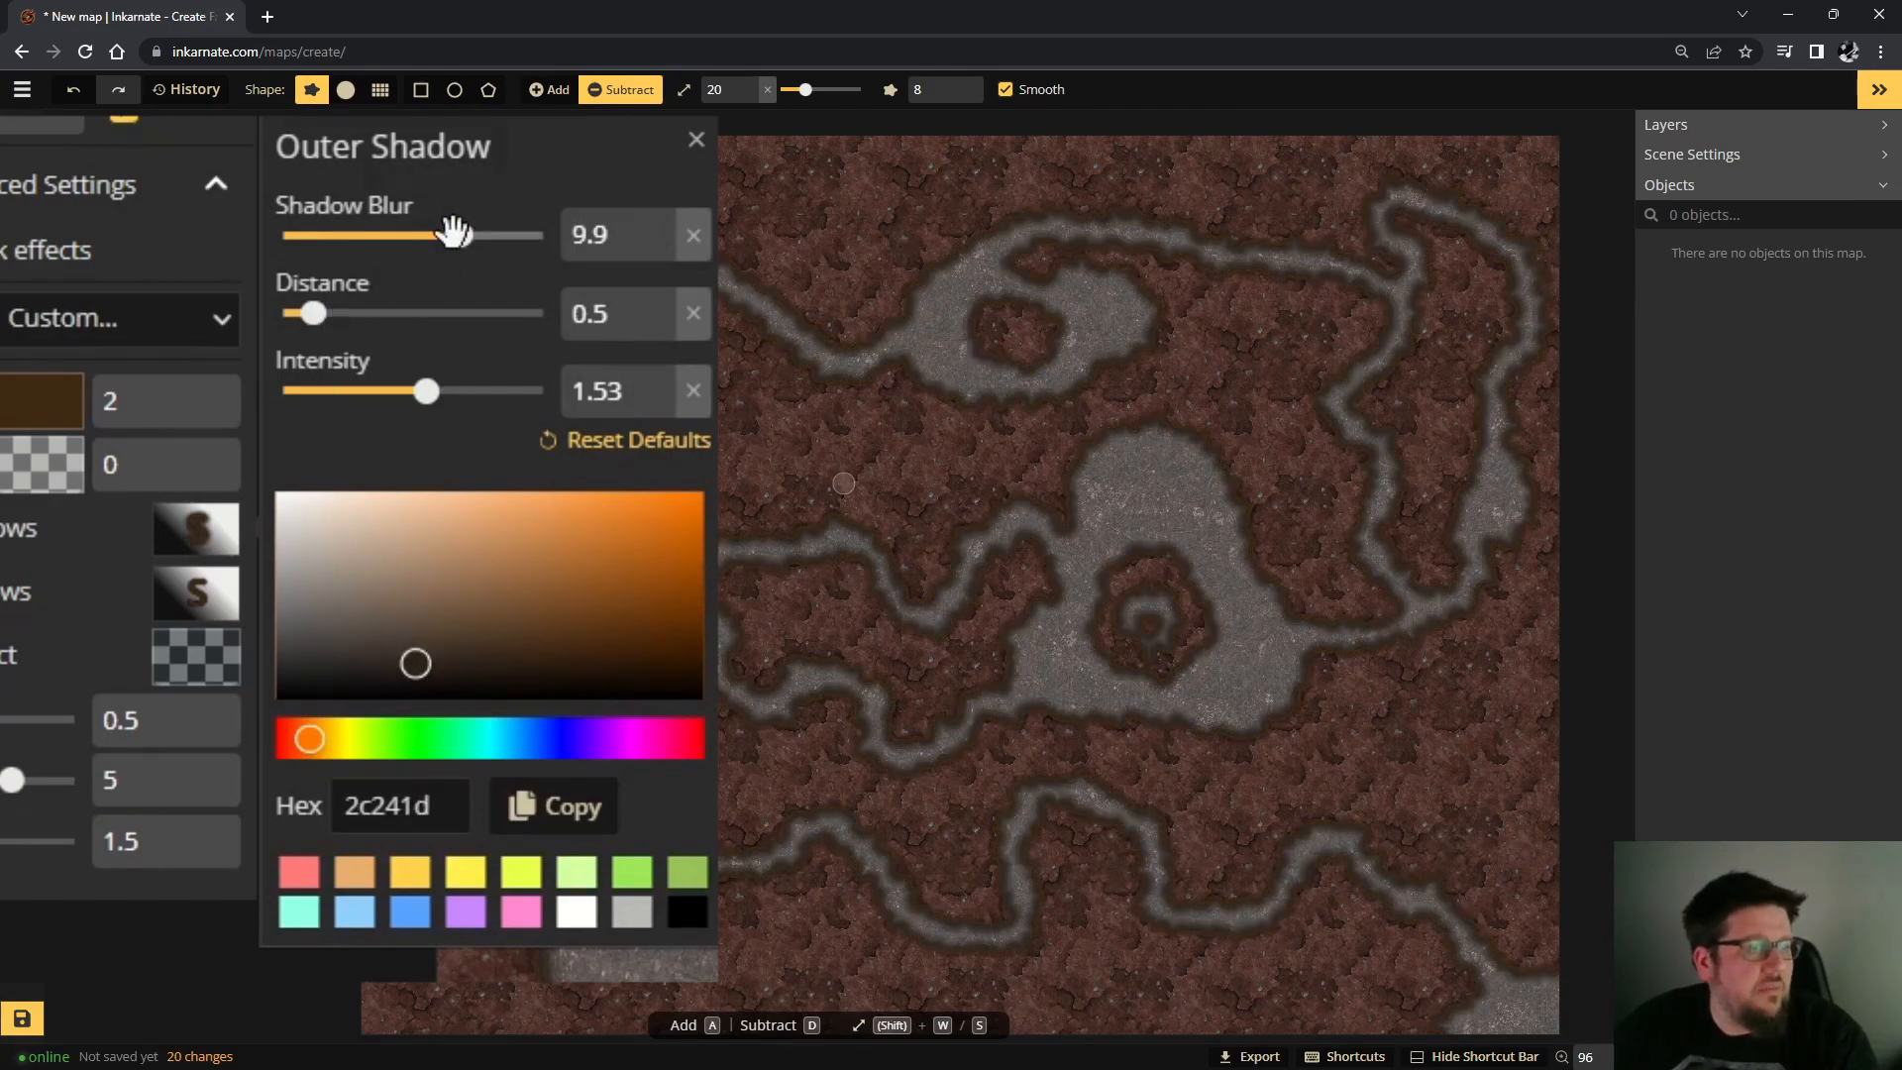
{"action": "left_click_drag", "start_coordinate": [459, 234], "coordinate": [421, 235]}
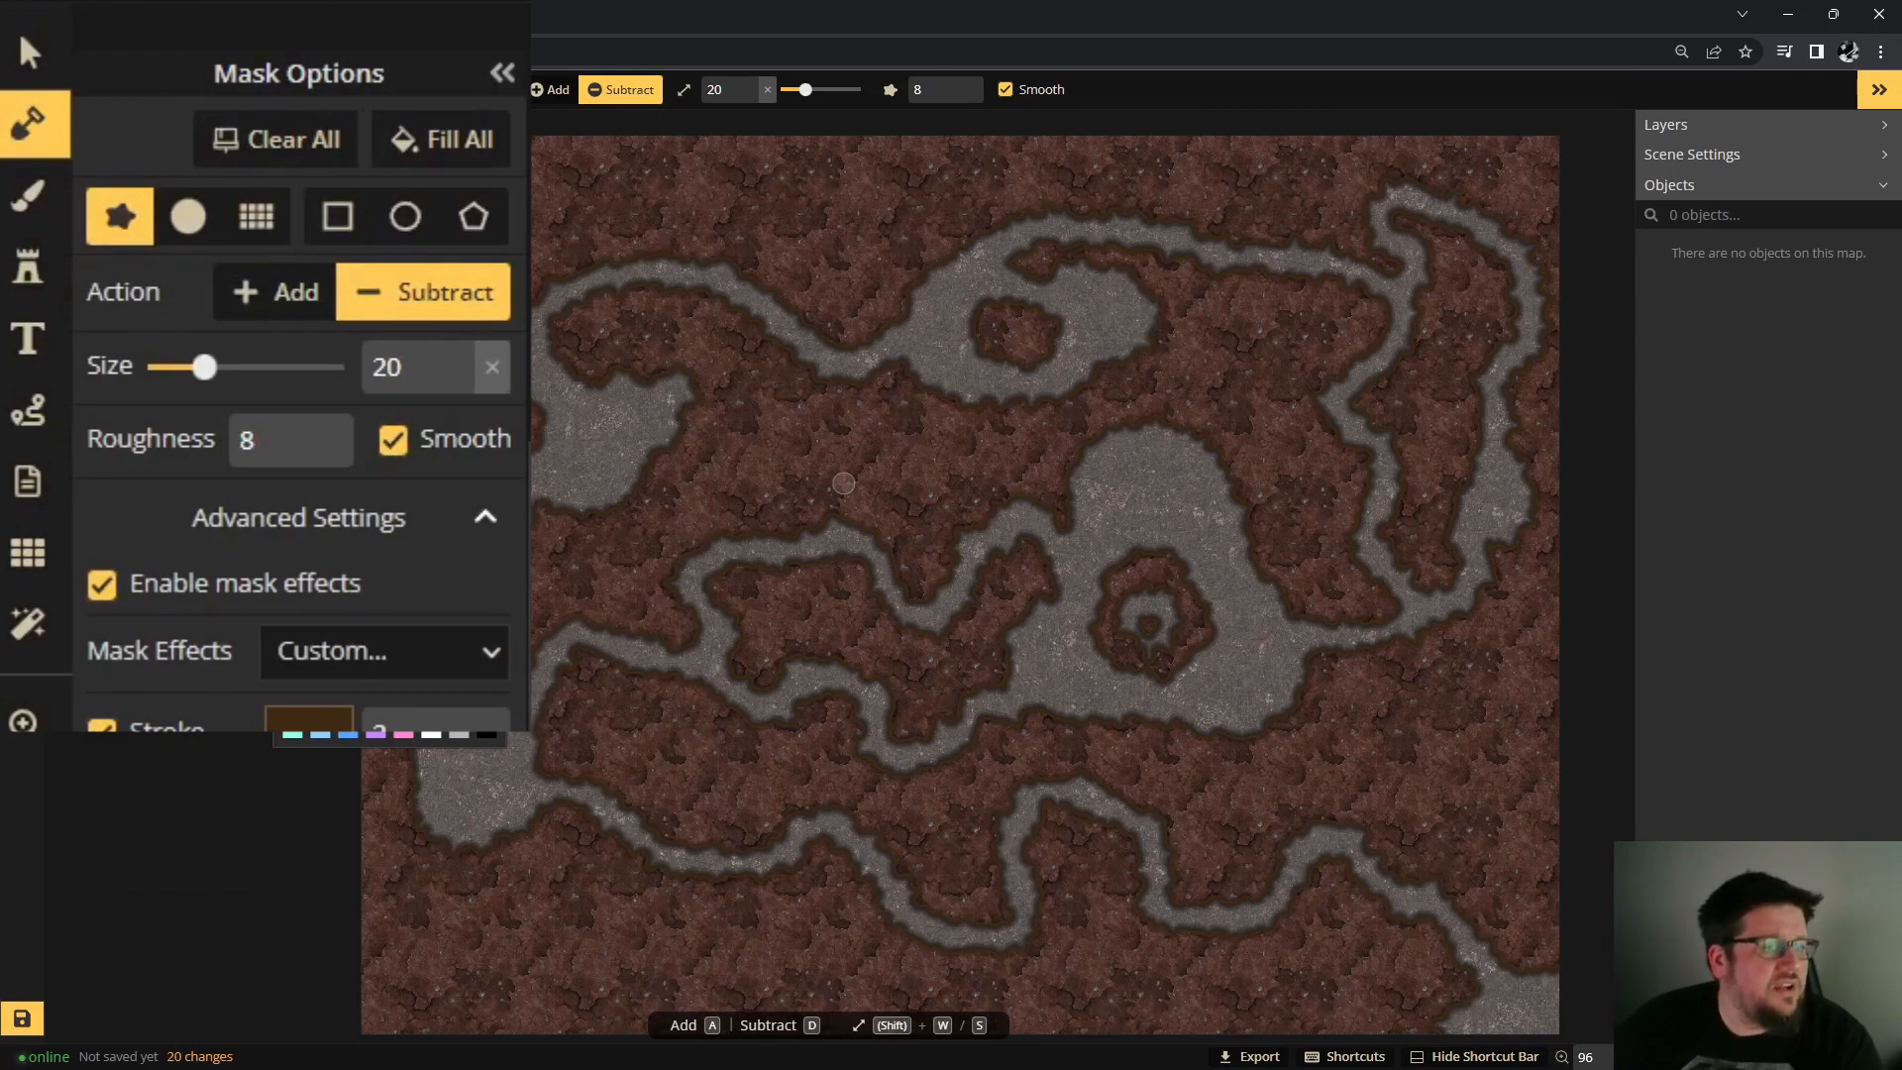
Choose the Treasure Chests stamp from the Core set of the Fantasy Battlemaps 2.0 stamp catalog.
{"action": "left_click", "coordinate": [30, 280]}
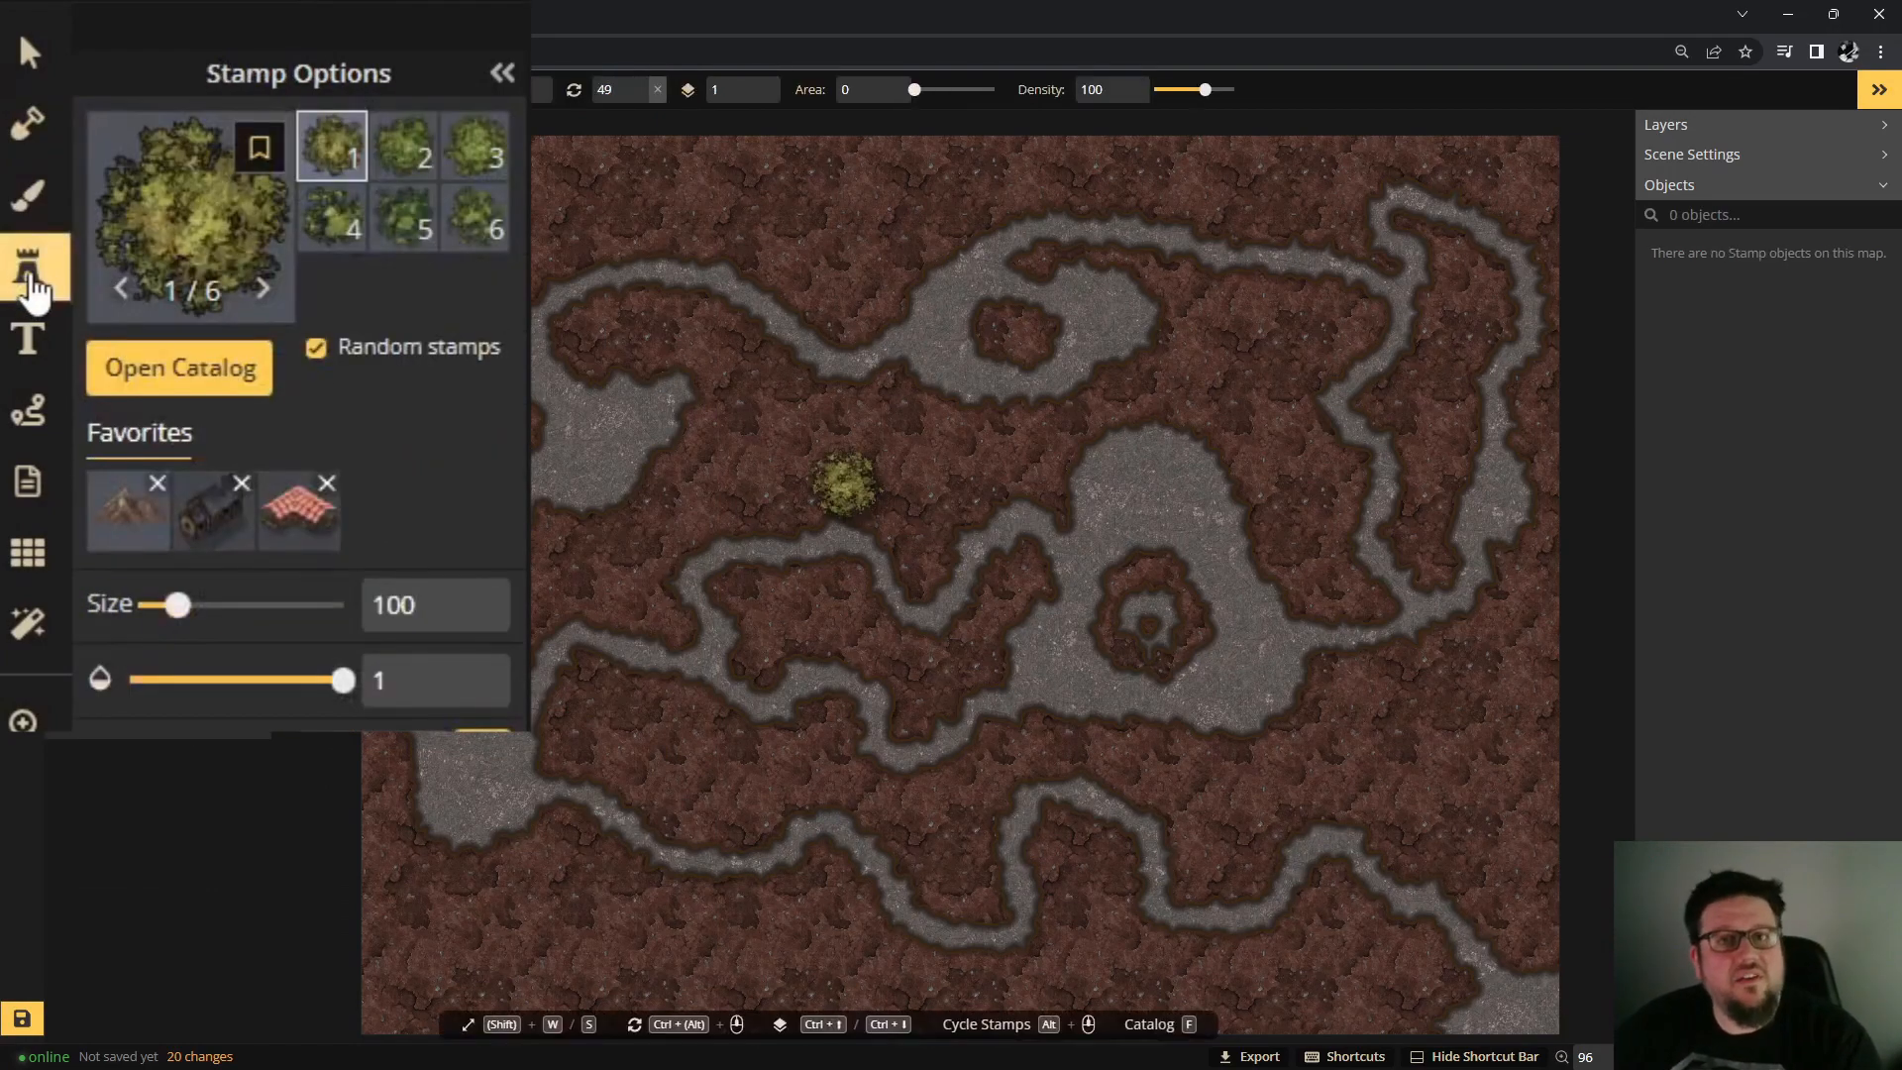
{"action": "left_click", "coordinate": [173, 371]}
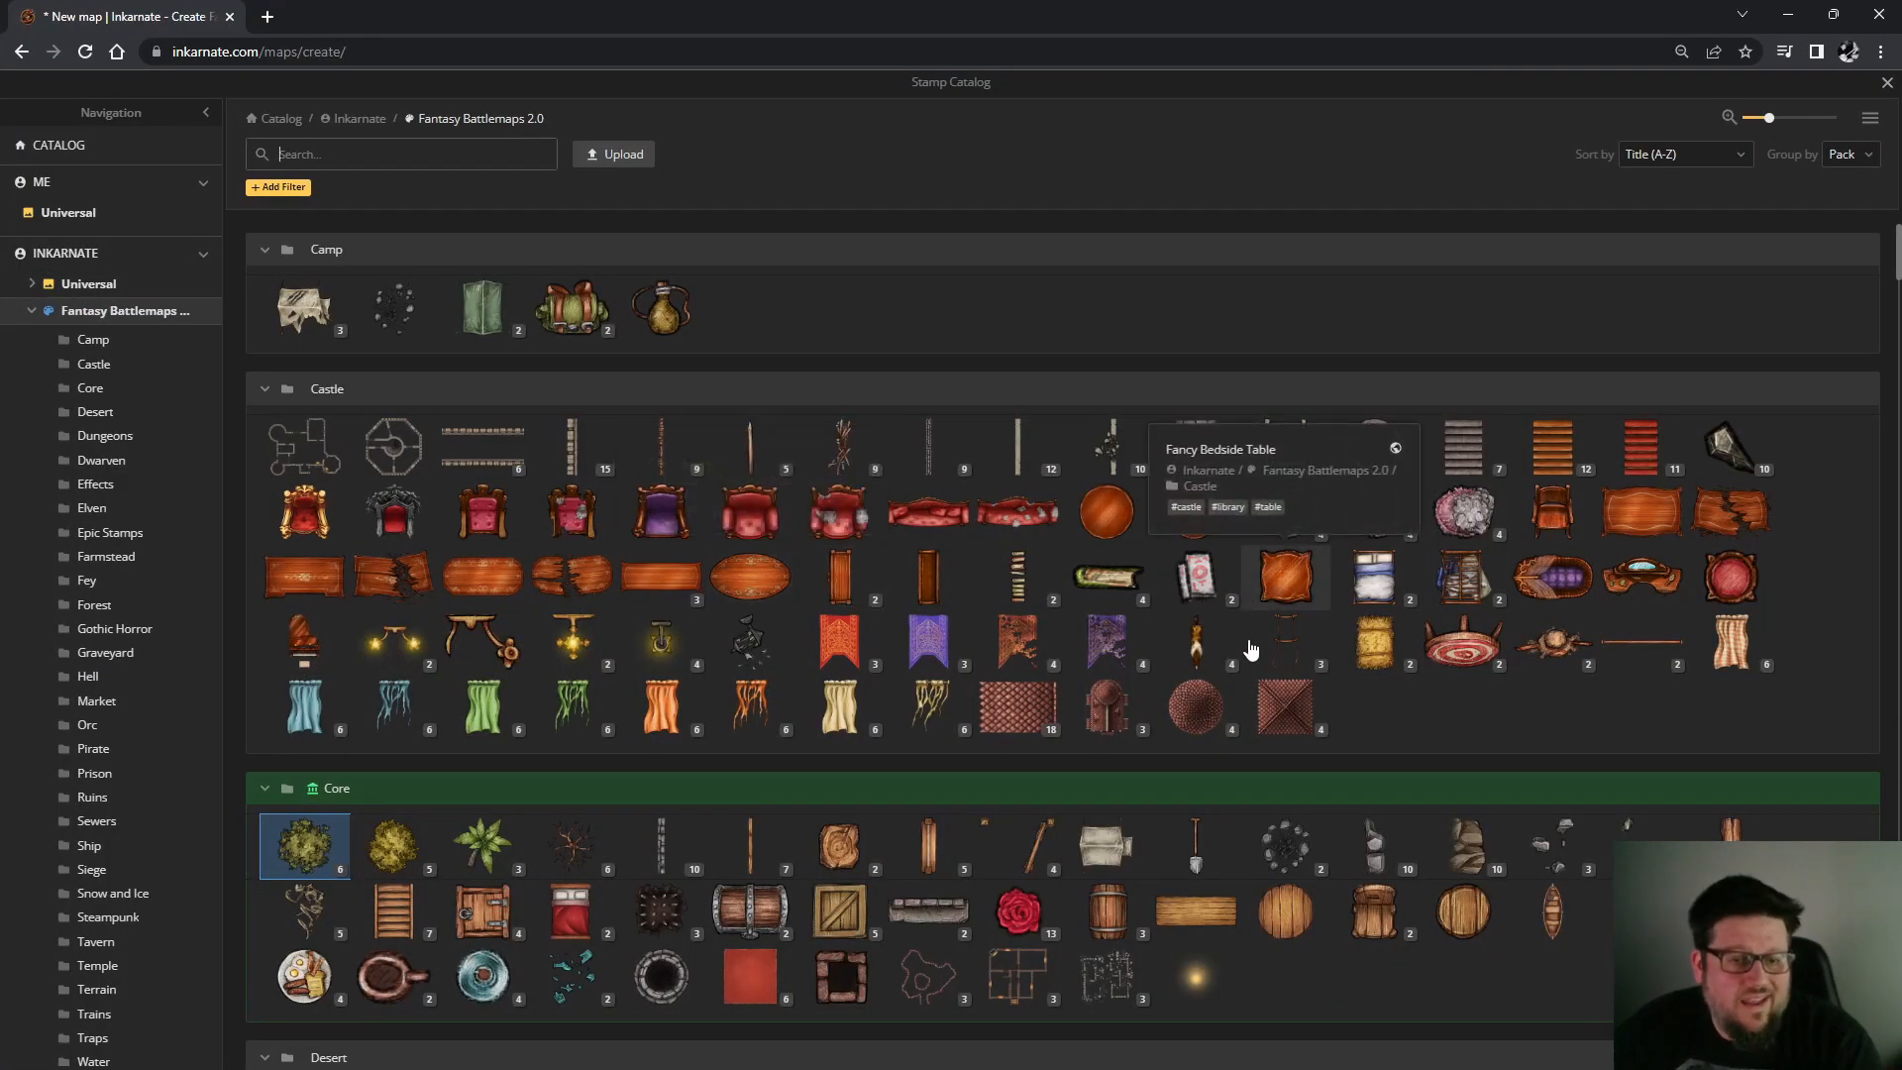
{"action": "scroll", "coordinate": [1216, 679], "scroll_direction": "down", "scroll_amount": 5}
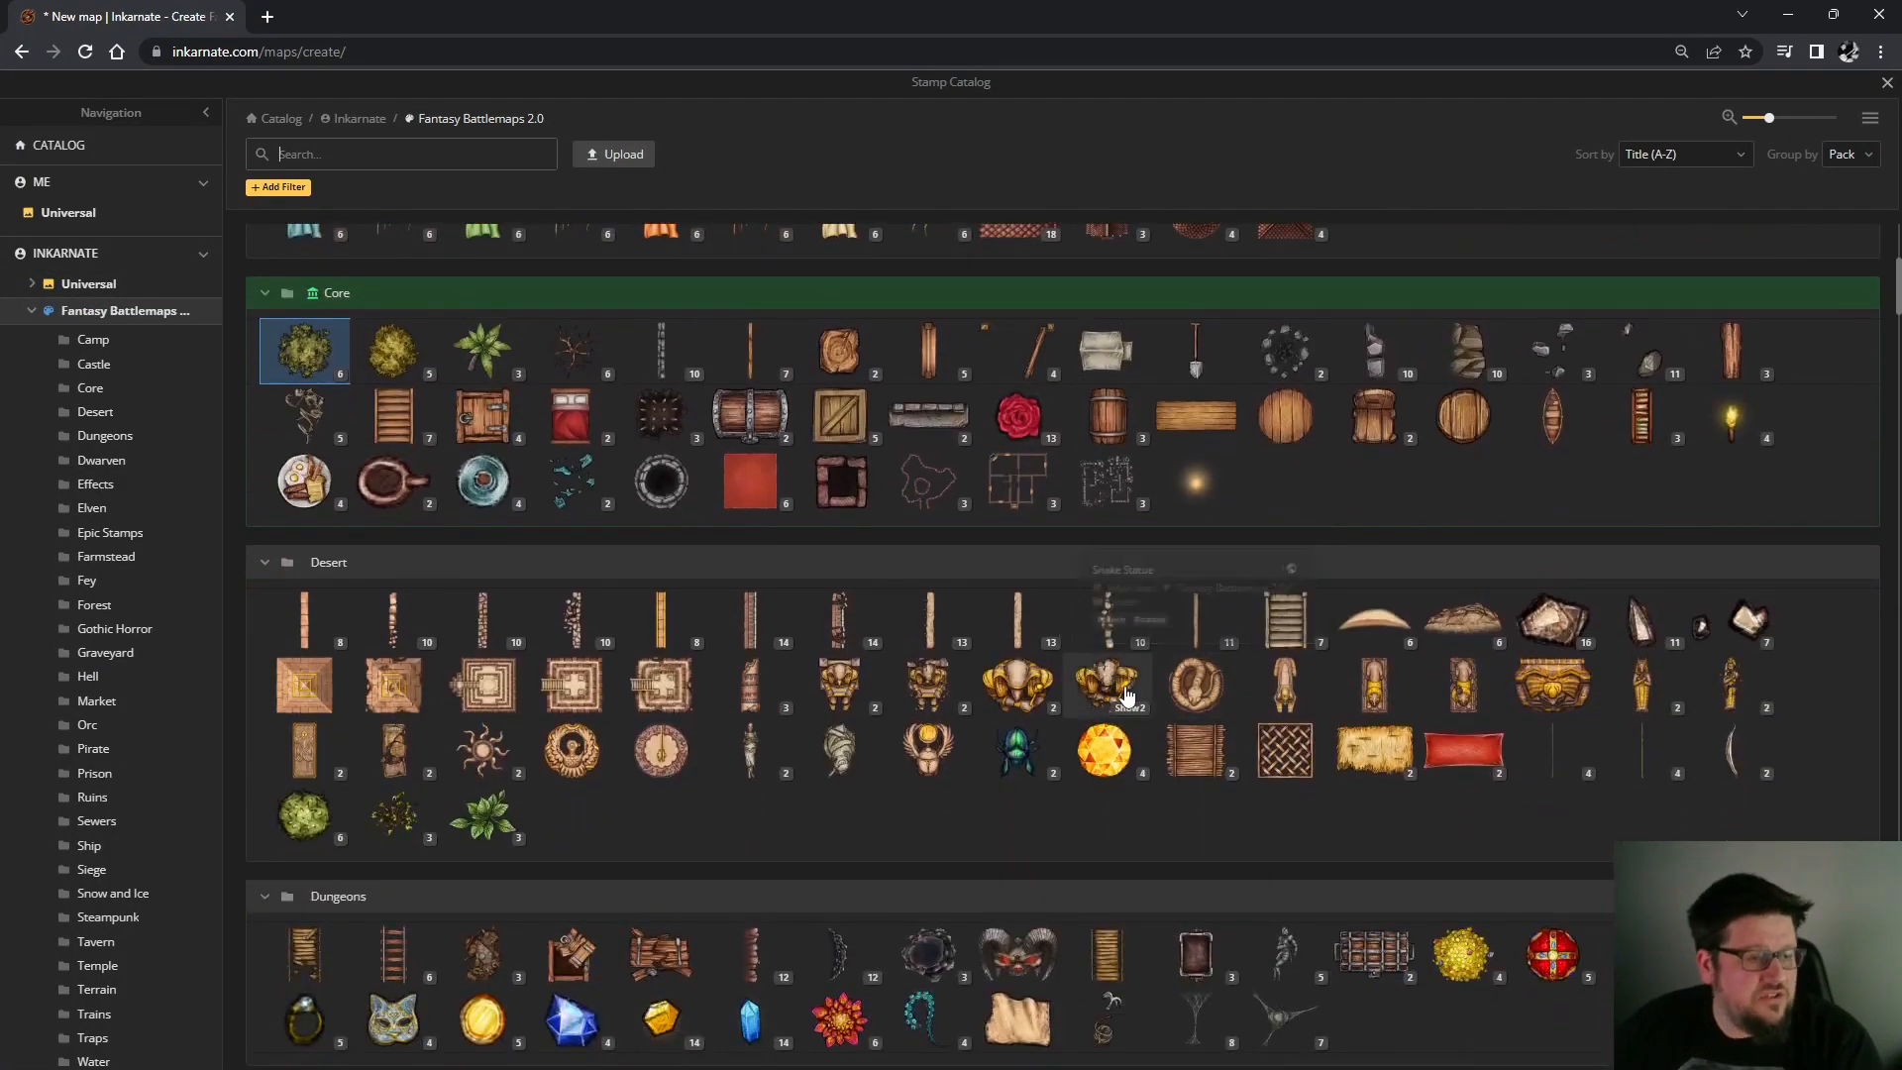
{"action": "scroll", "coordinate": [991, 673], "scroll_direction": "up", "scroll_amount": 2}
{"action": "left_click", "coordinate": [750, 613]}
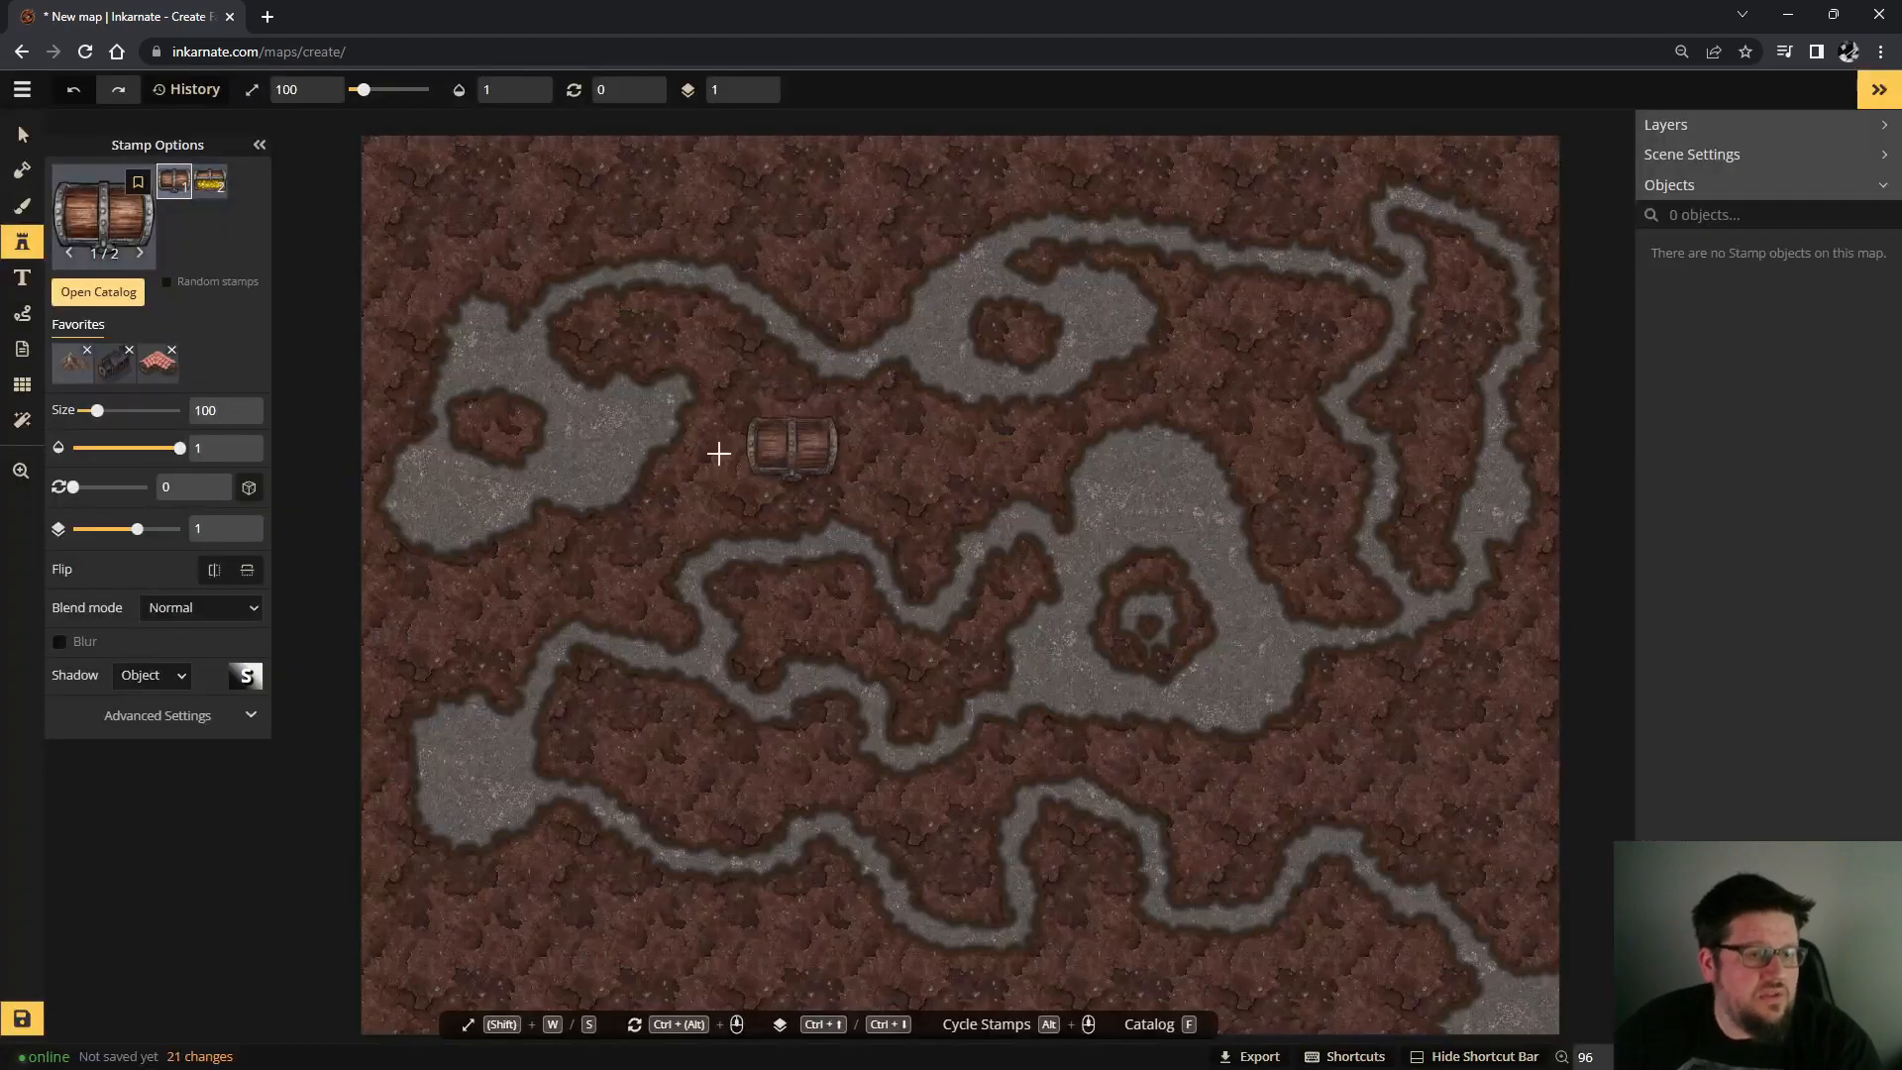
Place a treasure chest at size 30, rotation 75 and no shadow in the upper-left cavern's right-hand nook.
{"action": "scroll", "coordinate": [535, 416], "scroll_direction": "up", "scroll_amount": 6}
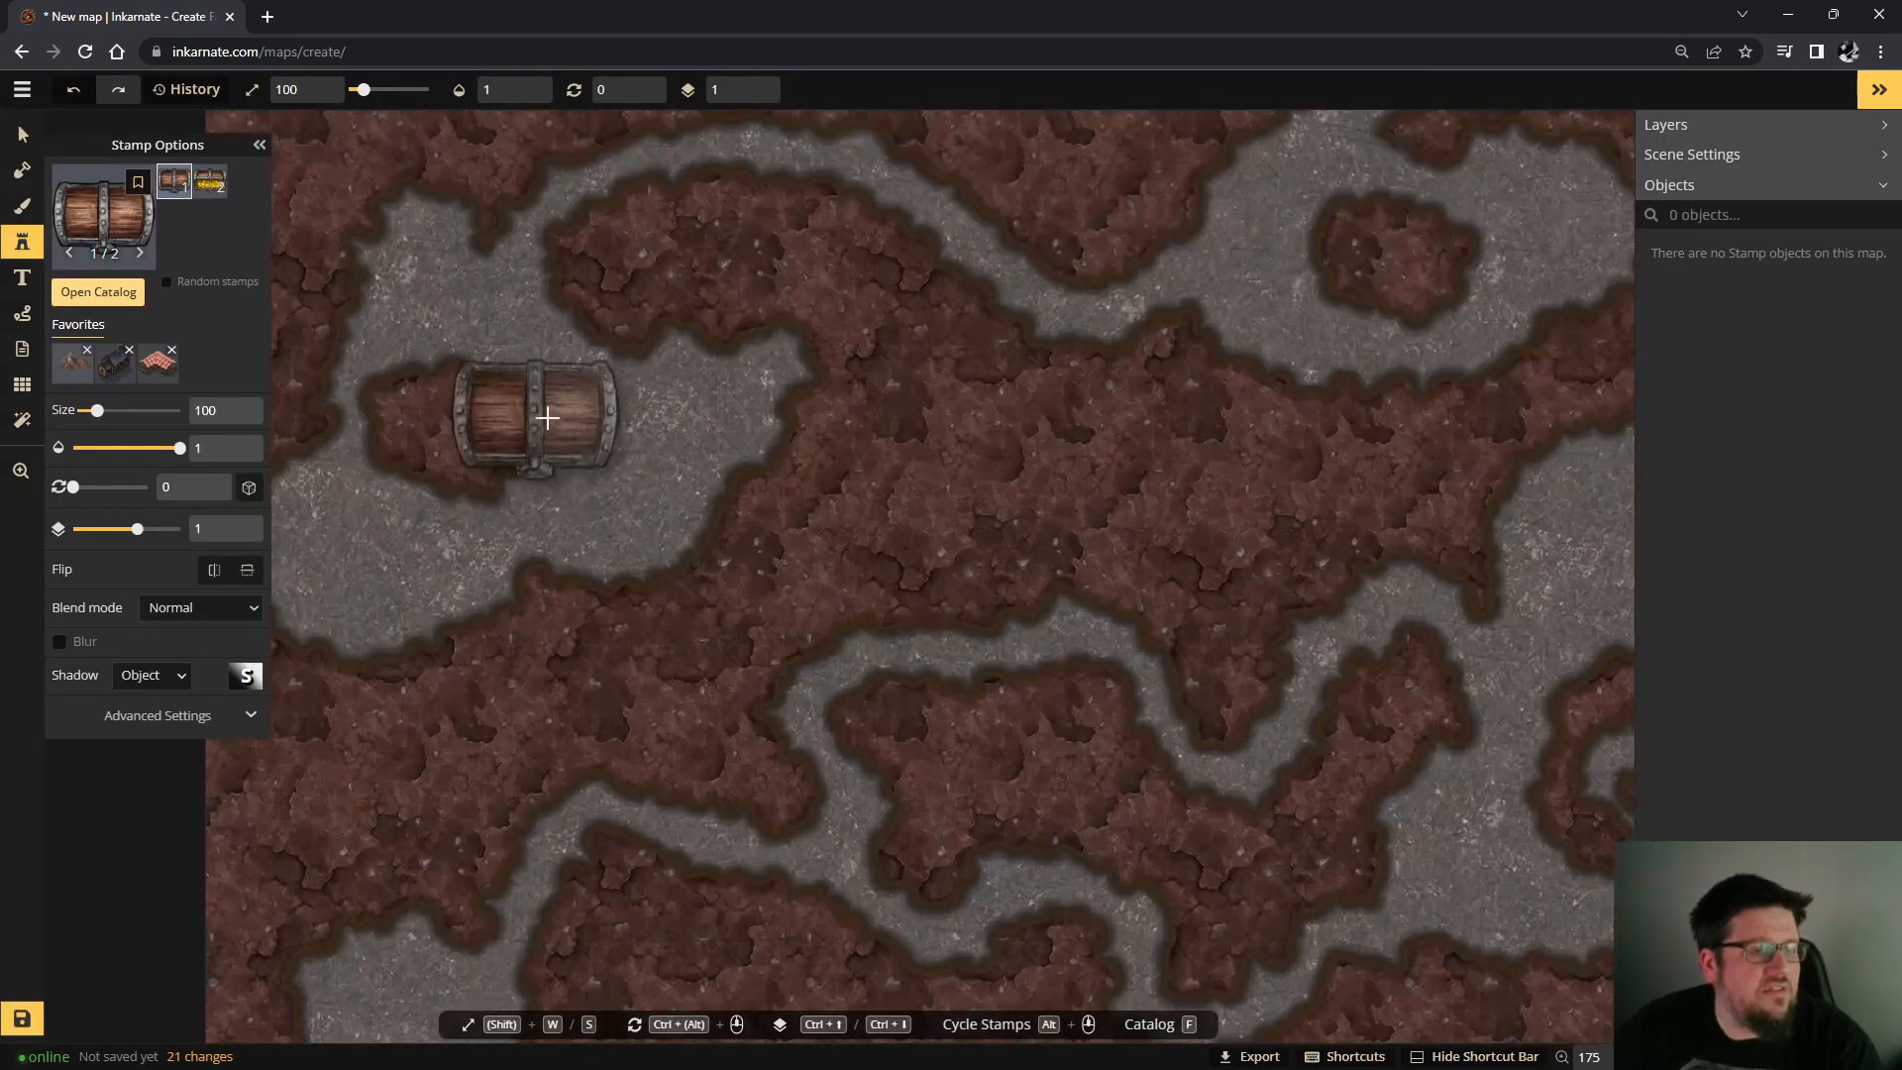
{"action": "key", "text": "s"}
{"action": "key", "text": "s"}
{"action": "key", "text": "s"}
{"action": "key", "text": "s"}
{"action": "key", "text": "s"}
{"action": "key", "text": "s"}
{"action": "key", "text": "s"}
{"action": "scroll", "coordinate": [753, 385], "scroll_direction": "up", "scroll_amount": 2}
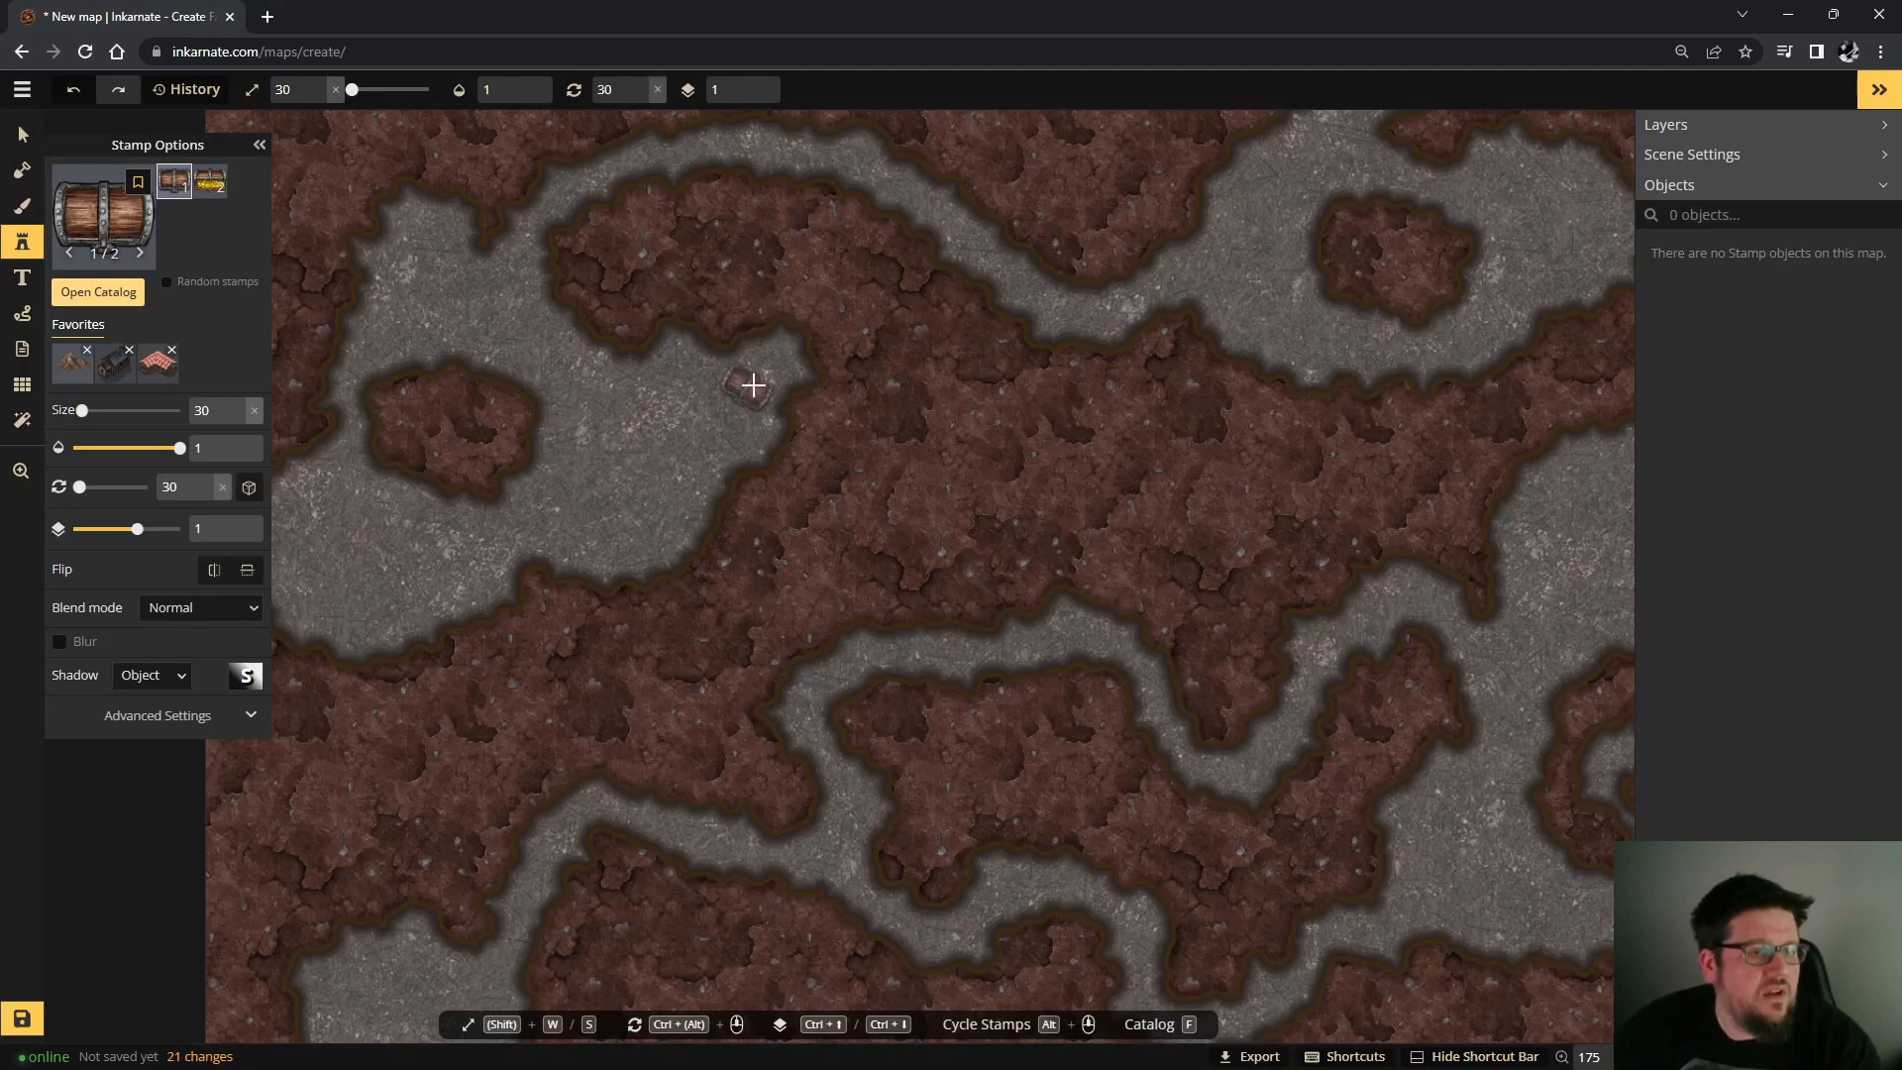
{"action": "scroll", "coordinate": [755, 382], "scroll_direction": "up", "scroll_amount": 2}
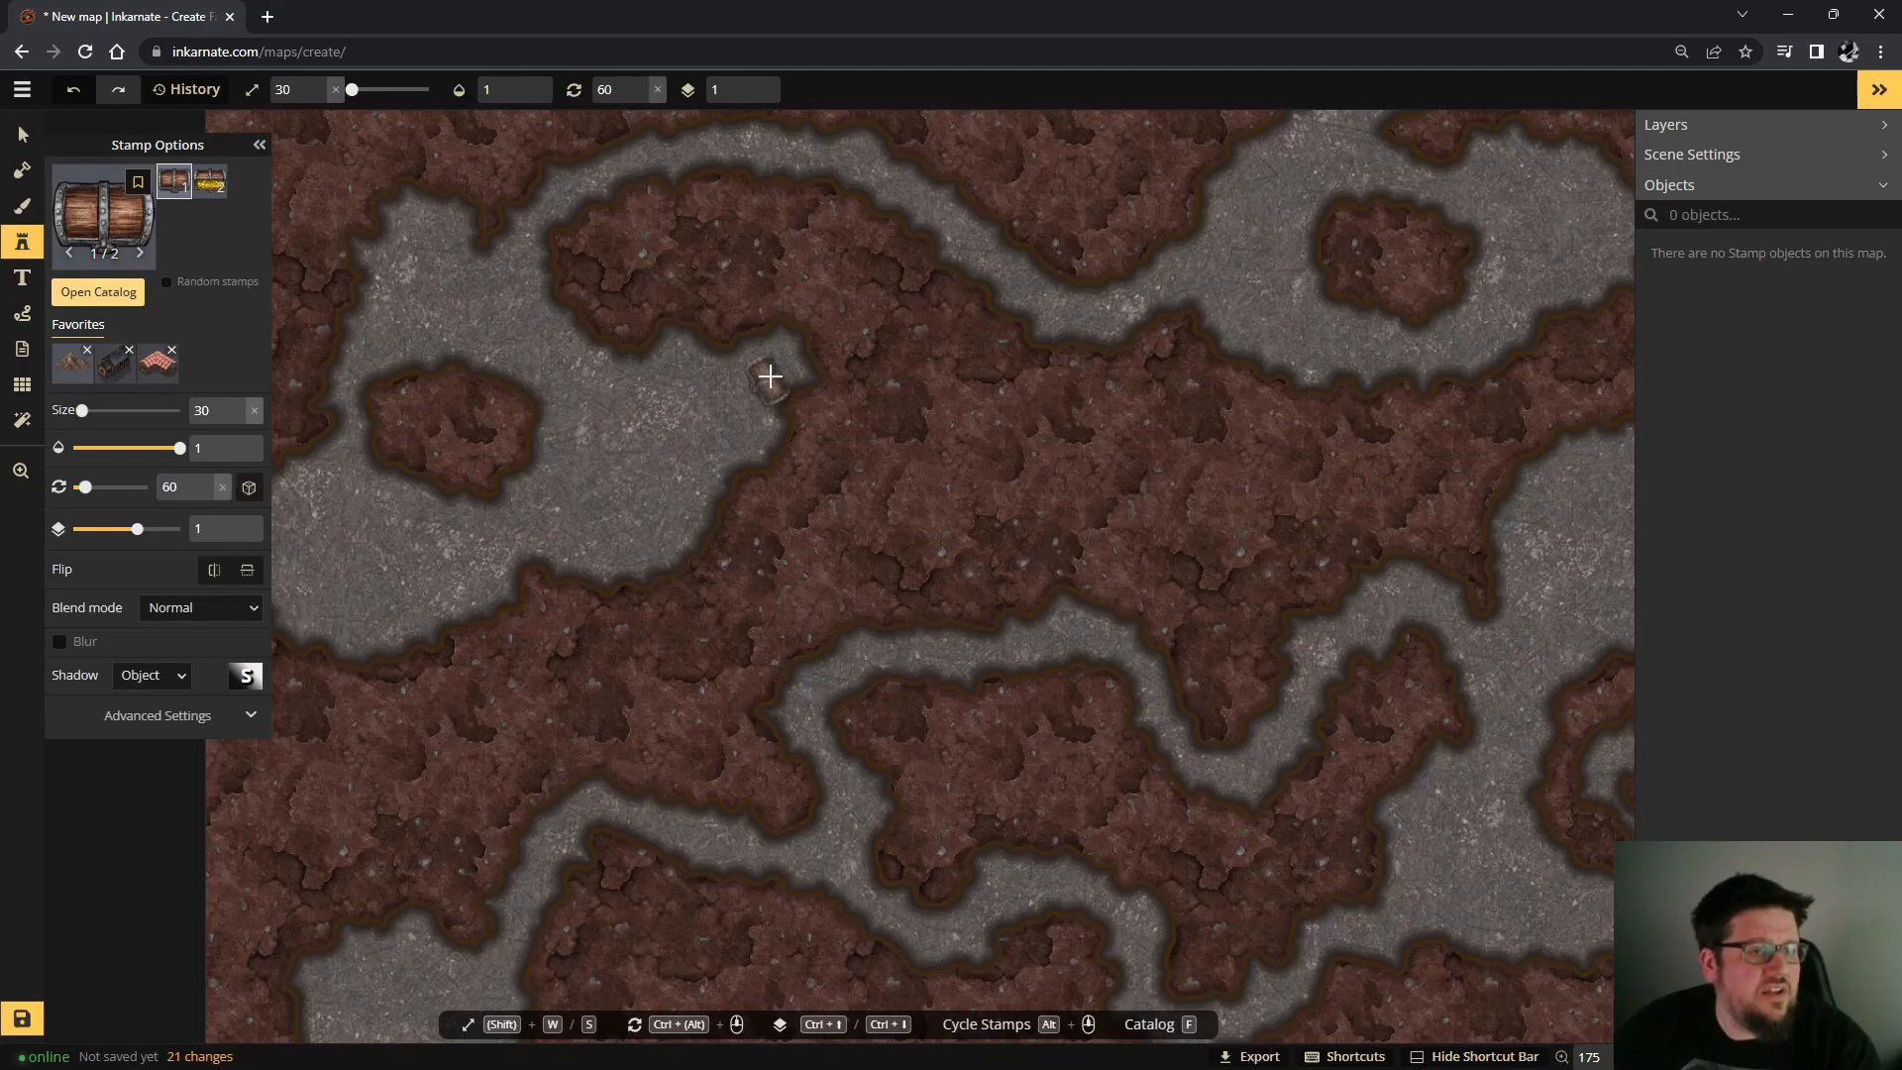
{"action": "left_click", "coordinate": [170, 679]}
{"action": "left_click", "coordinate": [158, 702]}
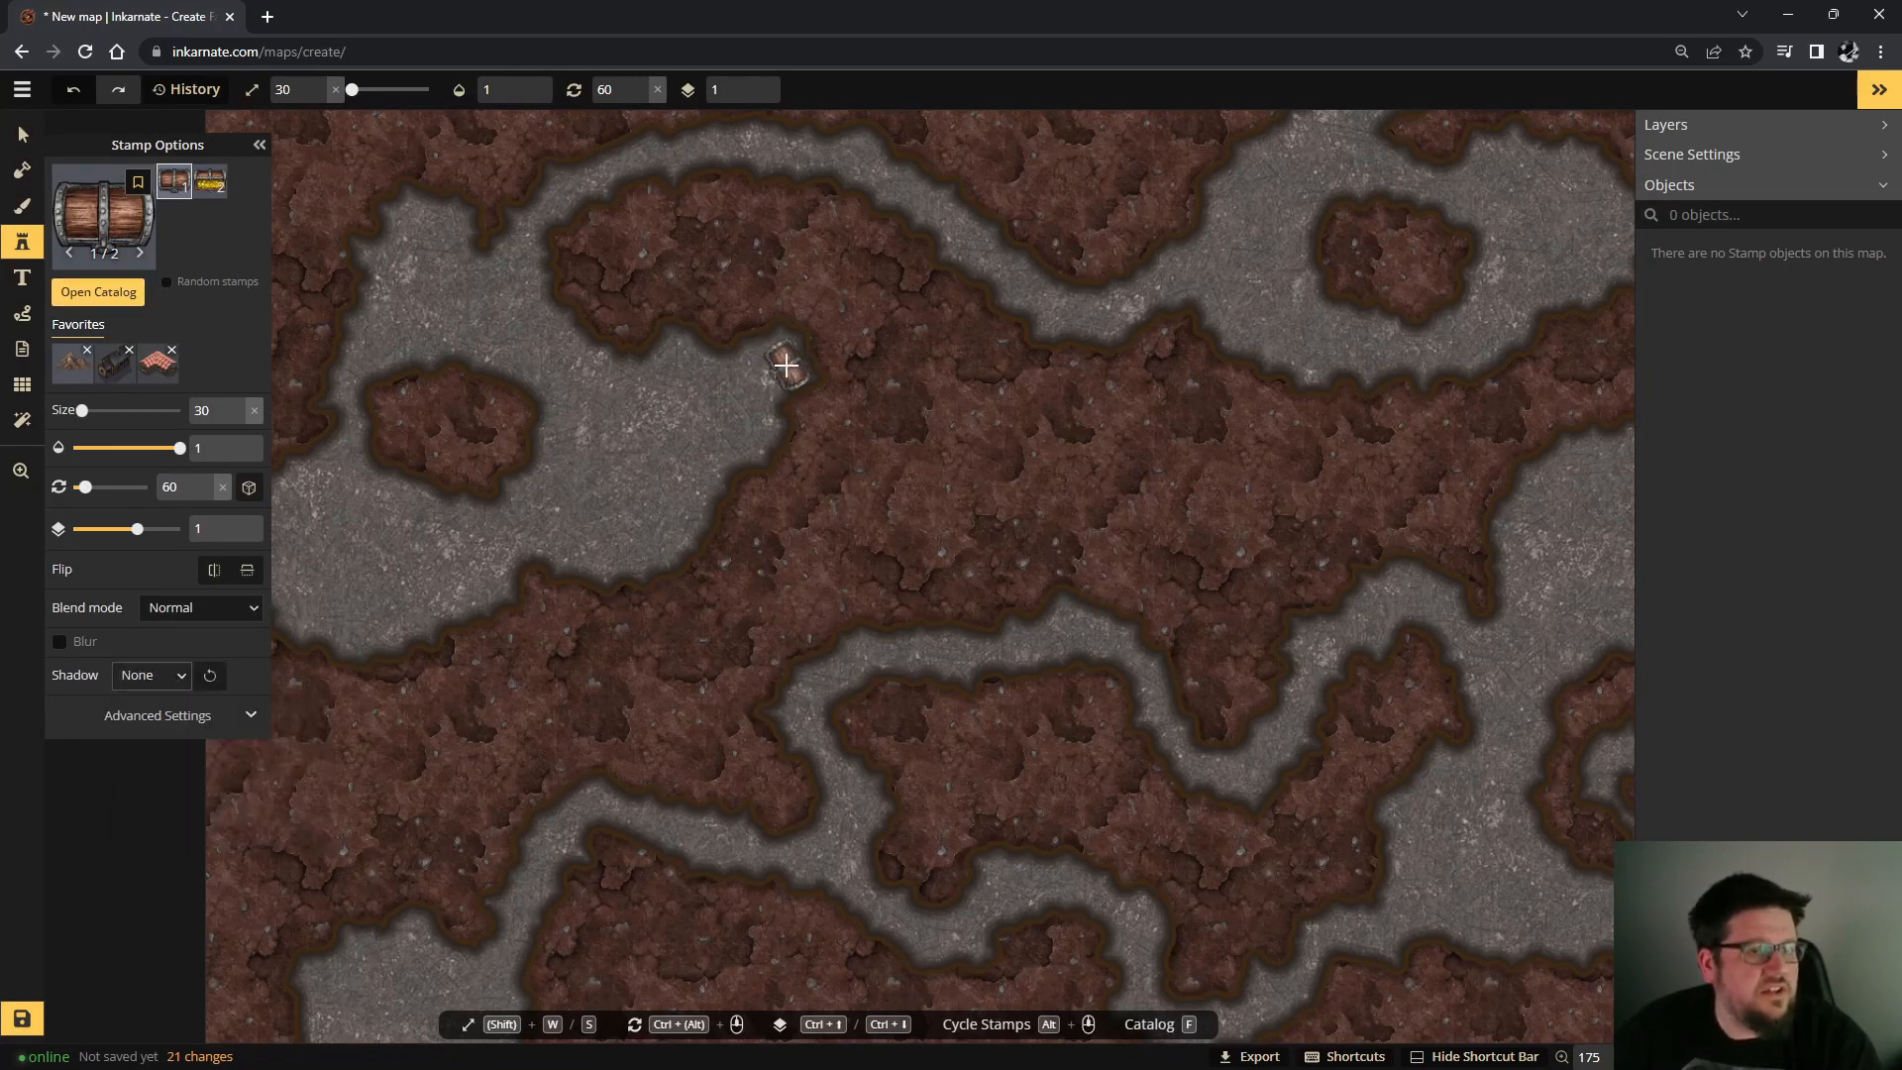
{"action": "scroll", "coordinate": [786, 366], "scroll_direction": "up", "scroll_amount": 1}
{"action": "left_click", "coordinate": [781, 364]}
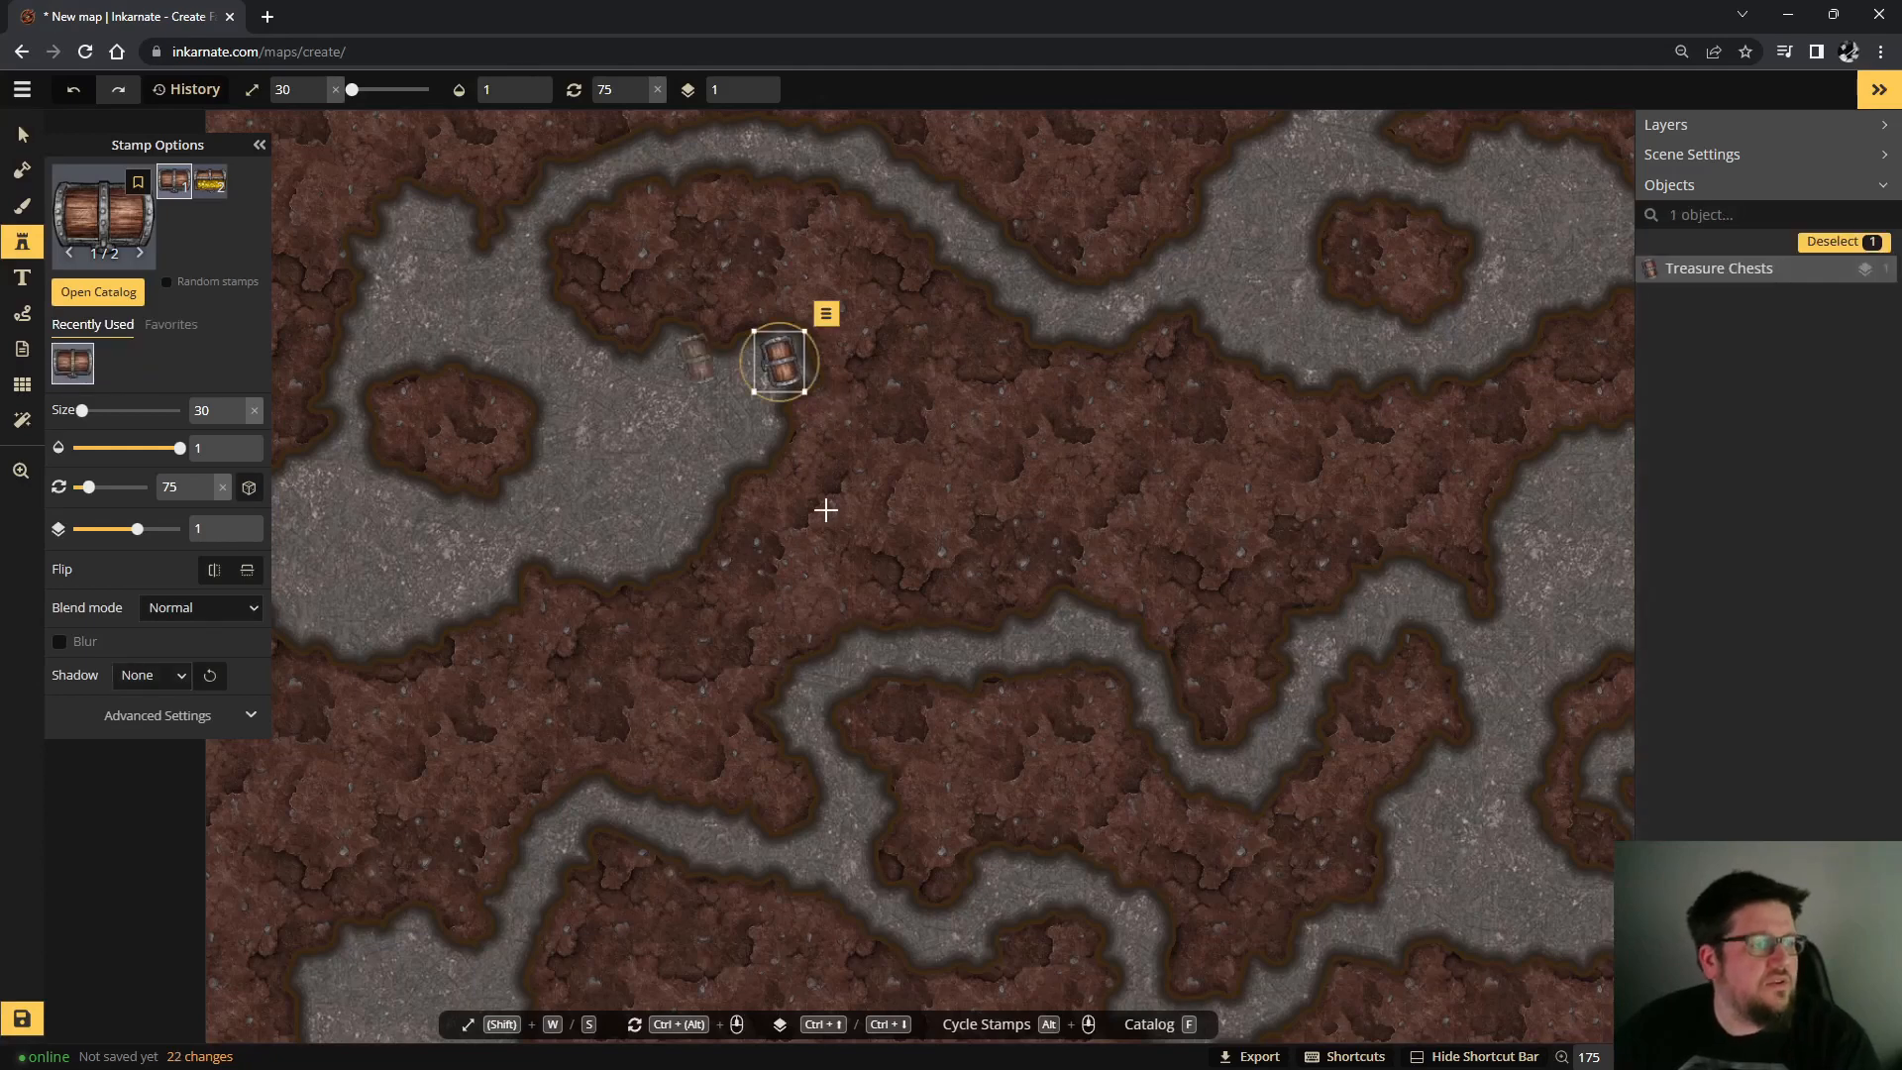
Place a second treasure chest at size 20 and rotation 30 in the hollow inside the central cavern's rock island.
{"action": "key", "text": "space"}
{"action": "left_click_drag", "start_coordinate": [1050, 683], "coordinate": [573, 483]}
{"action": "scroll", "coordinate": [1149, 570], "scroll_direction": "up", "scroll_amount": 5}
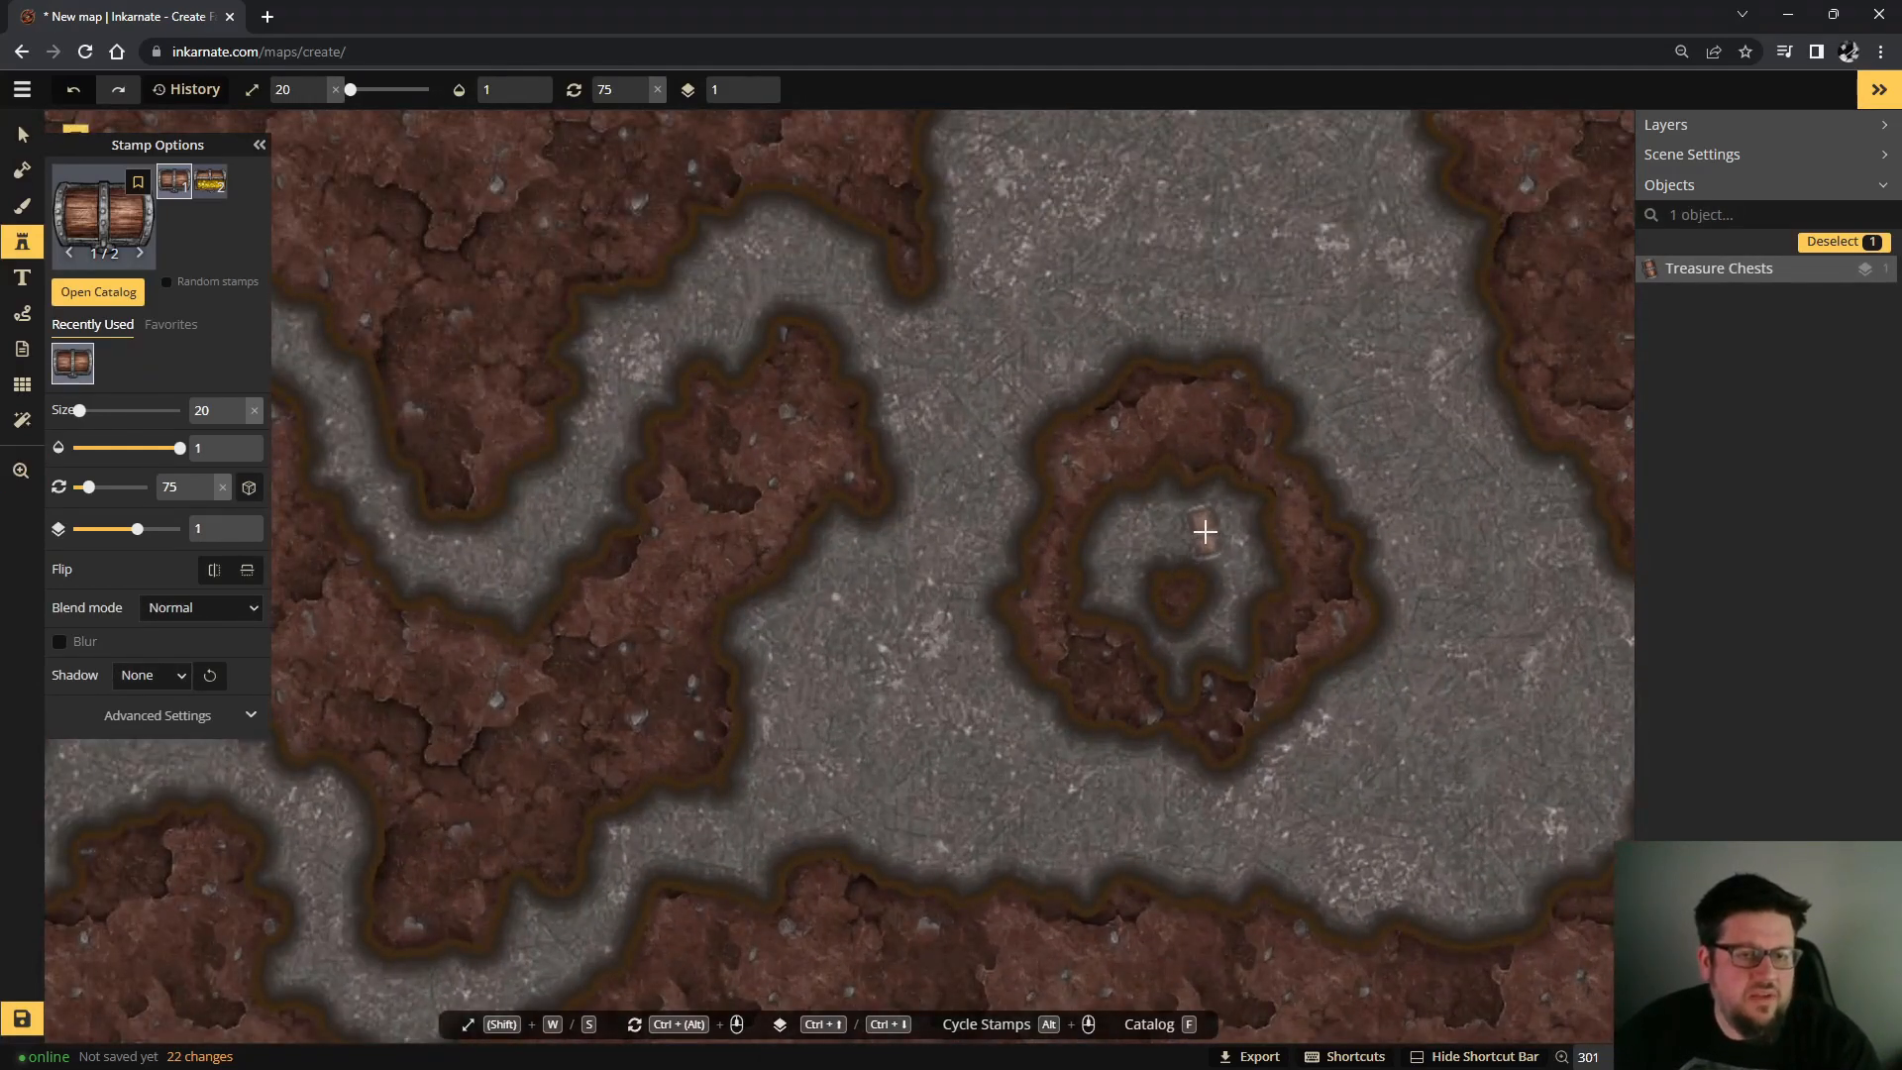
{"action": "scroll", "coordinate": [1209, 528], "scroll_direction": "down", "scroll_amount": 3}
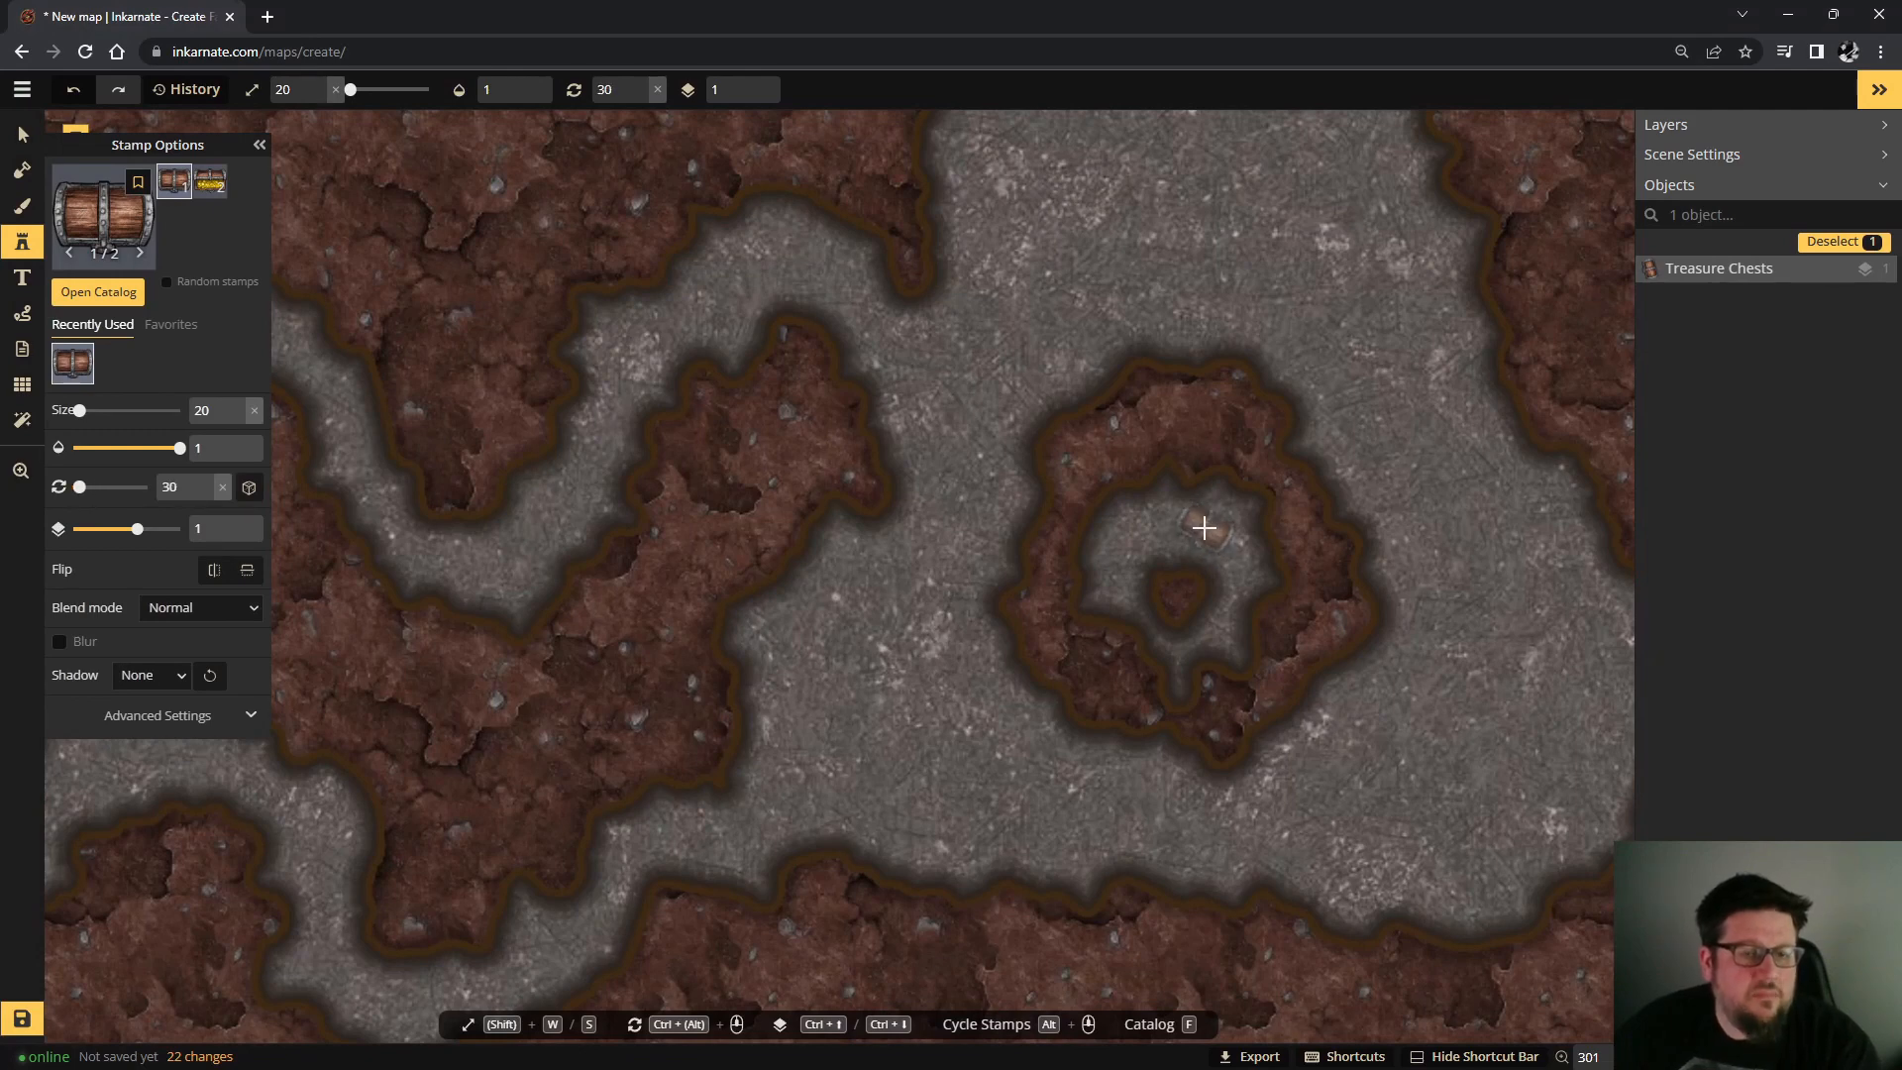
{"action": "left_click", "coordinate": [1216, 517]}
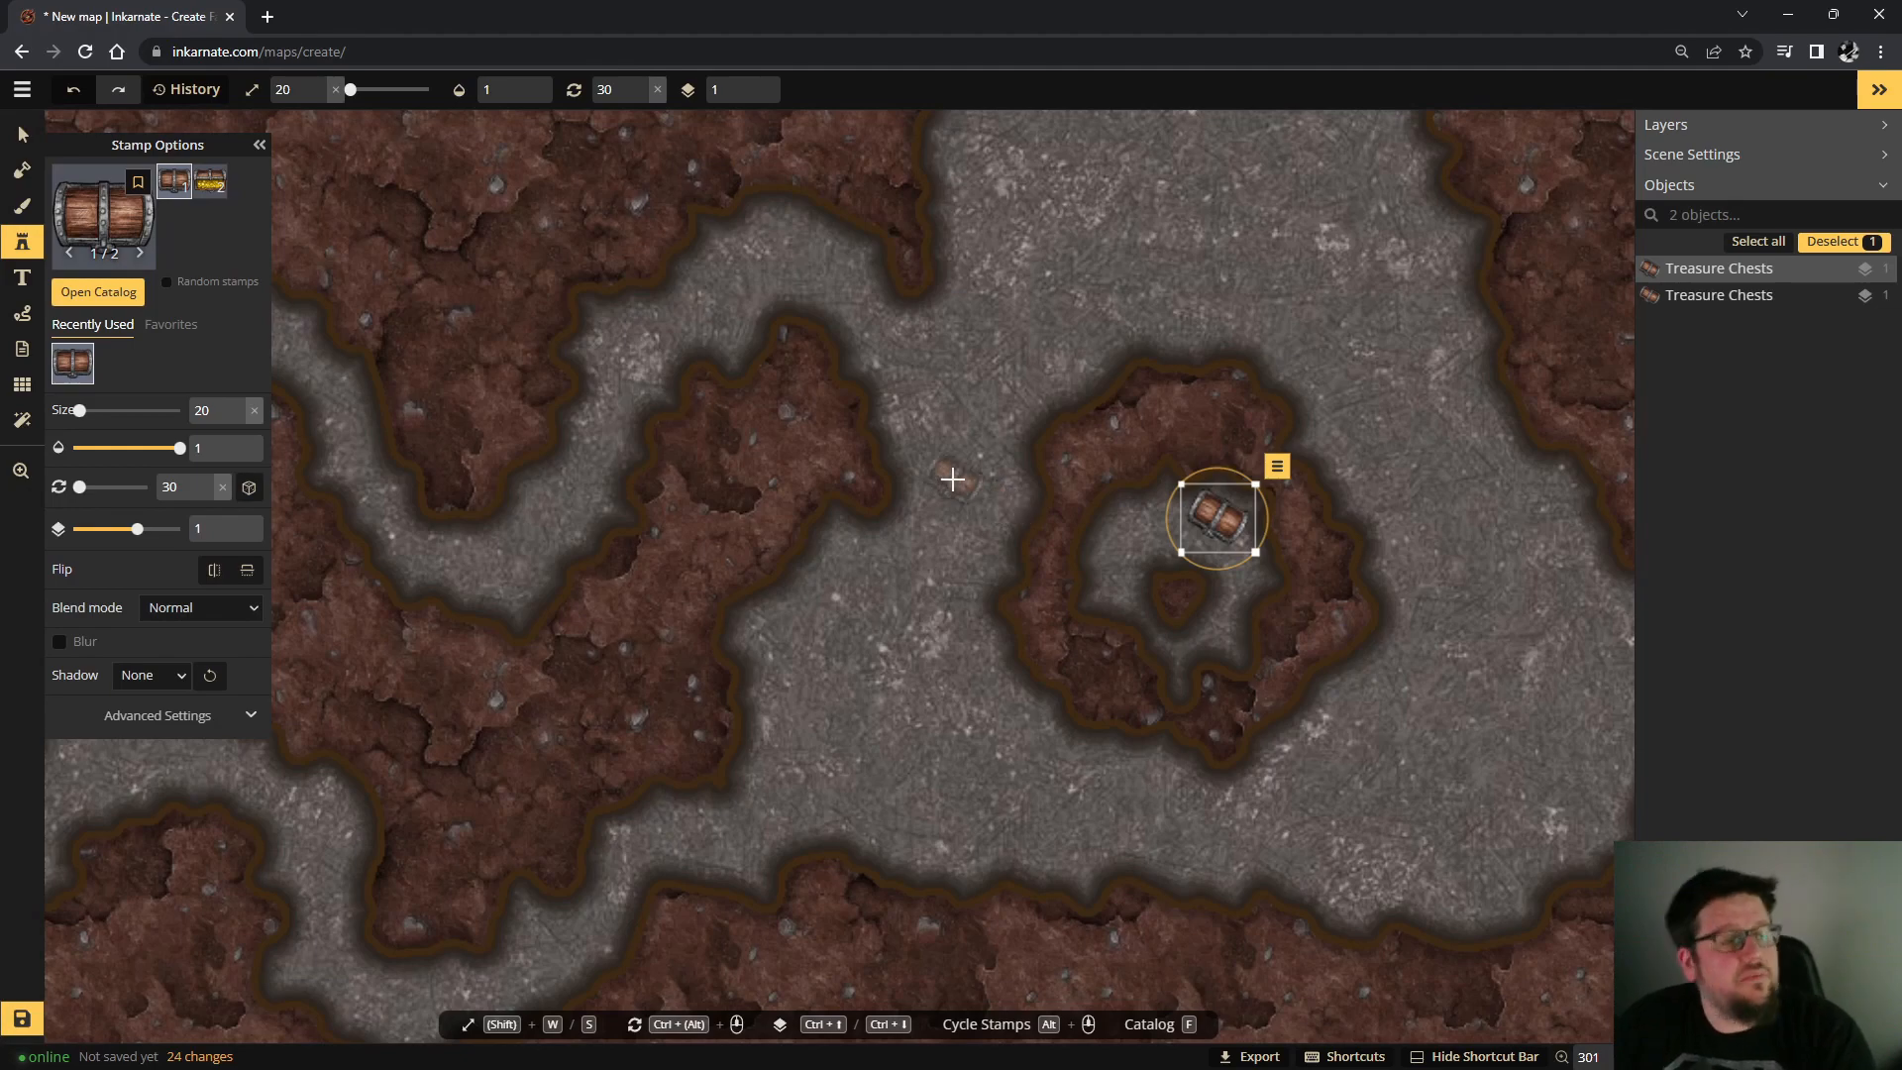
Place four randomly varied Crates stamps at size 20 along the upper-left cavern's right-hand walls near the chest.
{"action": "left_click", "coordinate": [98, 291]}
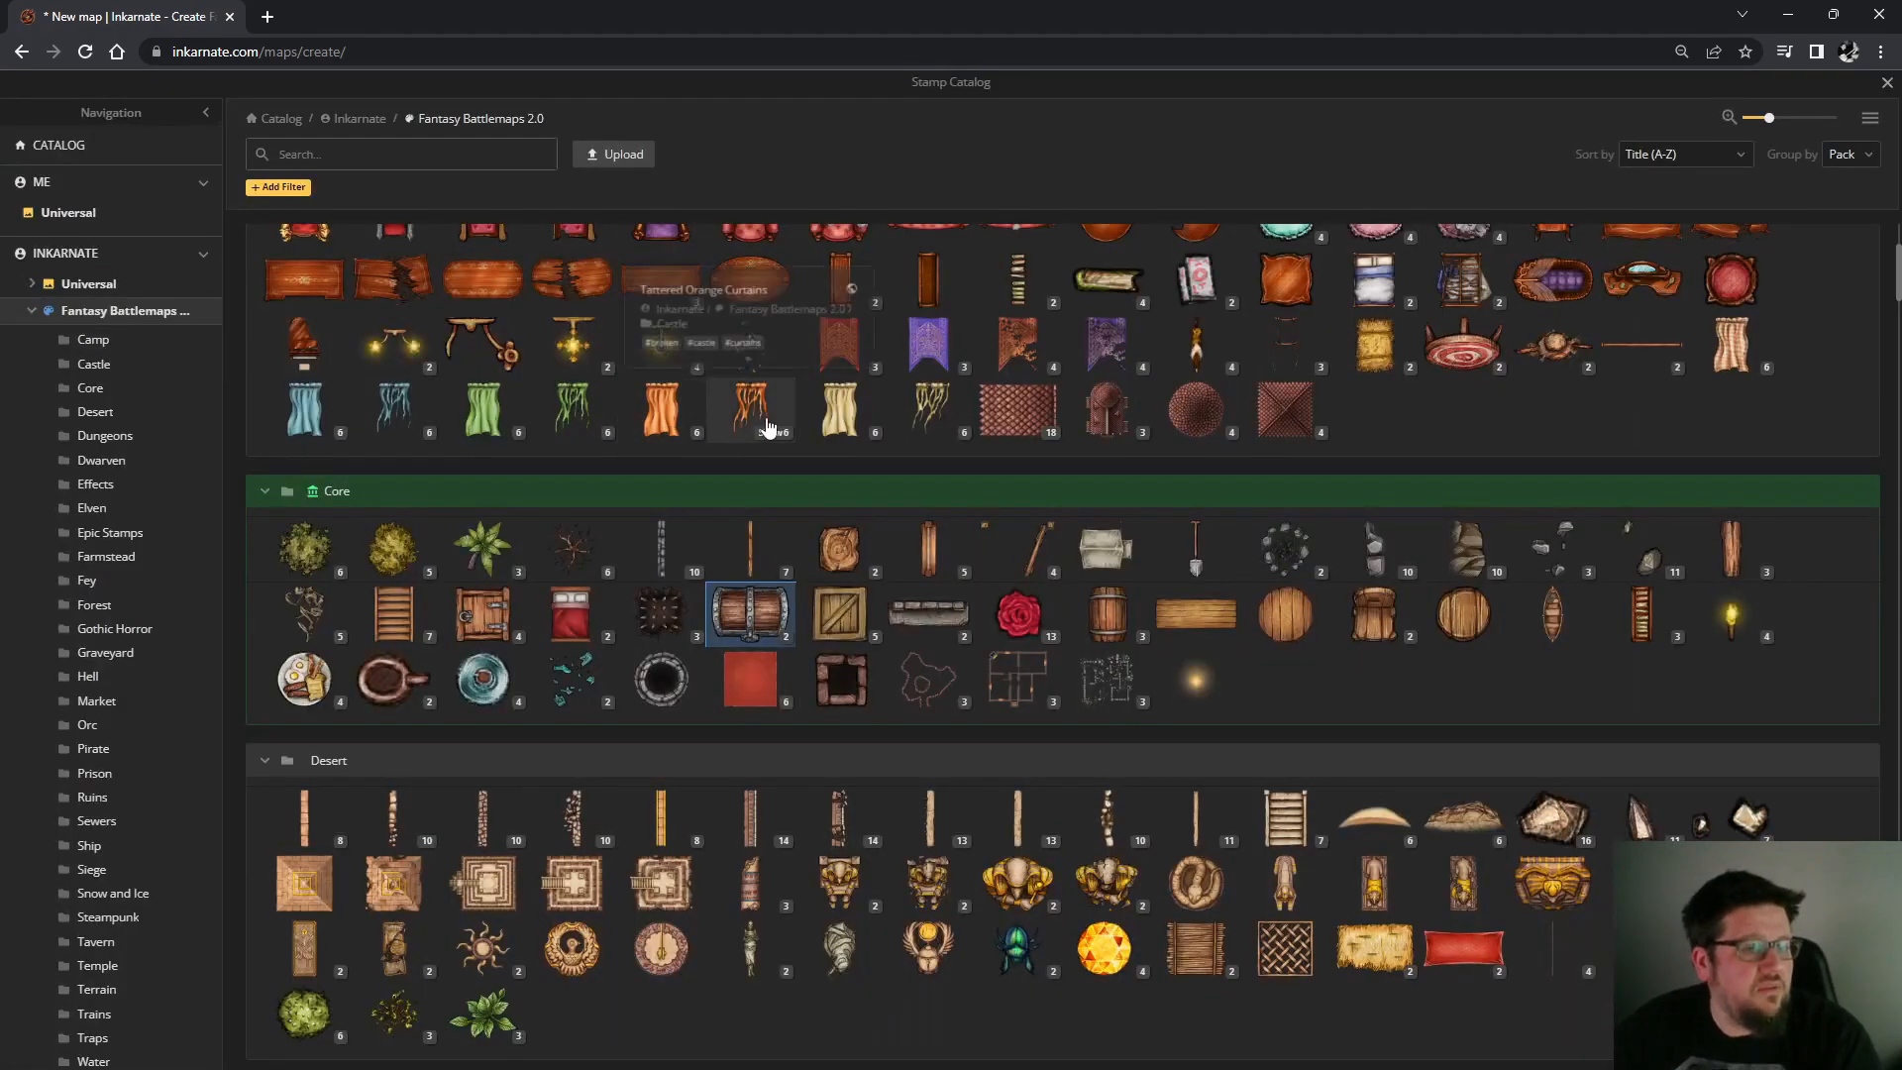
{"action": "left_click", "coordinate": [838, 618]}
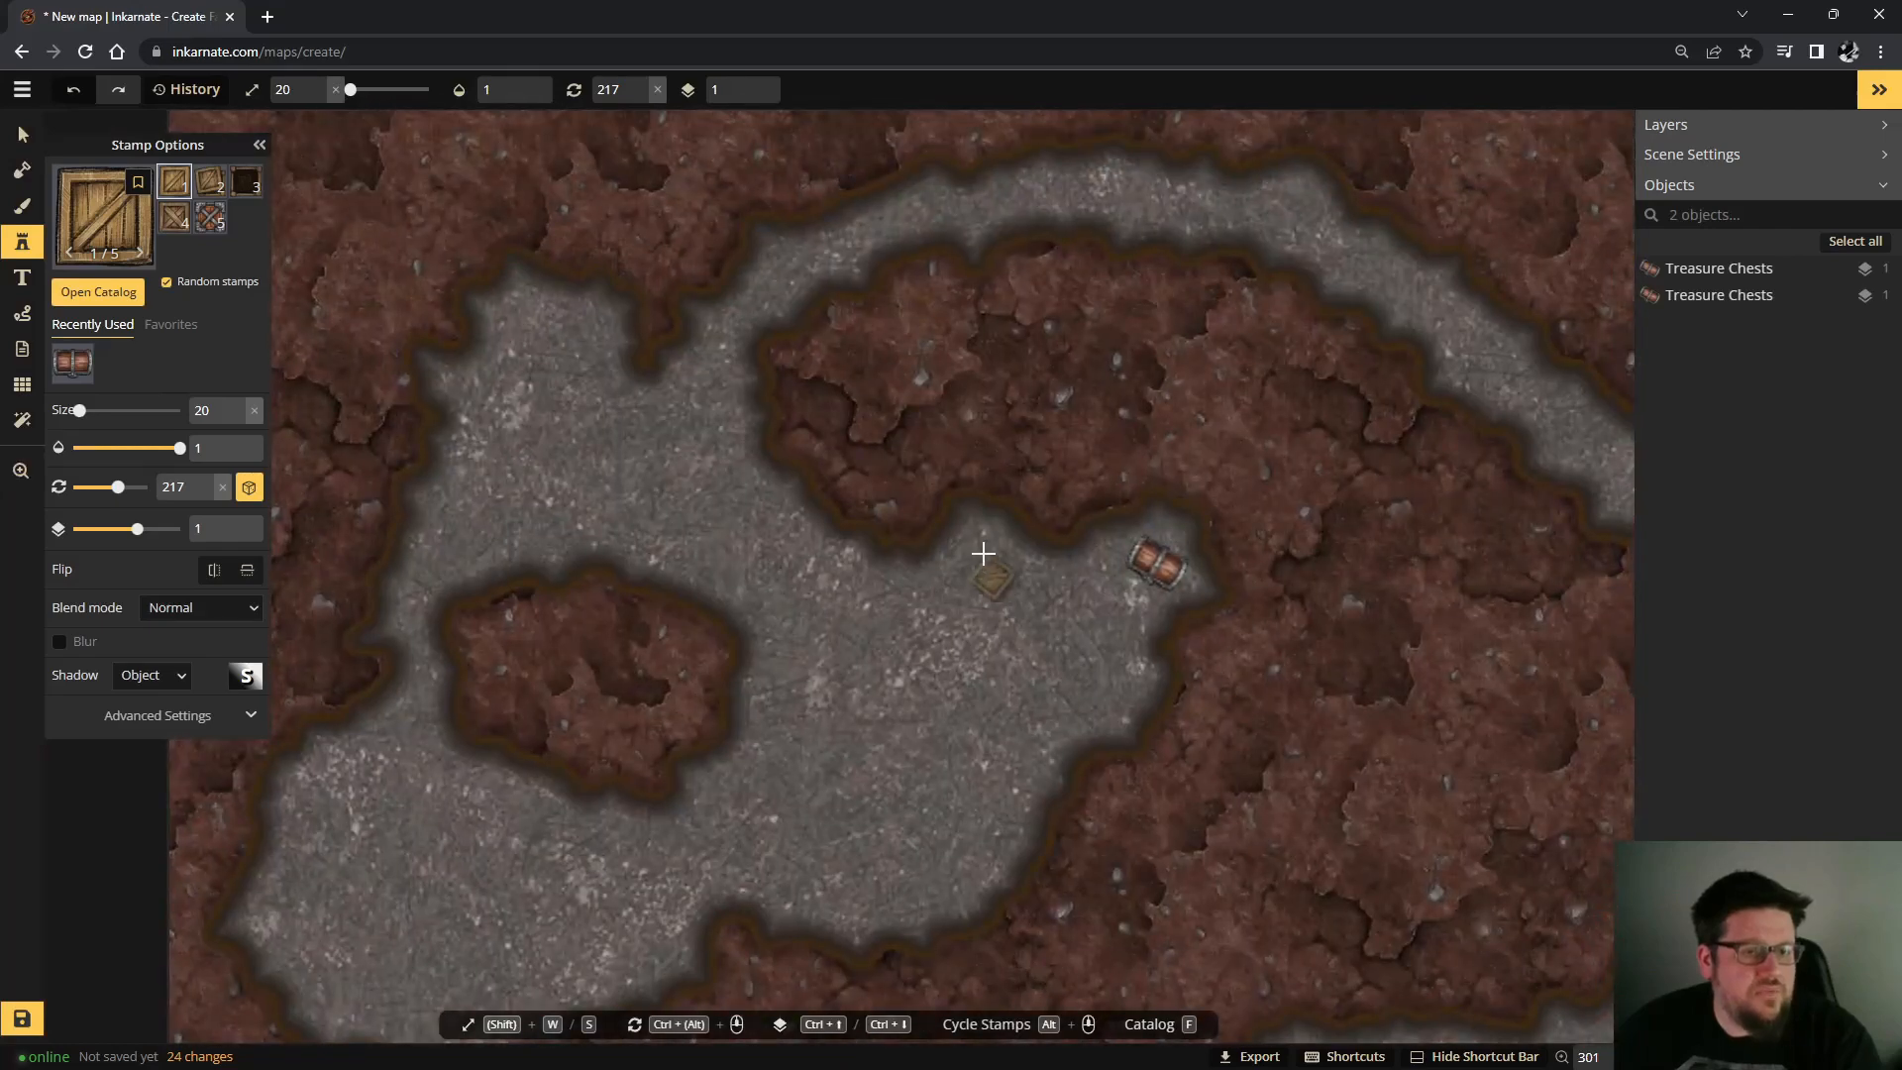
{"action": "left_click", "coordinate": [985, 552]}
{"action": "left_click", "coordinate": [1074, 572]}
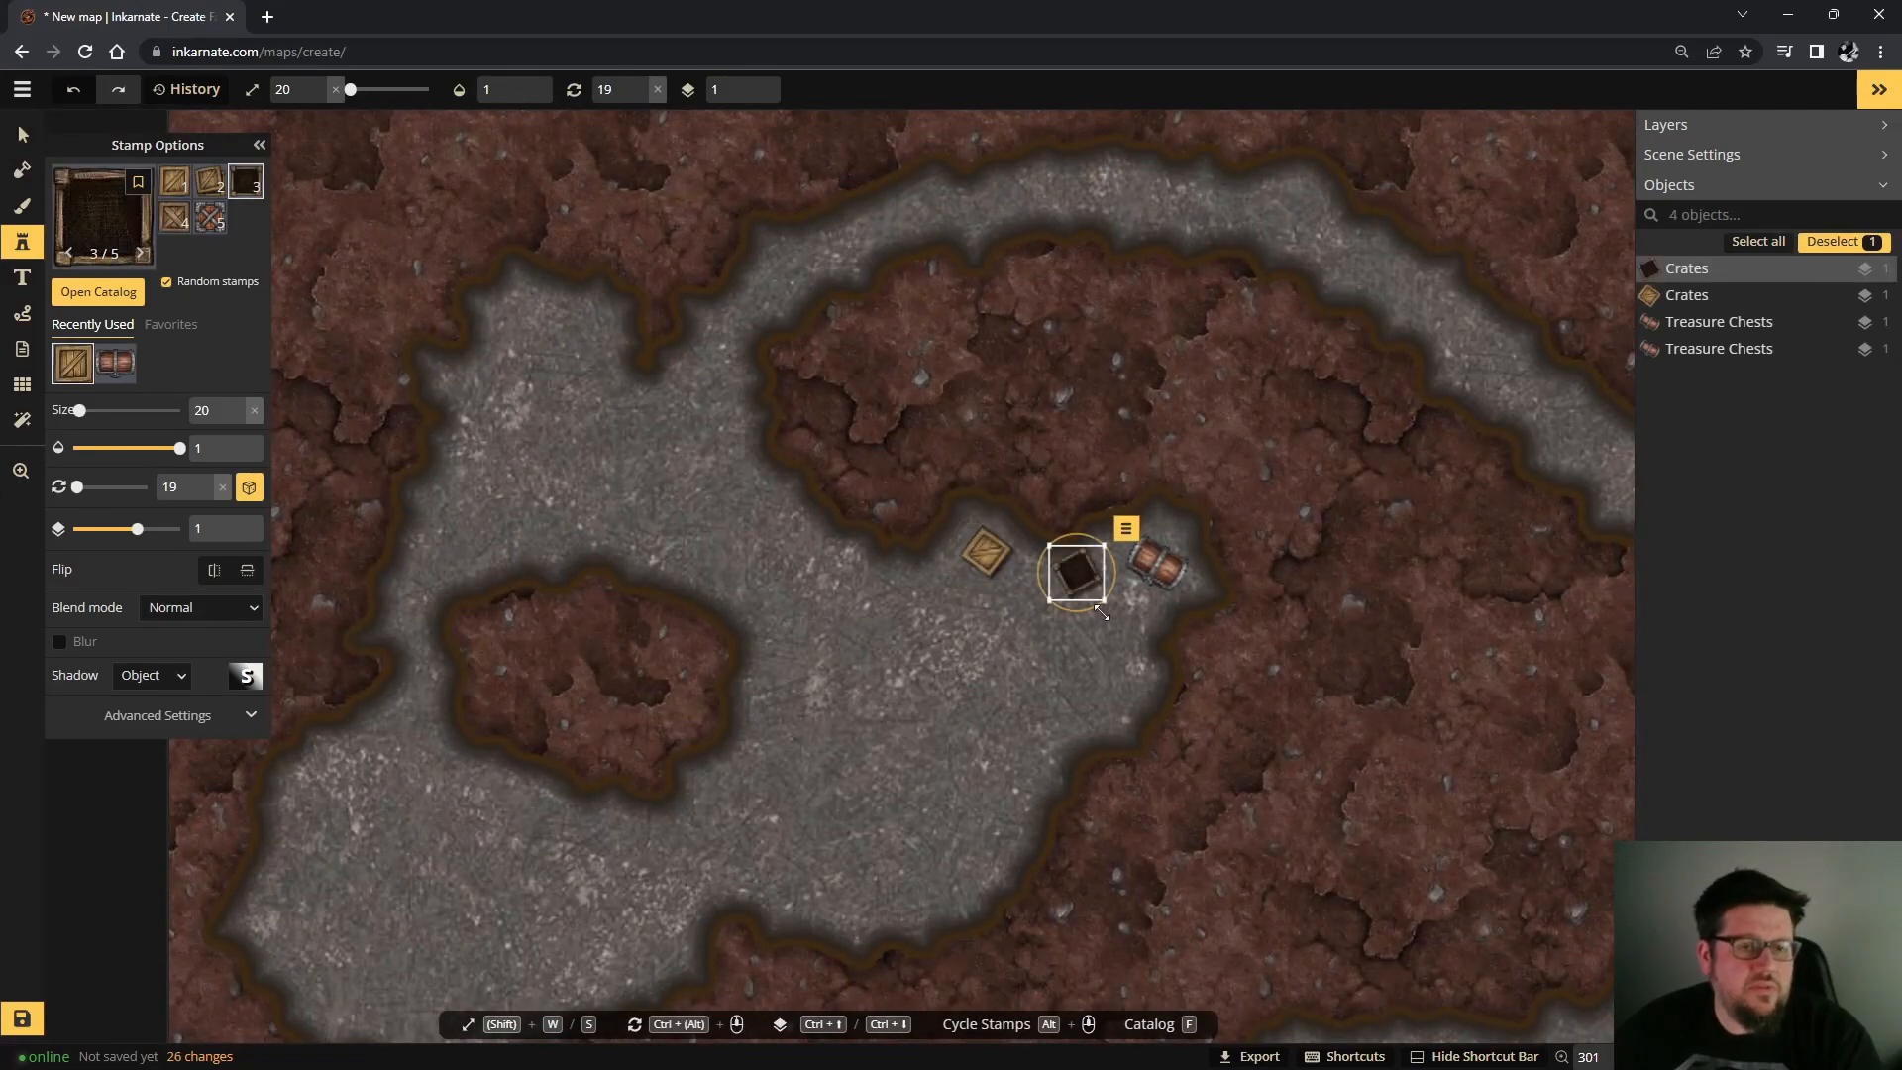
{"action": "left_click", "coordinate": [1129, 677]}
{"action": "left_click", "coordinate": [1035, 752]}
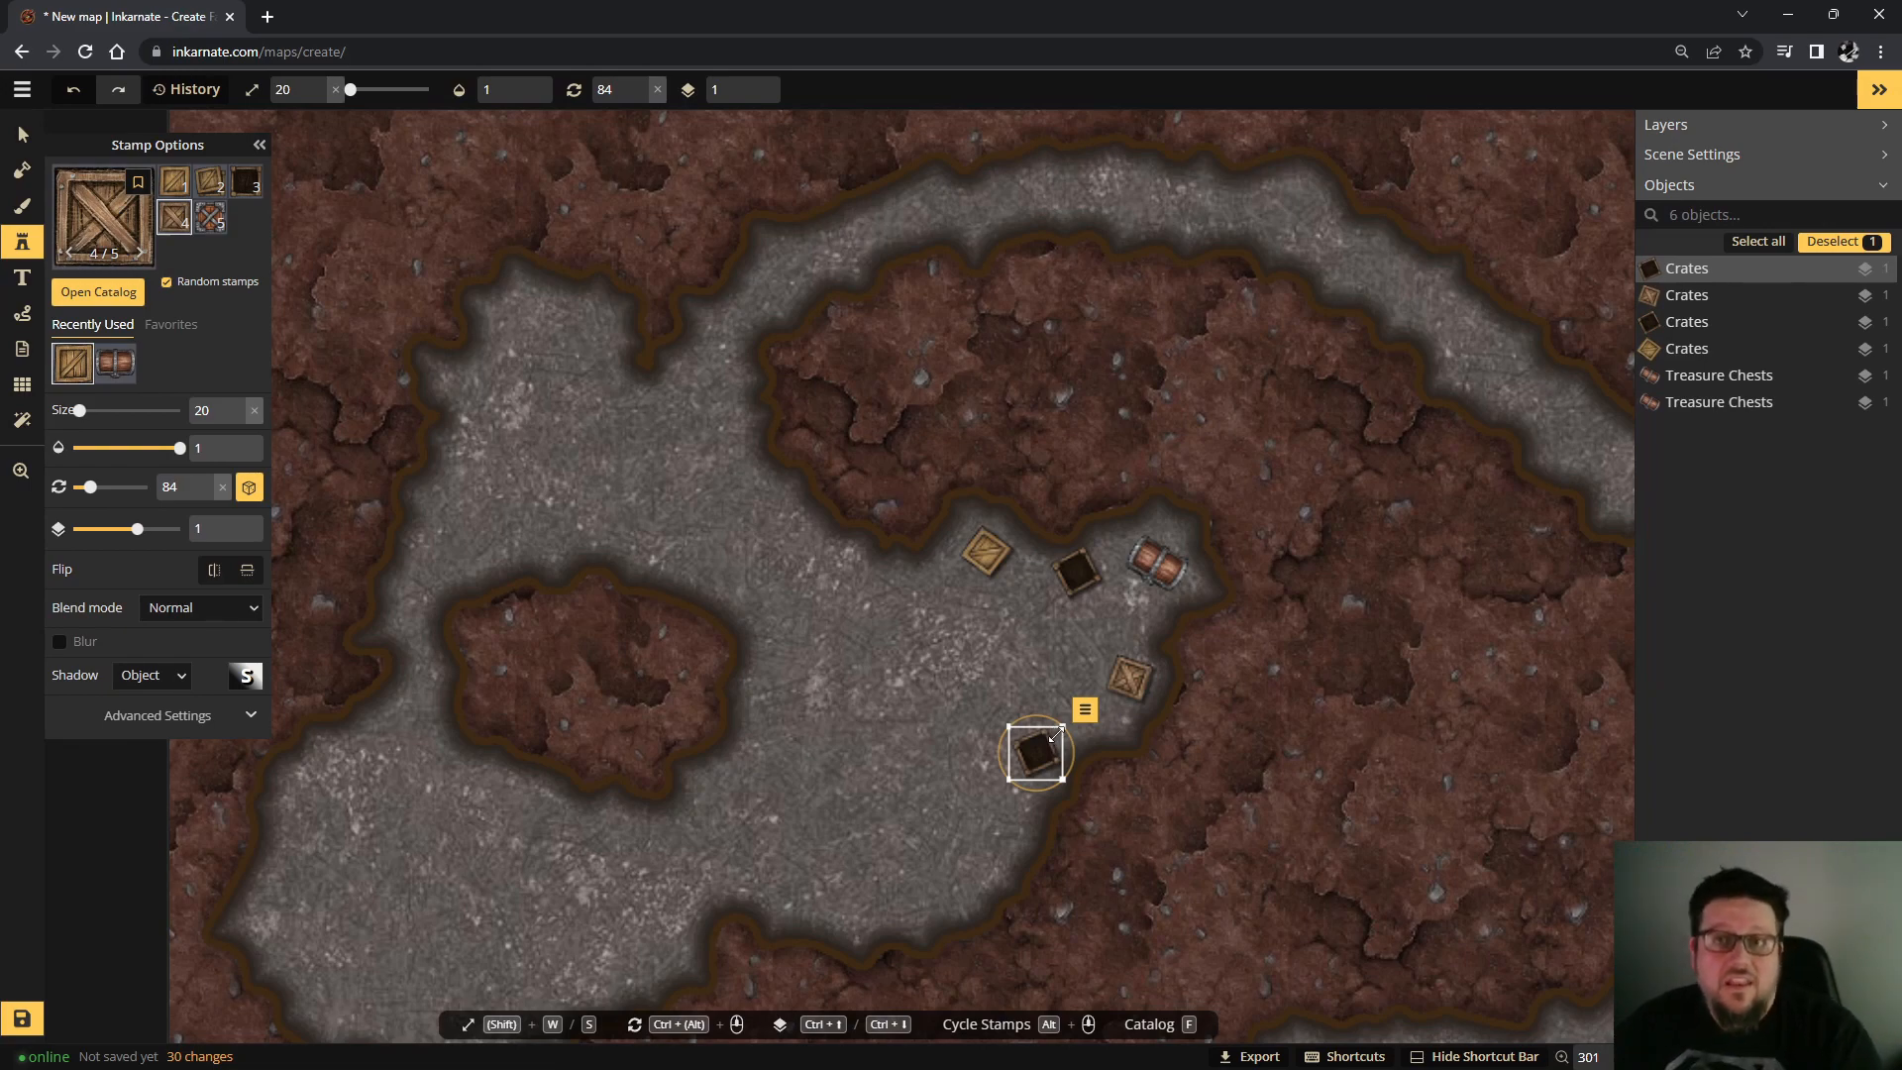
Place a Broken Royal Beds stamp at size 20, rotation 210 and no shadow in the upper-left cavern's lower-left lobe.
{"action": "left_click", "coordinate": [113, 306]}
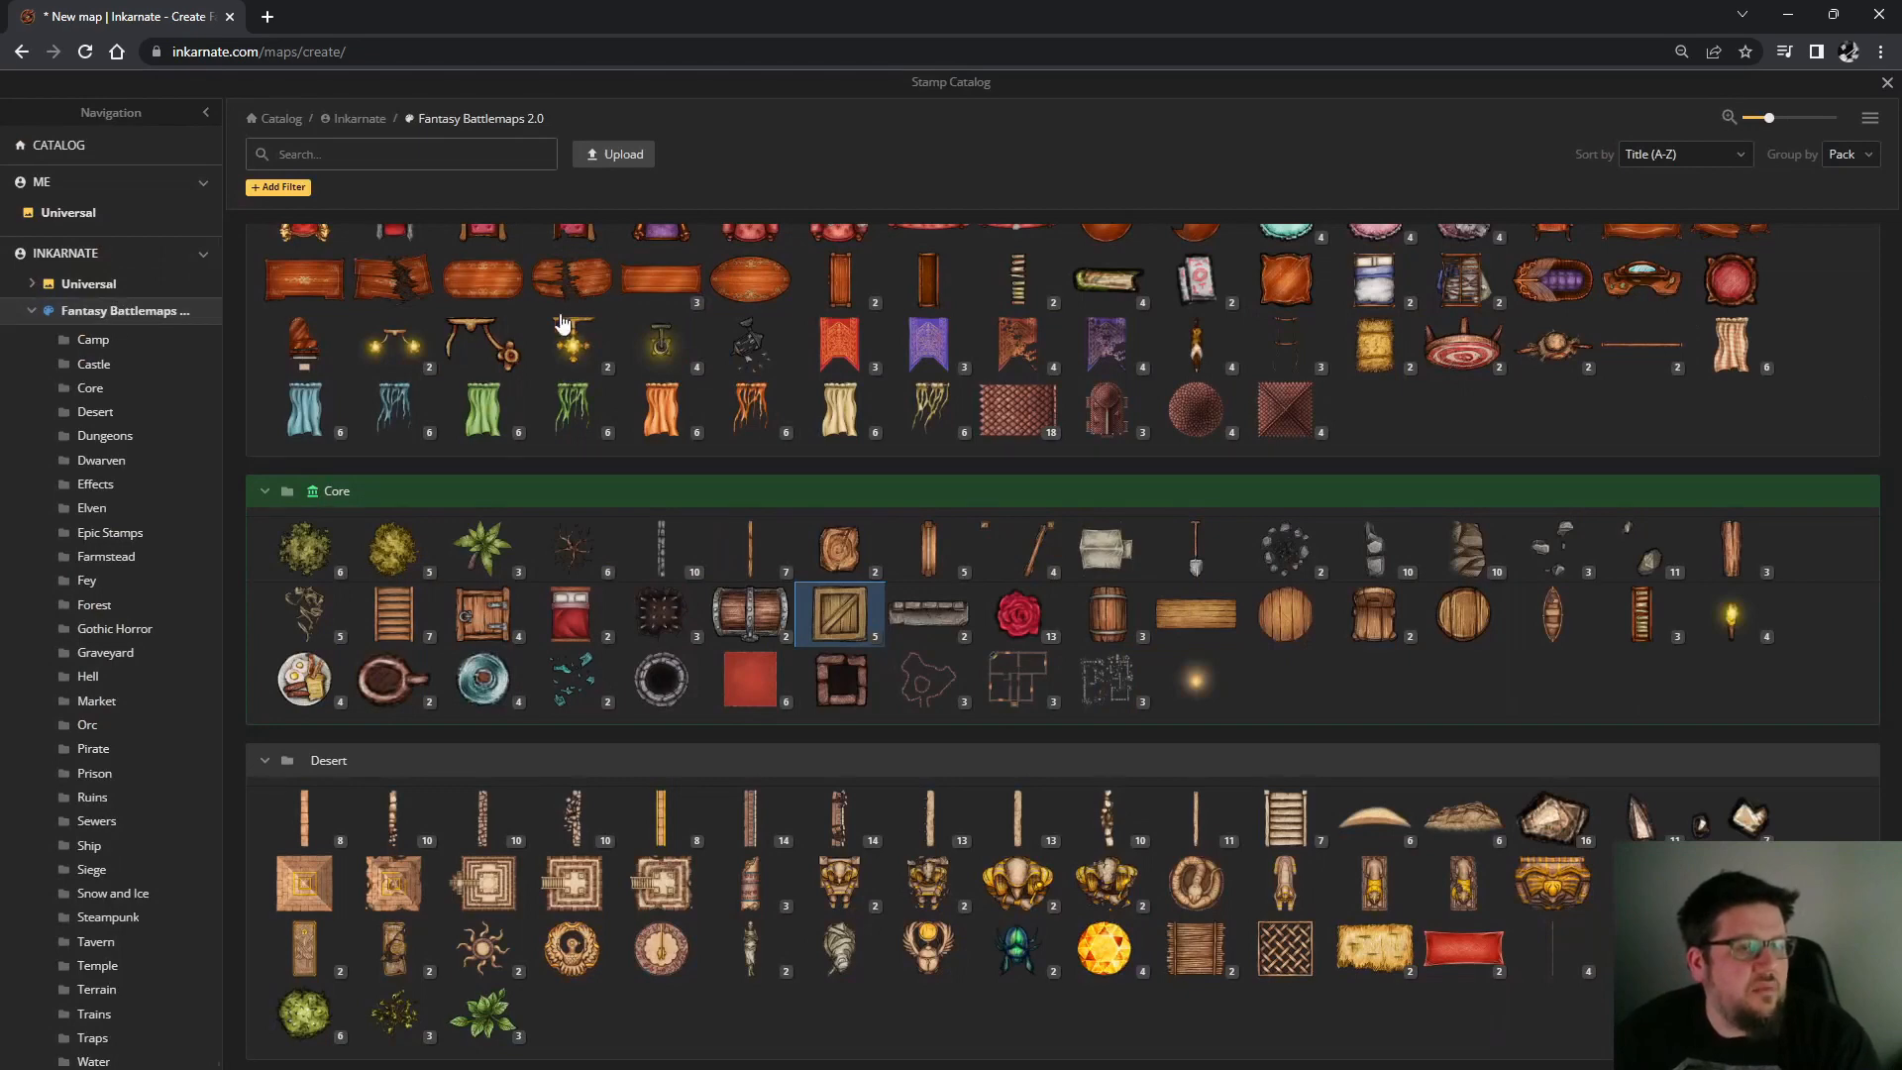
{"action": "left_click", "coordinate": [1393, 295]}
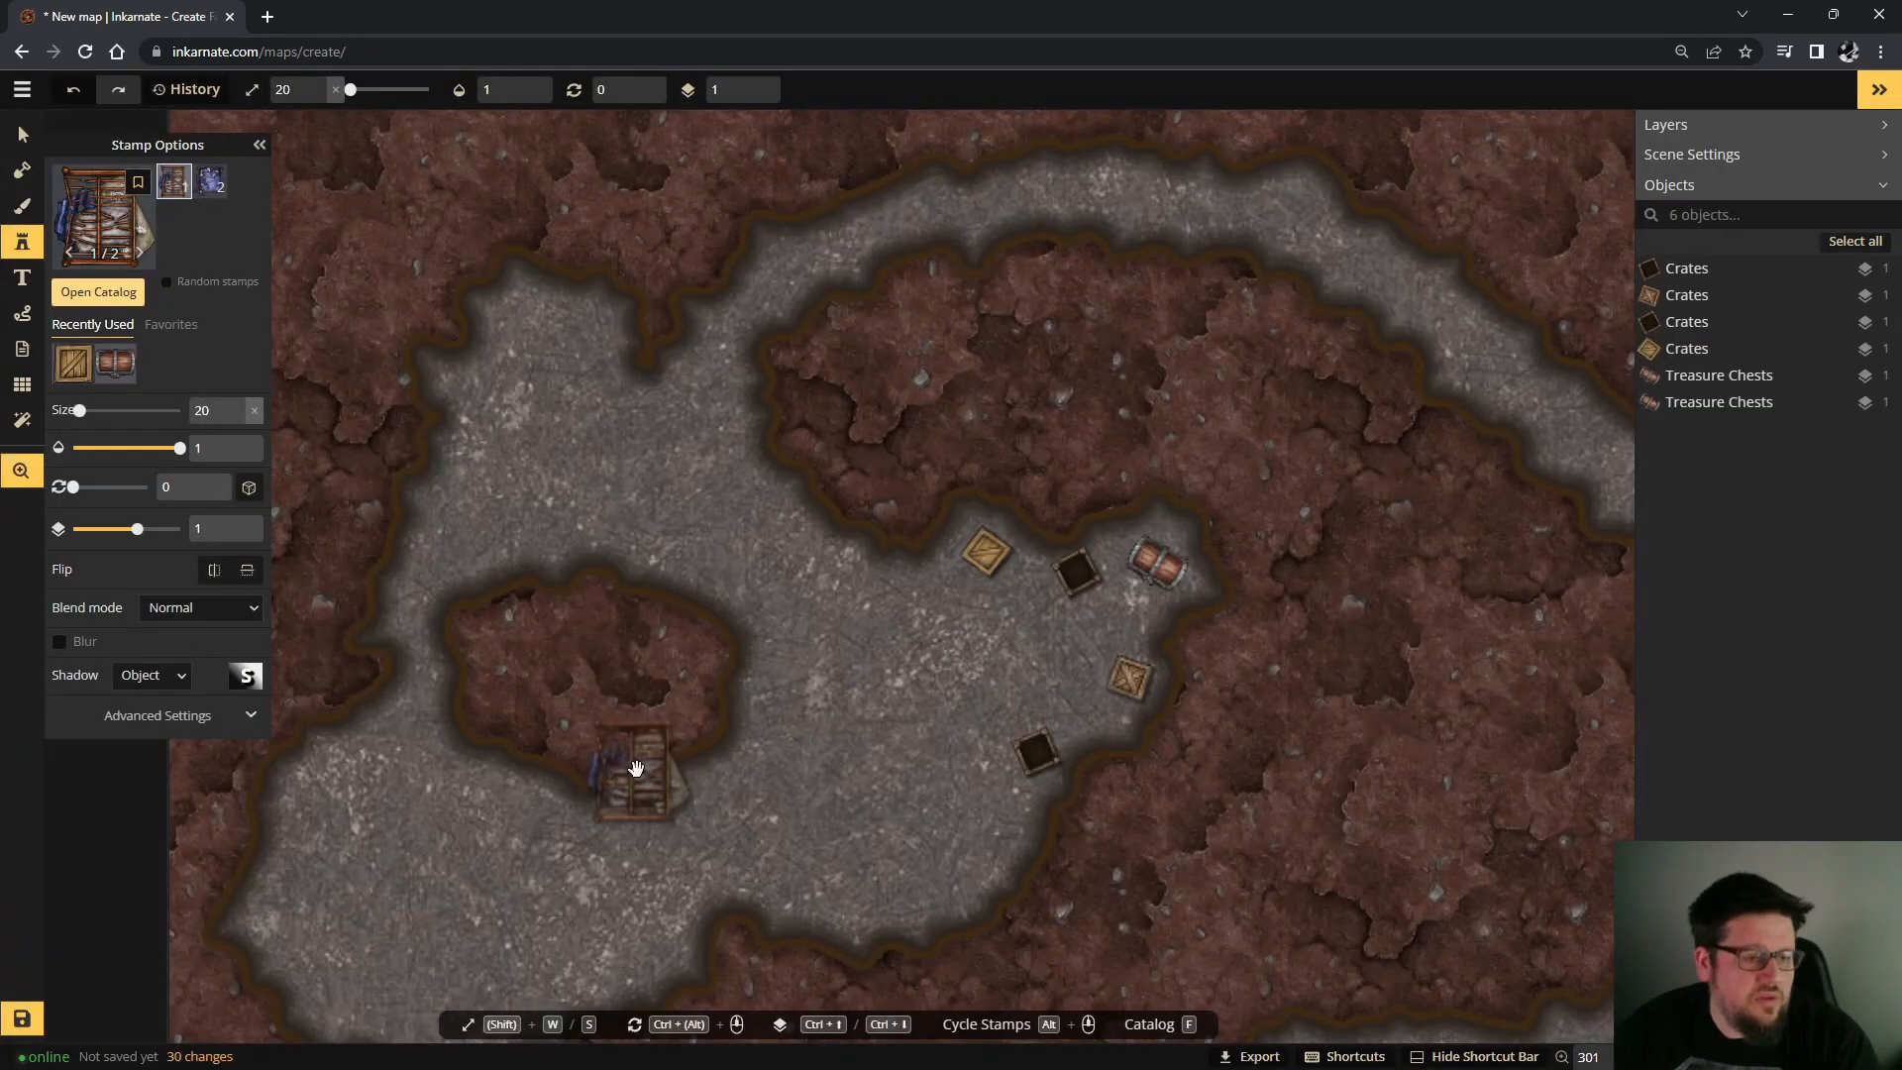
{"action": "left_click_drag", "start_coordinate": [636, 764], "coordinate": [1095, 545]}
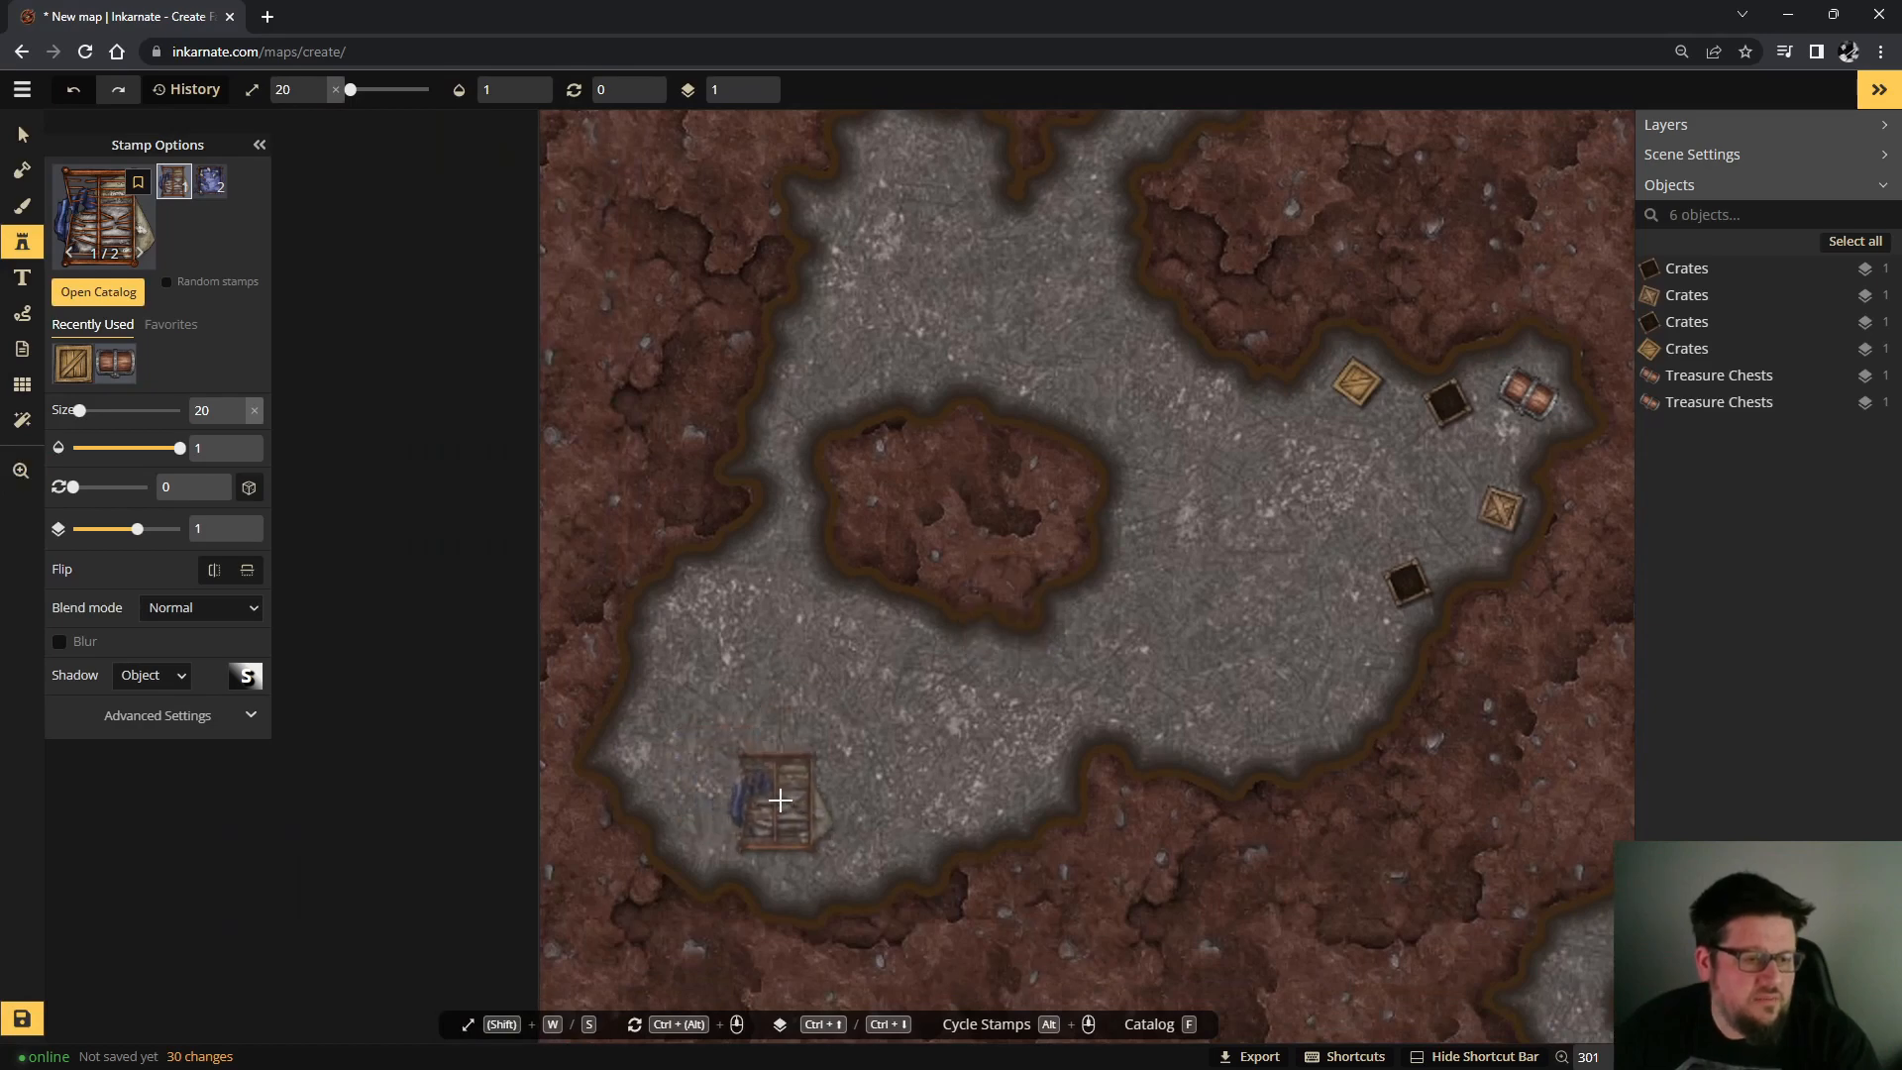
{"action": "scroll", "coordinate": [780, 799], "scroll_direction": "down", "scroll_amount": 3}
{"action": "scroll", "coordinate": [779, 800], "scroll_direction": "down", "scroll_amount": 7}
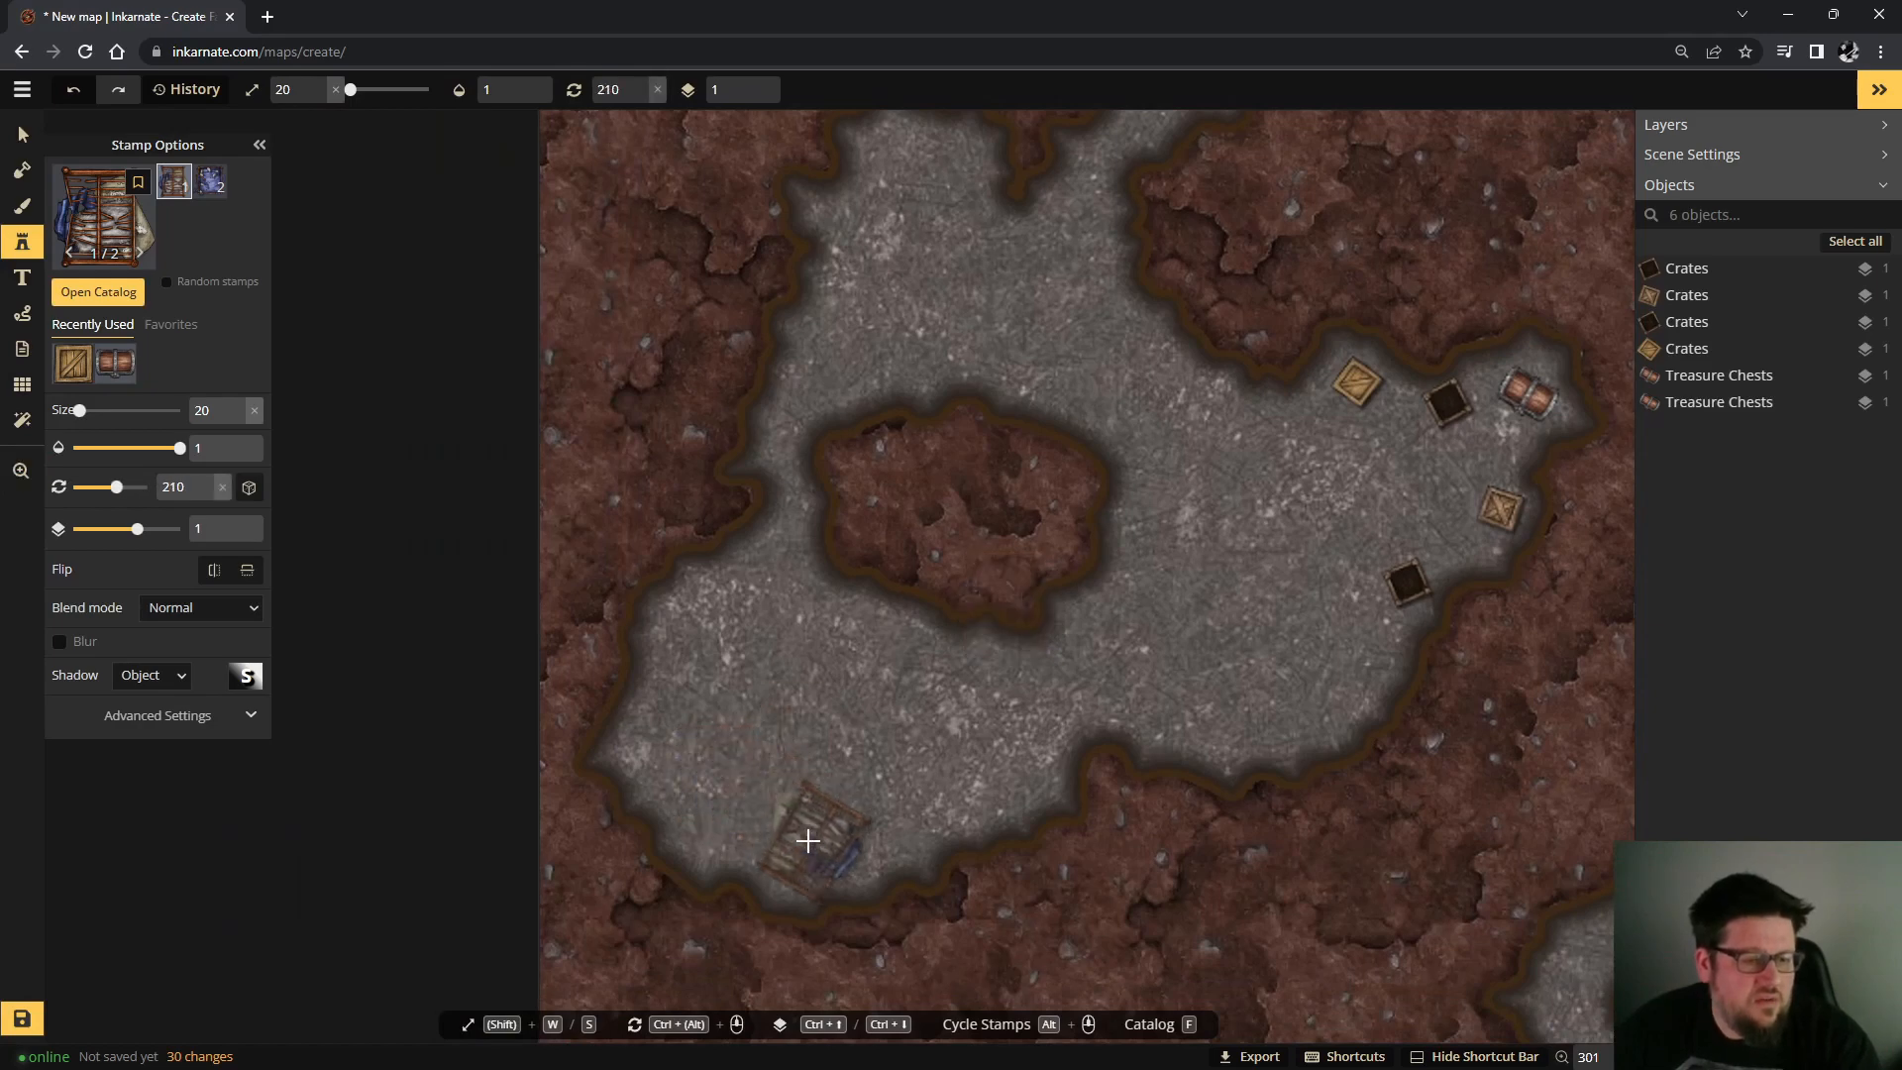
{"action": "left_click", "coordinate": [809, 830]}
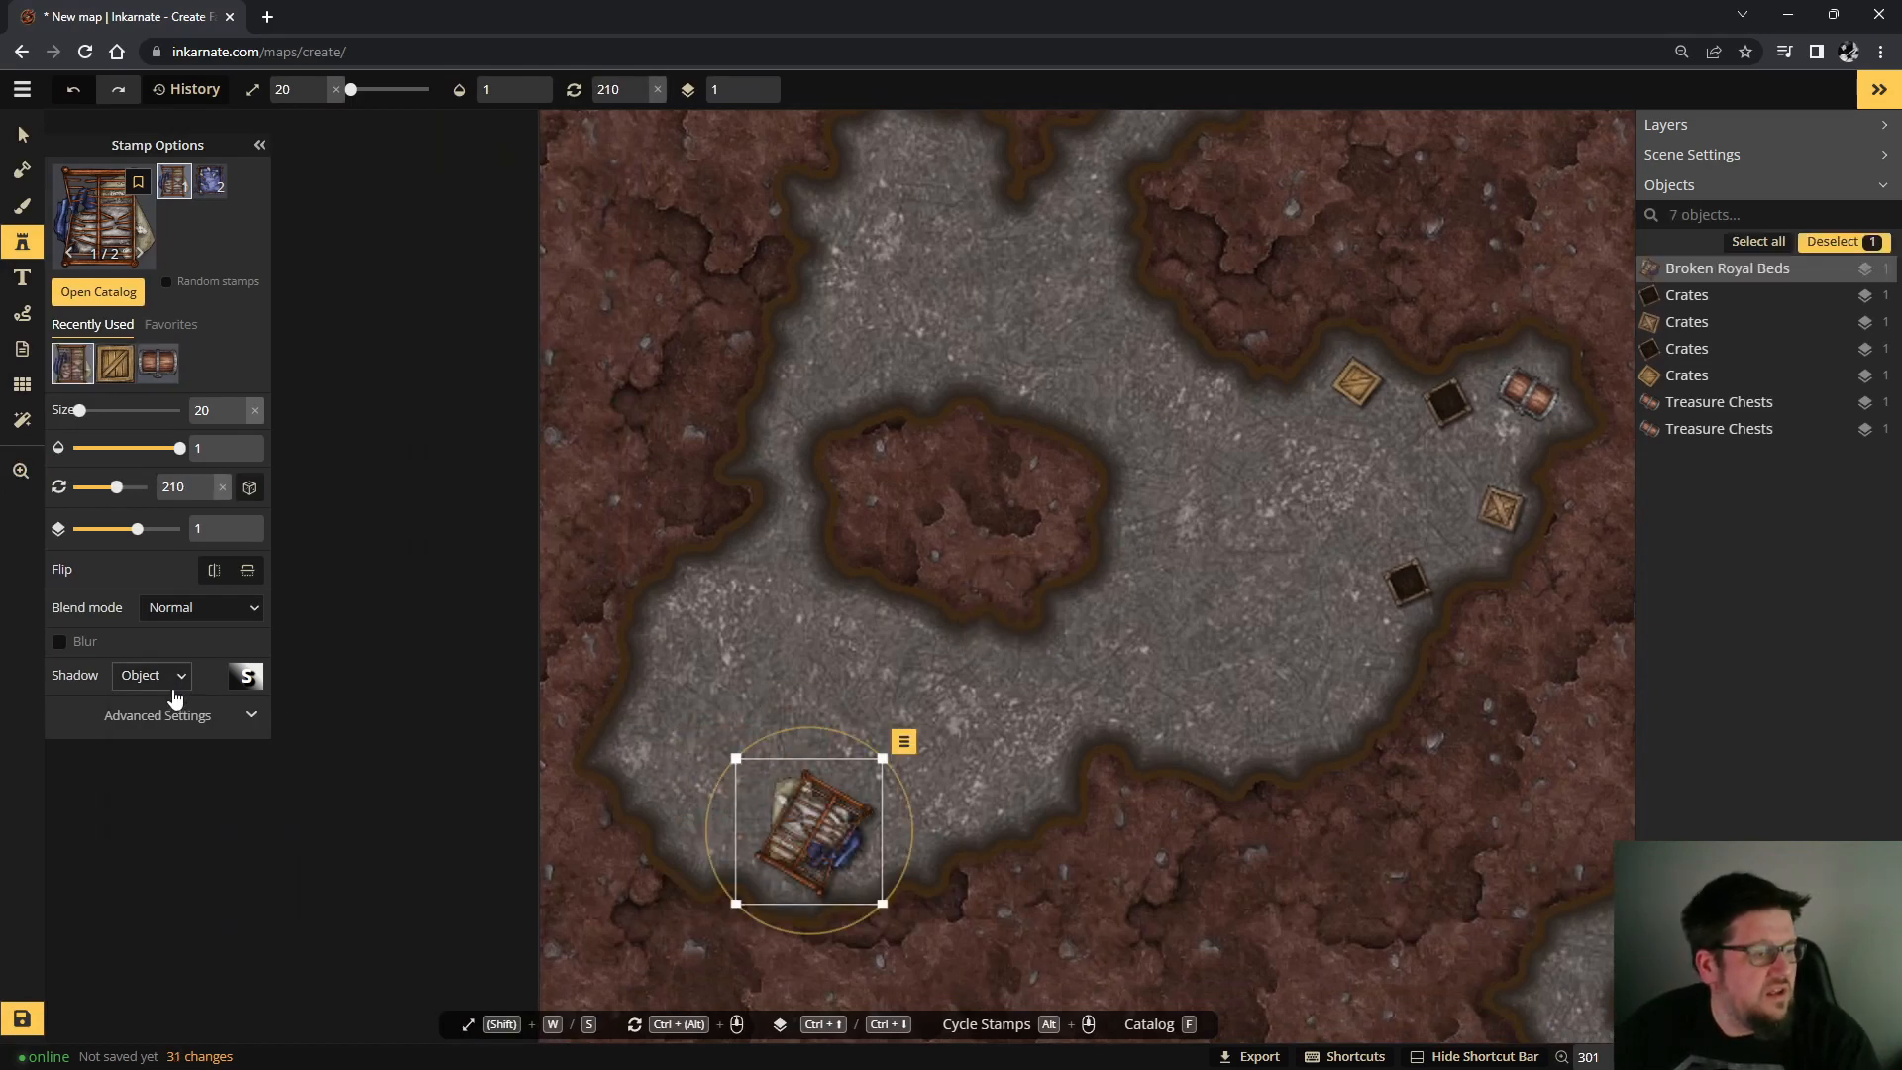
{"action": "left_click", "coordinate": [179, 683]}
{"action": "left_click", "coordinate": [202, 726]}
Place three randomly varied Crates stamps at size 20 along the cavern's lower-left wall beside the broken bed.
{"action": "left_click", "coordinate": [98, 291]}
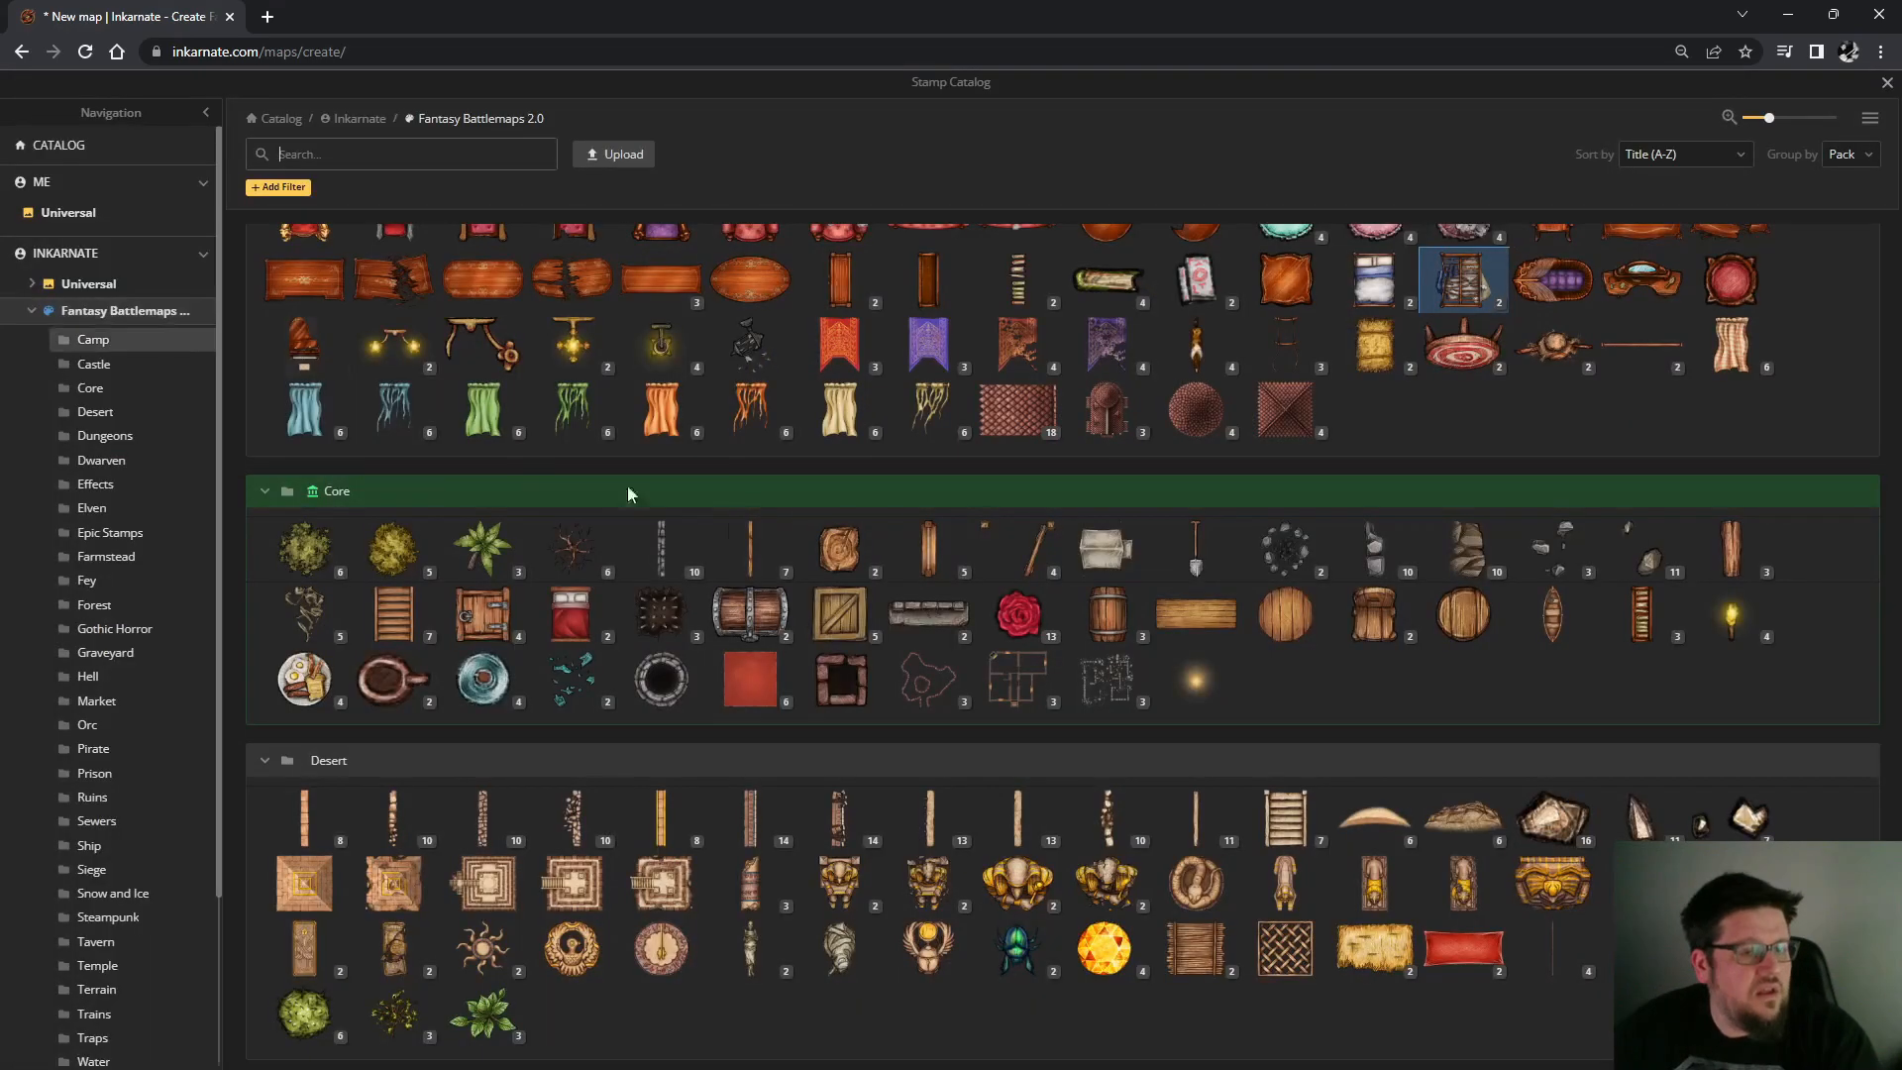
{"action": "left_click", "coordinate": [842, 612]}
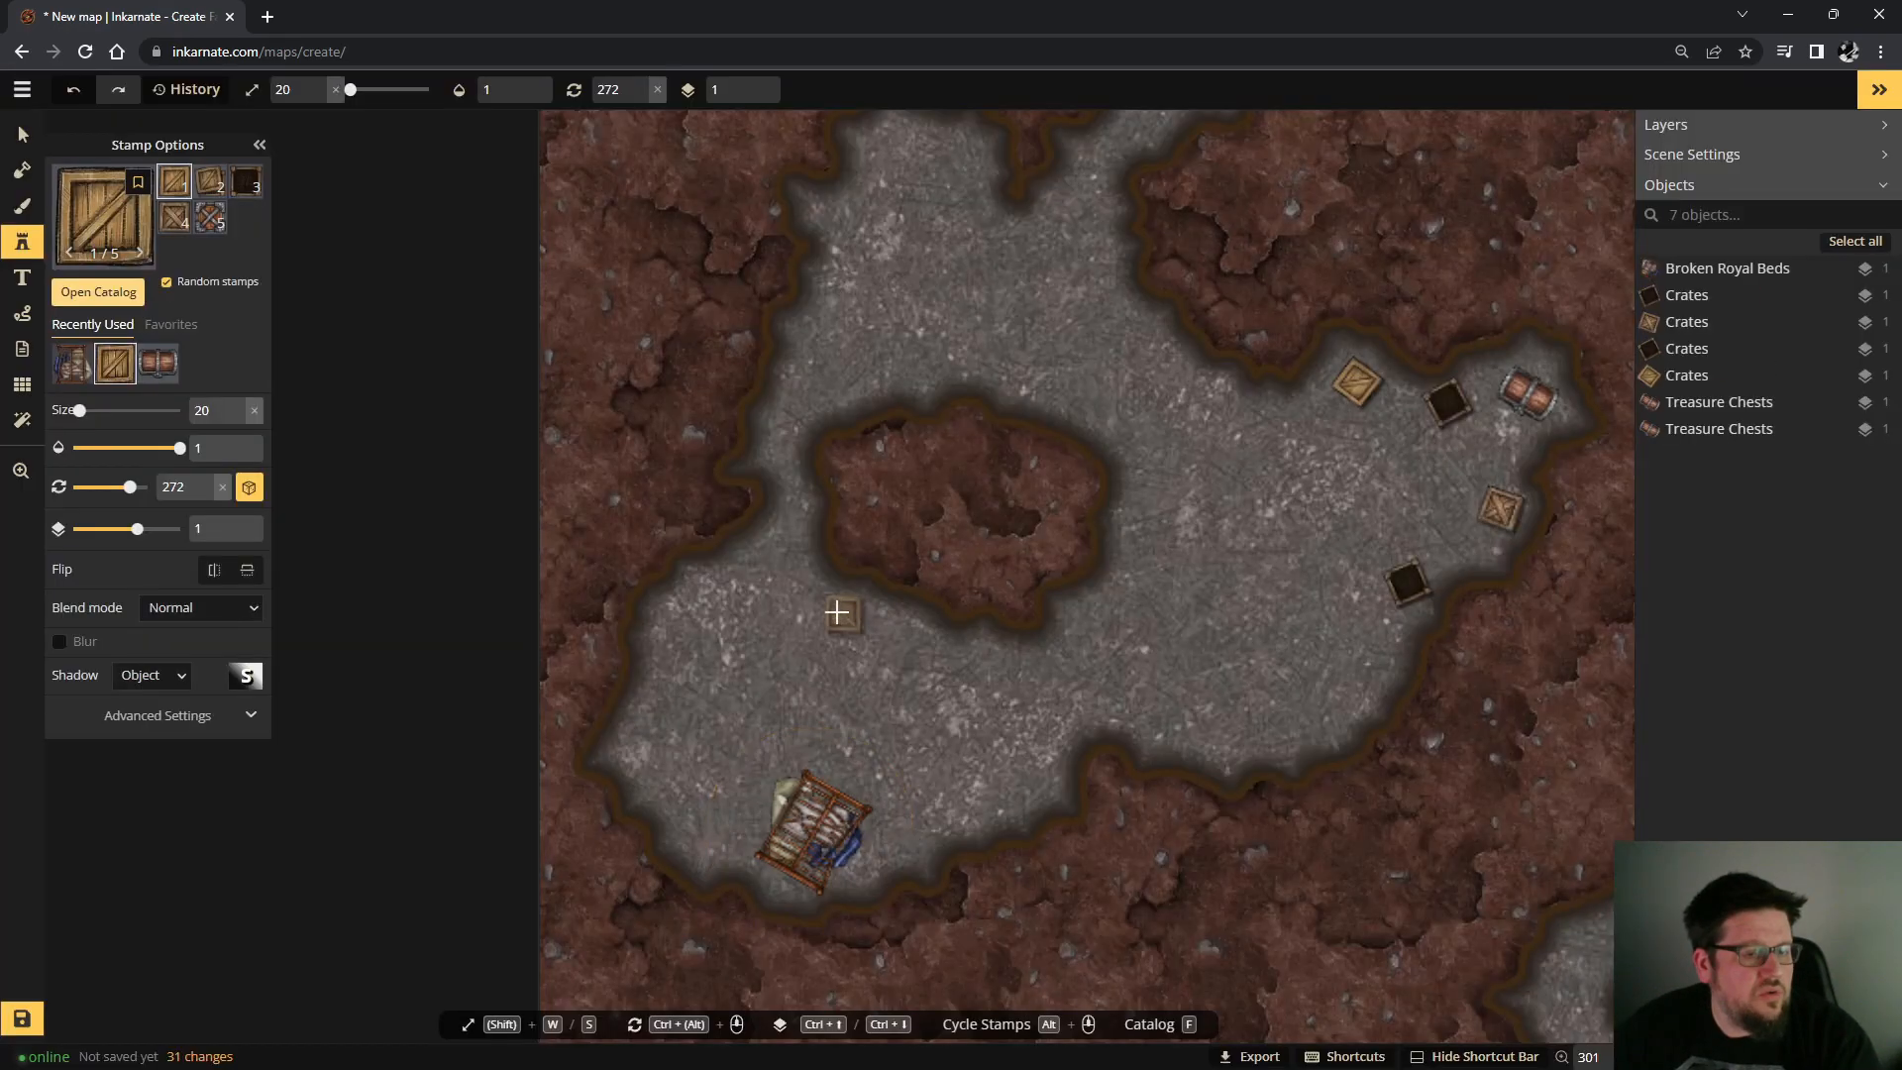
{"action": "left_click", "coordinate": [704, 818]}
{"action": "left_click", "coordinate": [657, 782]}
{"action": "left_click", "coordinate": [651, 735]}
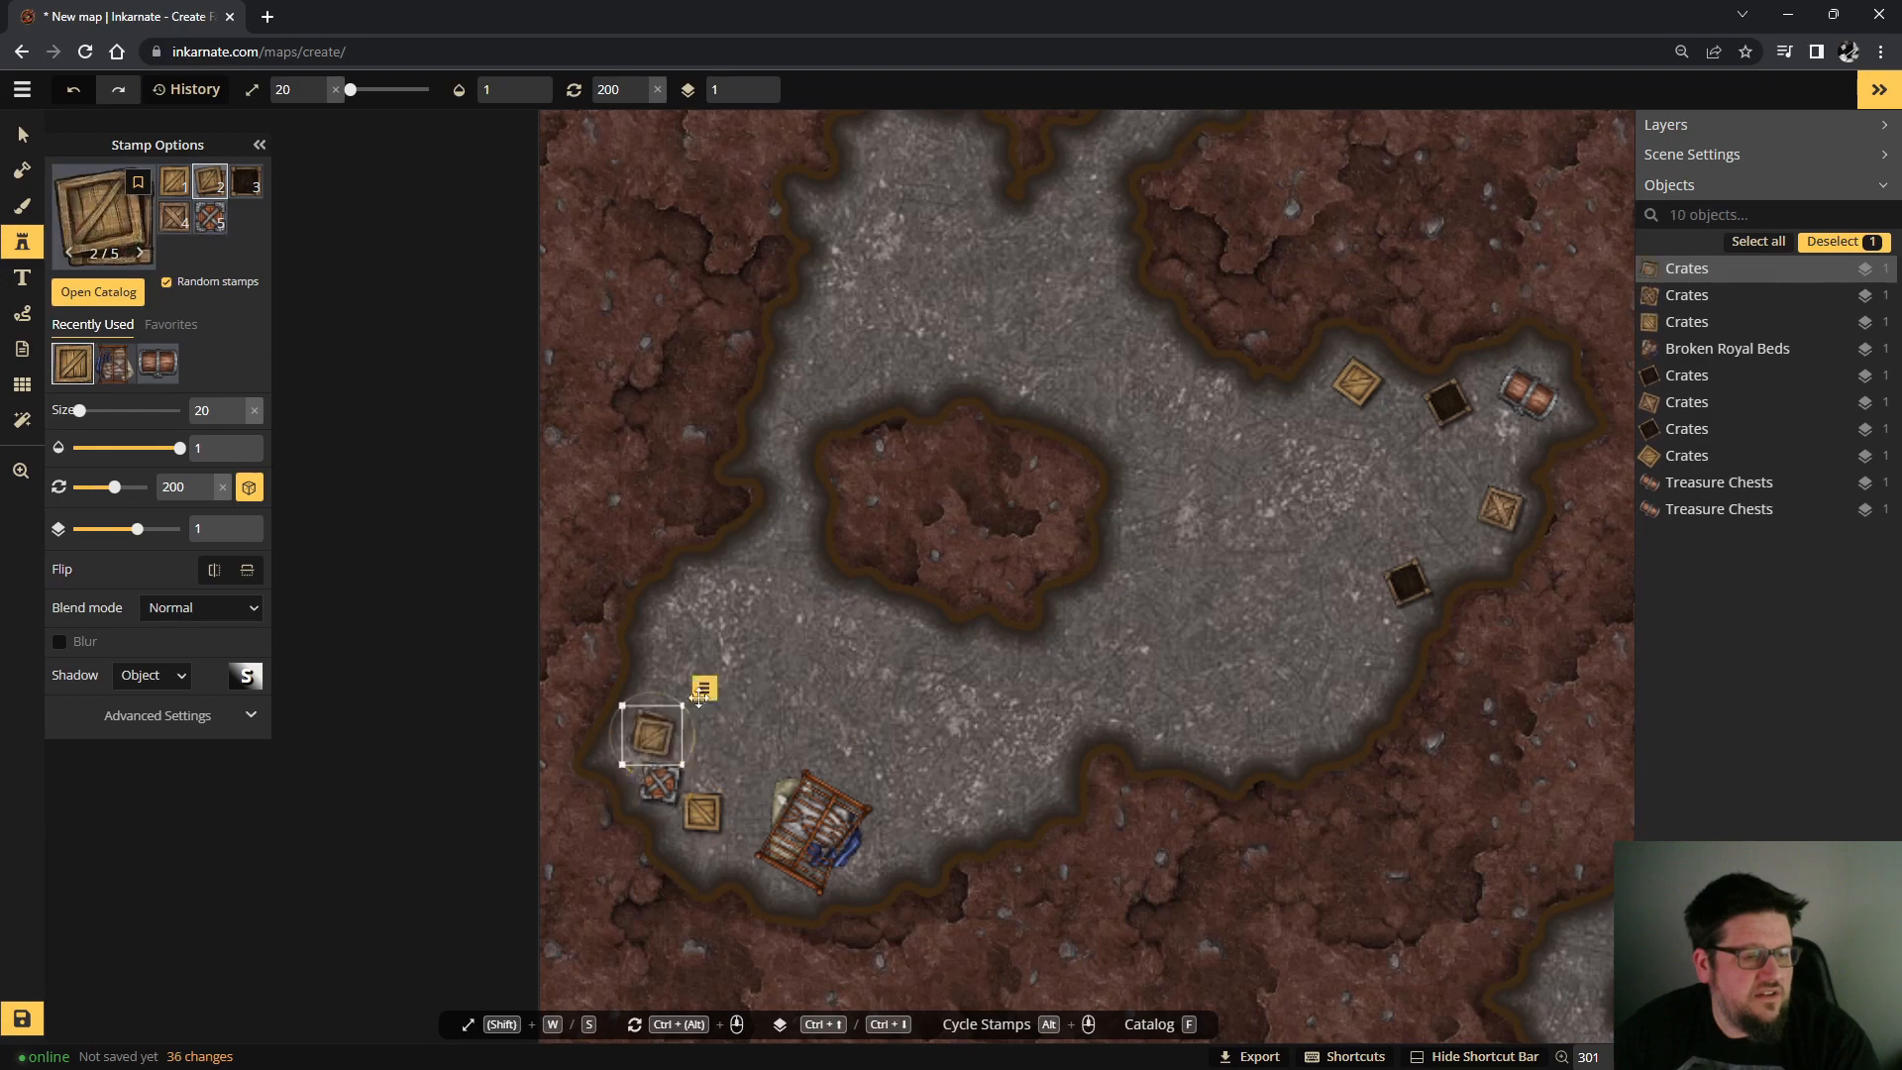
Search the stamp catalog for "torch" and choose the Torches stamp from the Core set.
{"action": "left_click", "coordinate": [110, 292]}
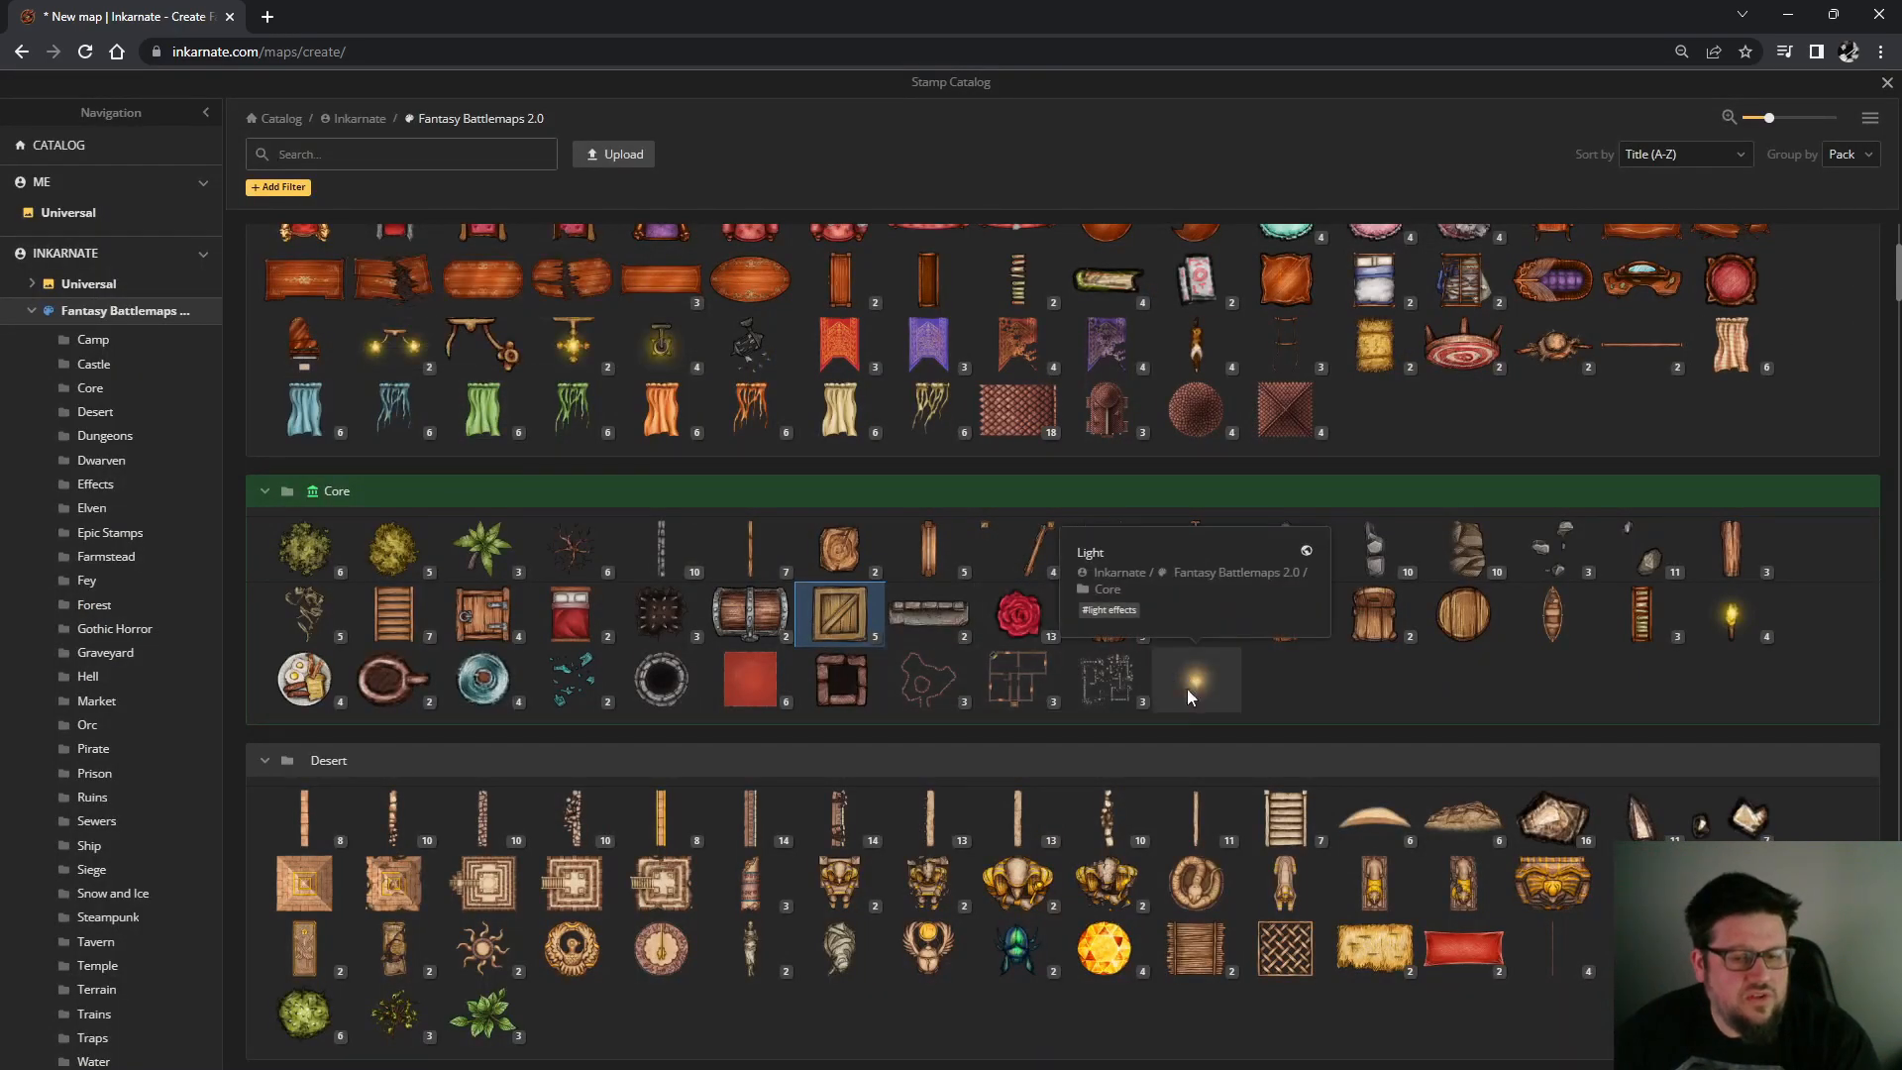
{"action": "scroll", "coordinate": [1187, 688], "scroll_direction": "up", "scroll_amount": 3}
{"action": "left_click", "coordinate": [428, 159]}
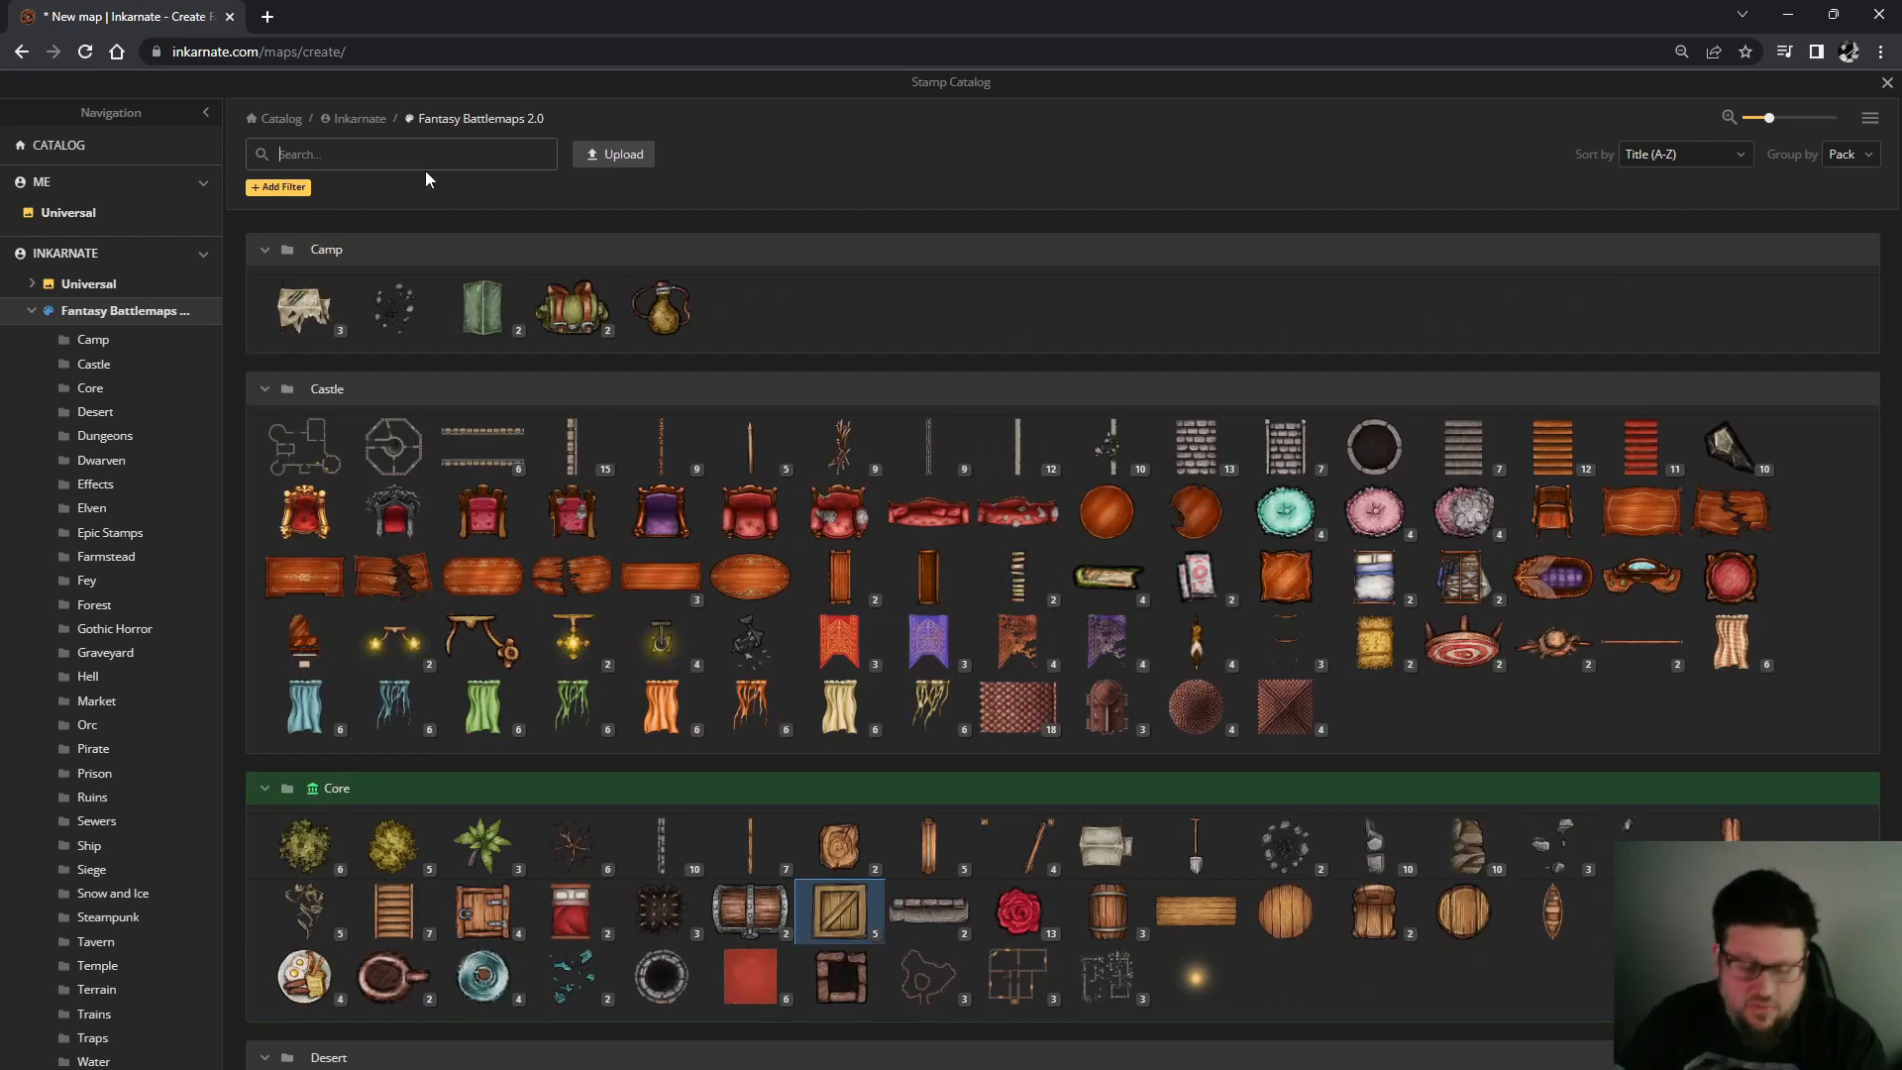
{"action": "type", "text": "torch"}
{"action": "key", "text": "Return"}
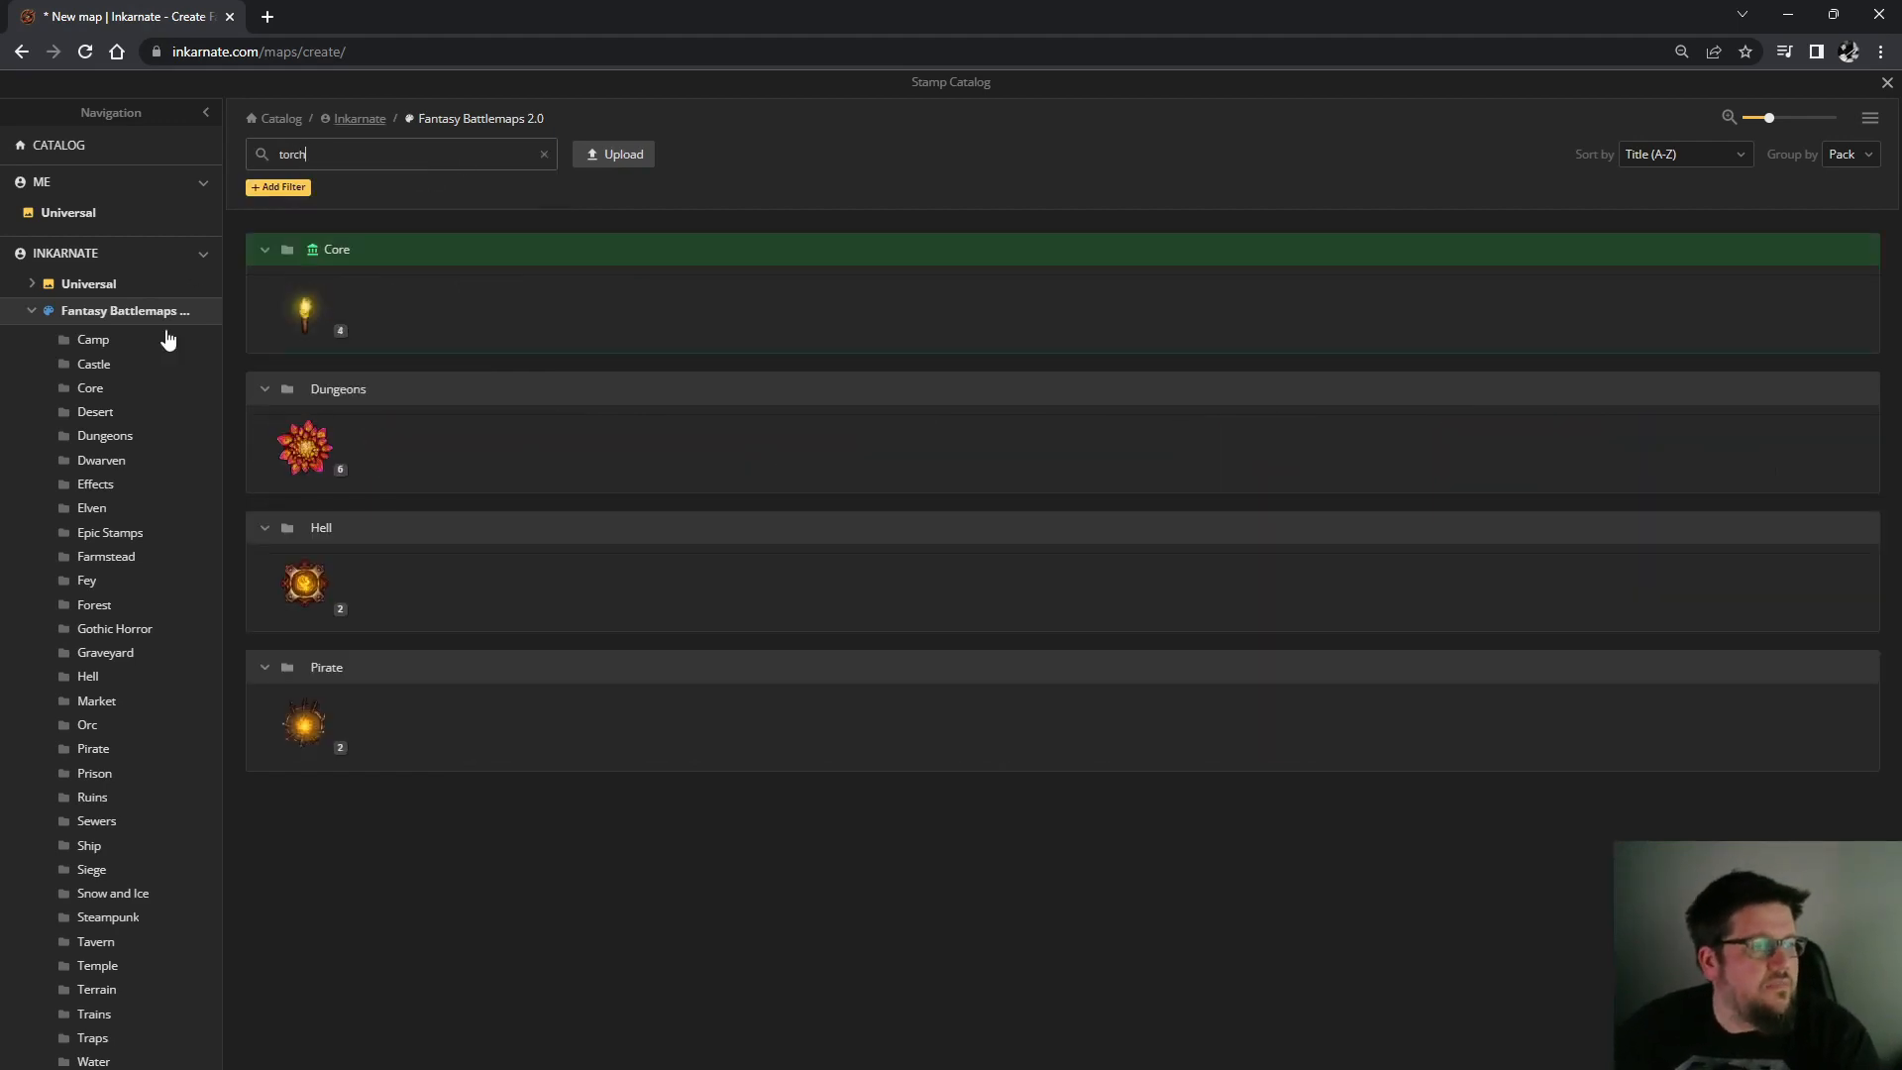
{"action": "left_click", "coordinate": [323, 319]}
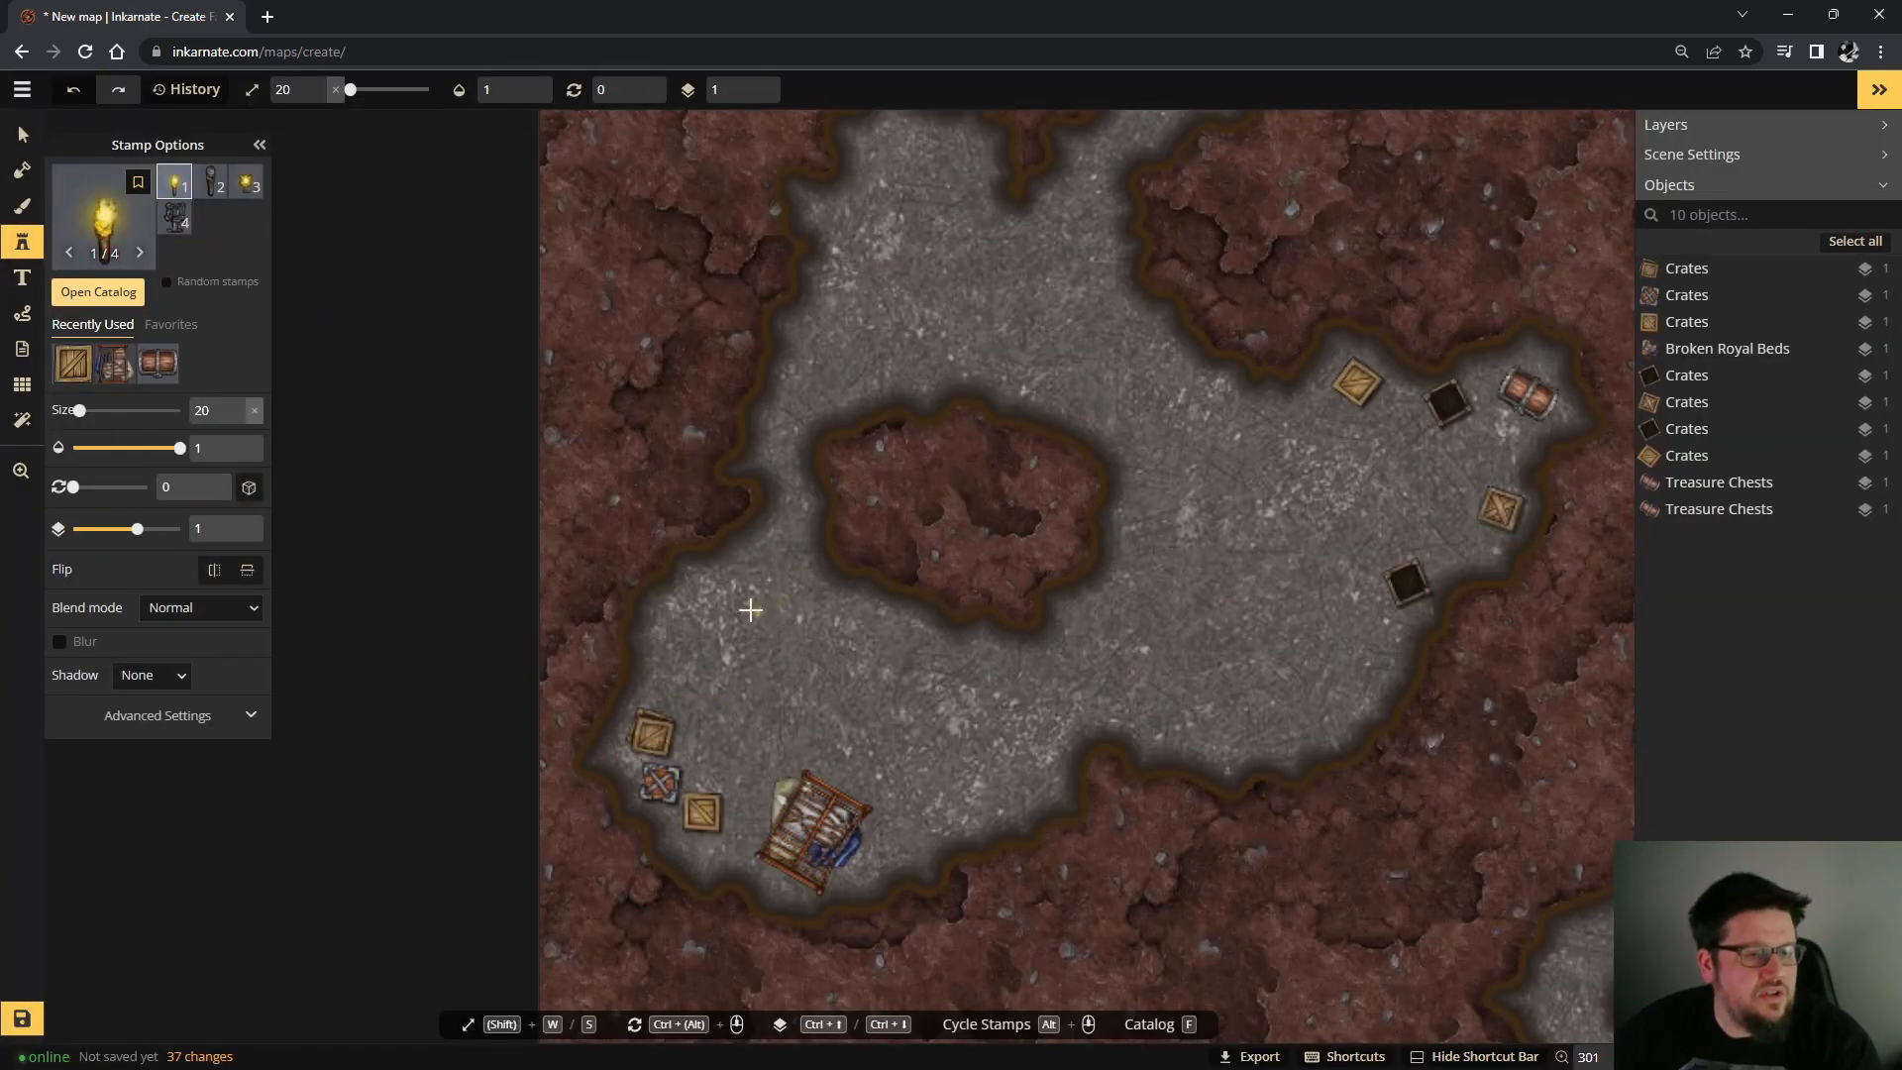
Set stamp placement to Multiple and place five size-20 torches, rotated to suit the walls, around the lower-left lobe and rock island.
{"action": "scroll", "coordinate": [752, 607], "scroll_direction": "down", "scroll_amount": 3, "text": "ctrl"}
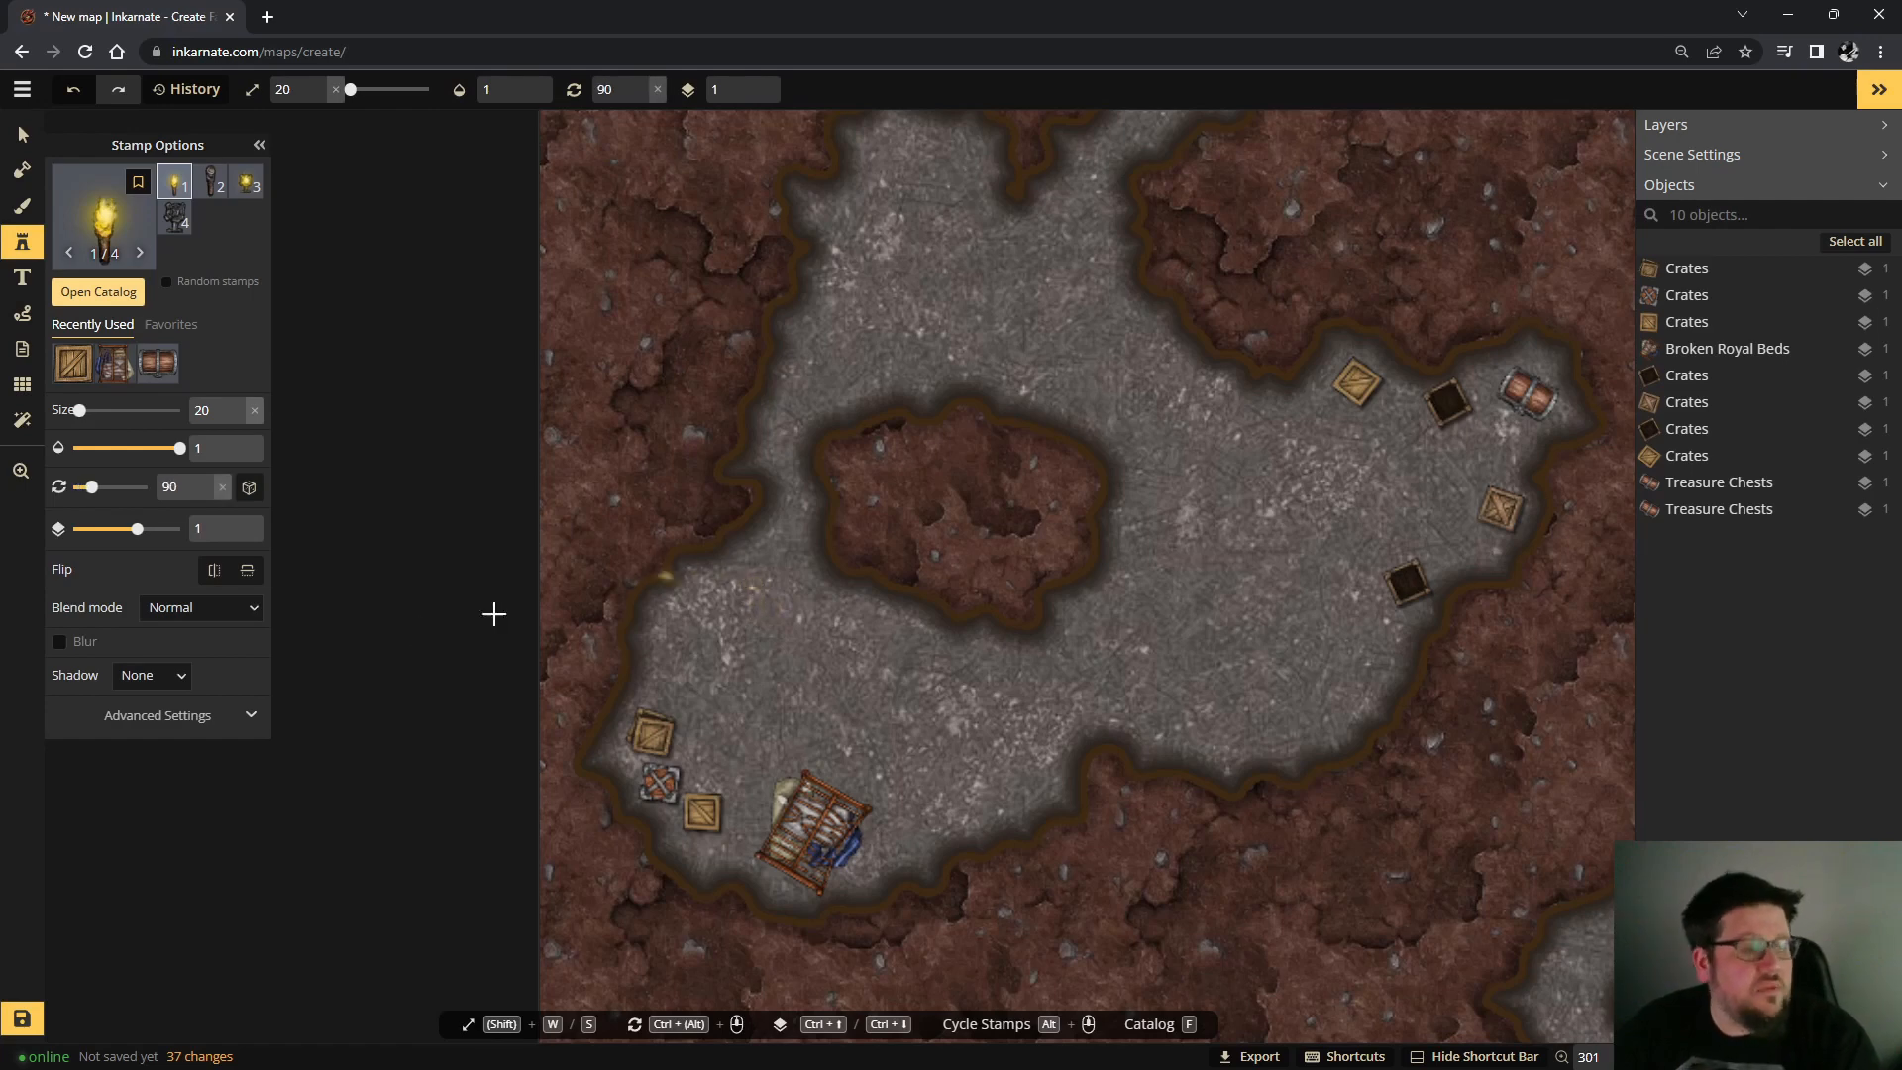
{"action": "left_click", "coordinate": [208, 717]}
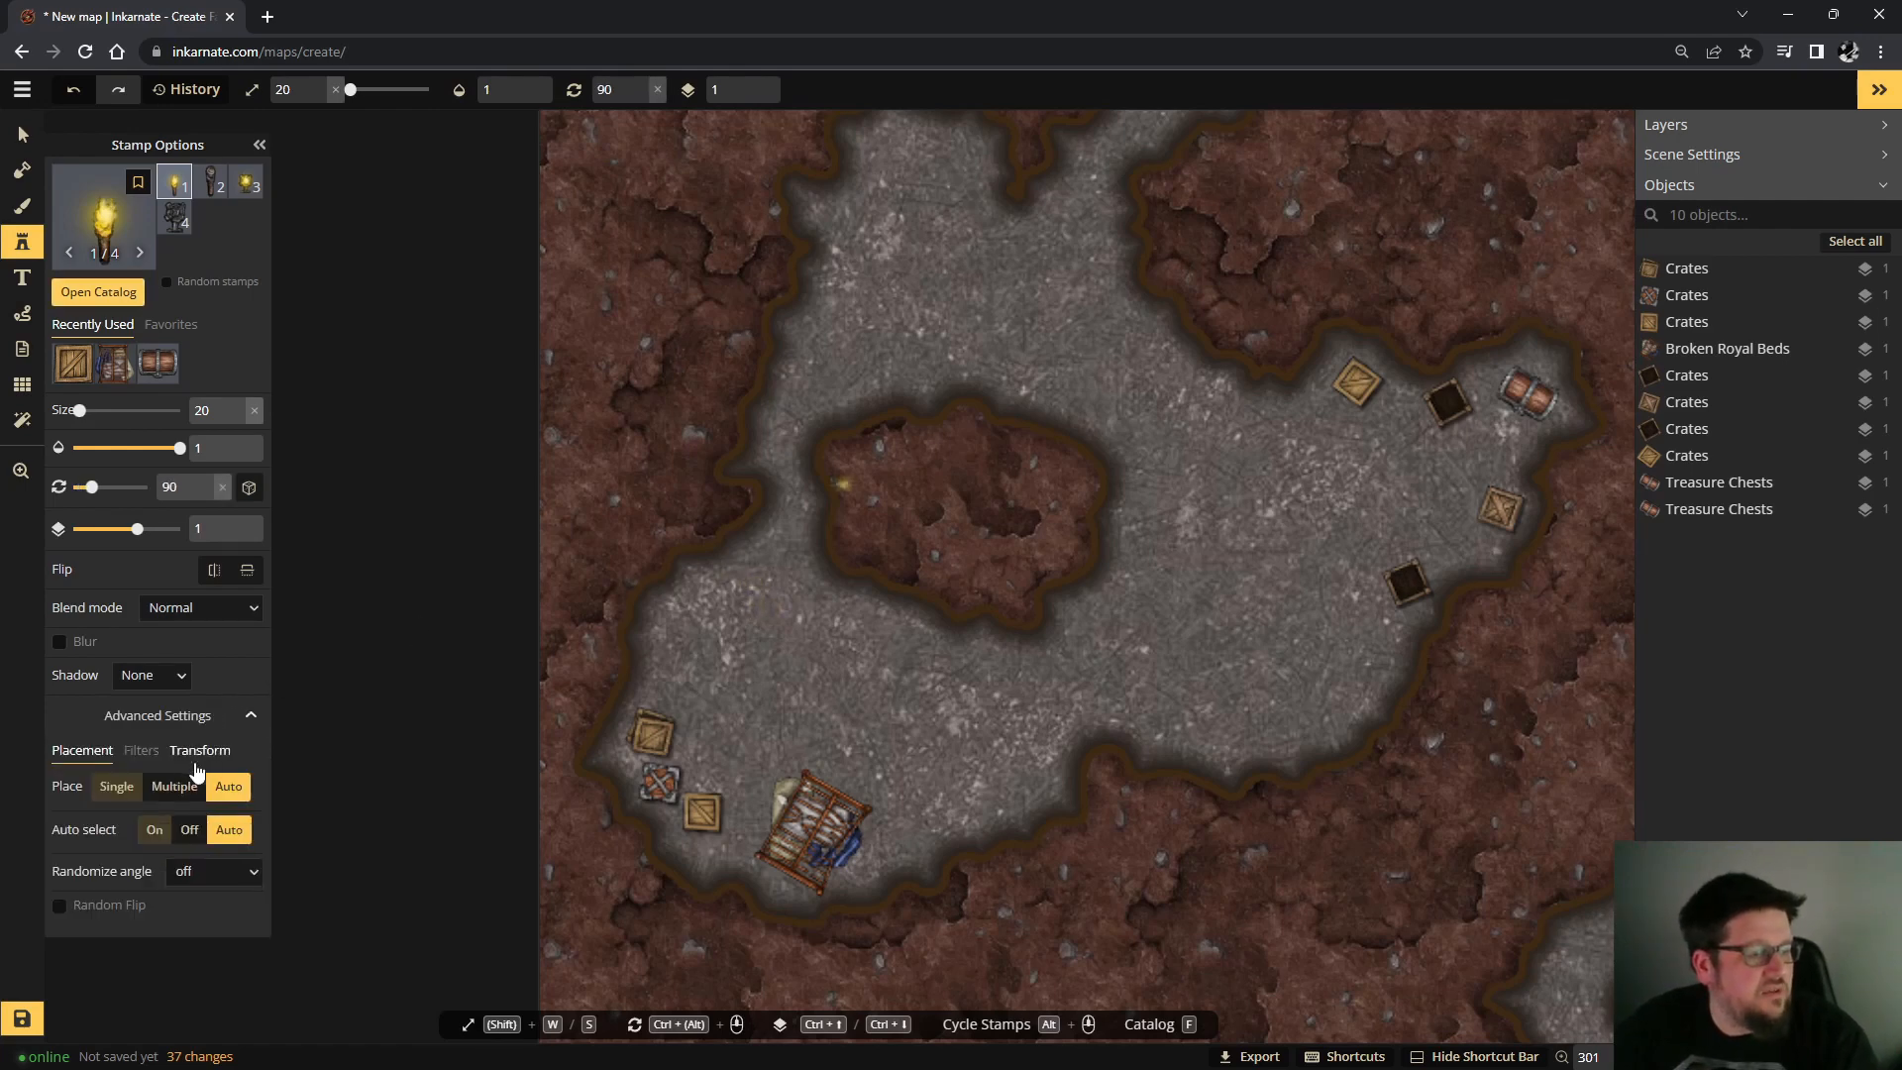
{"action": "left_click", "coordinate": [157, 787]}
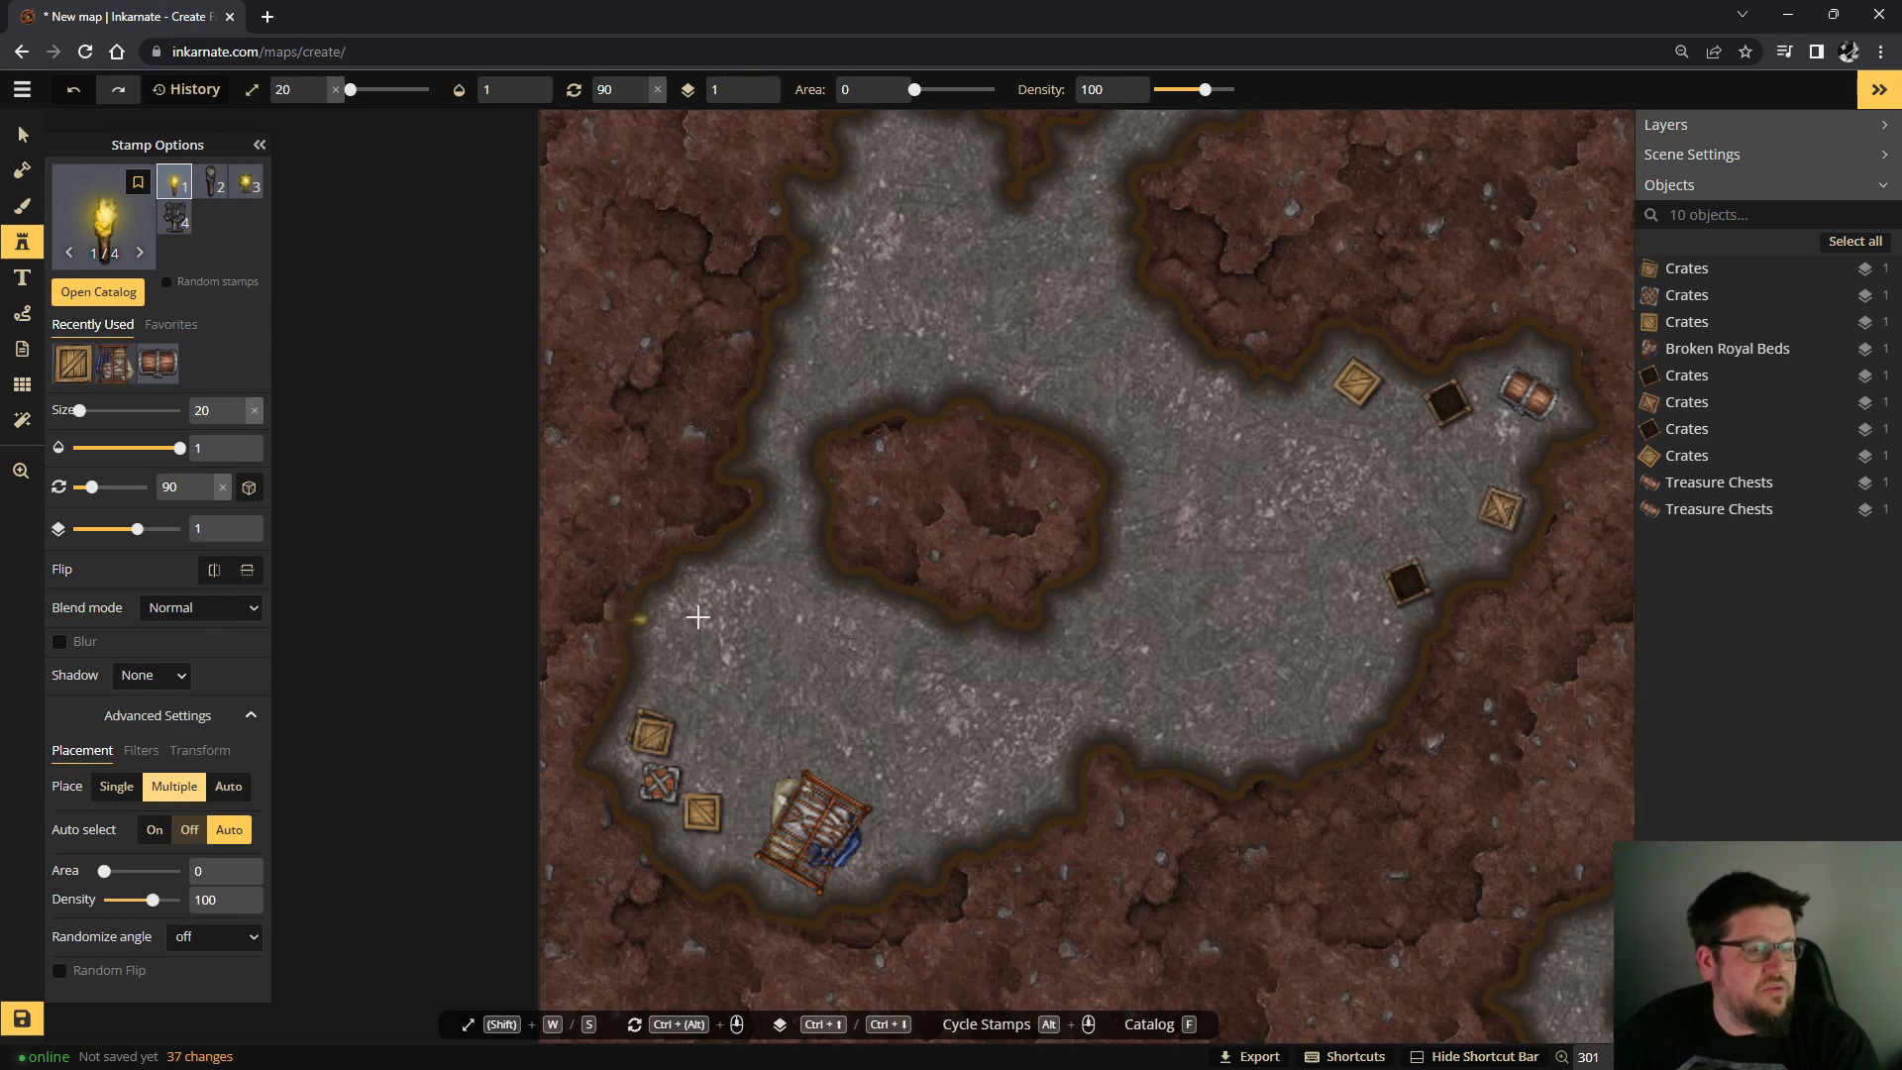
{"action": "left_click", "coordinate": [726, 551]}
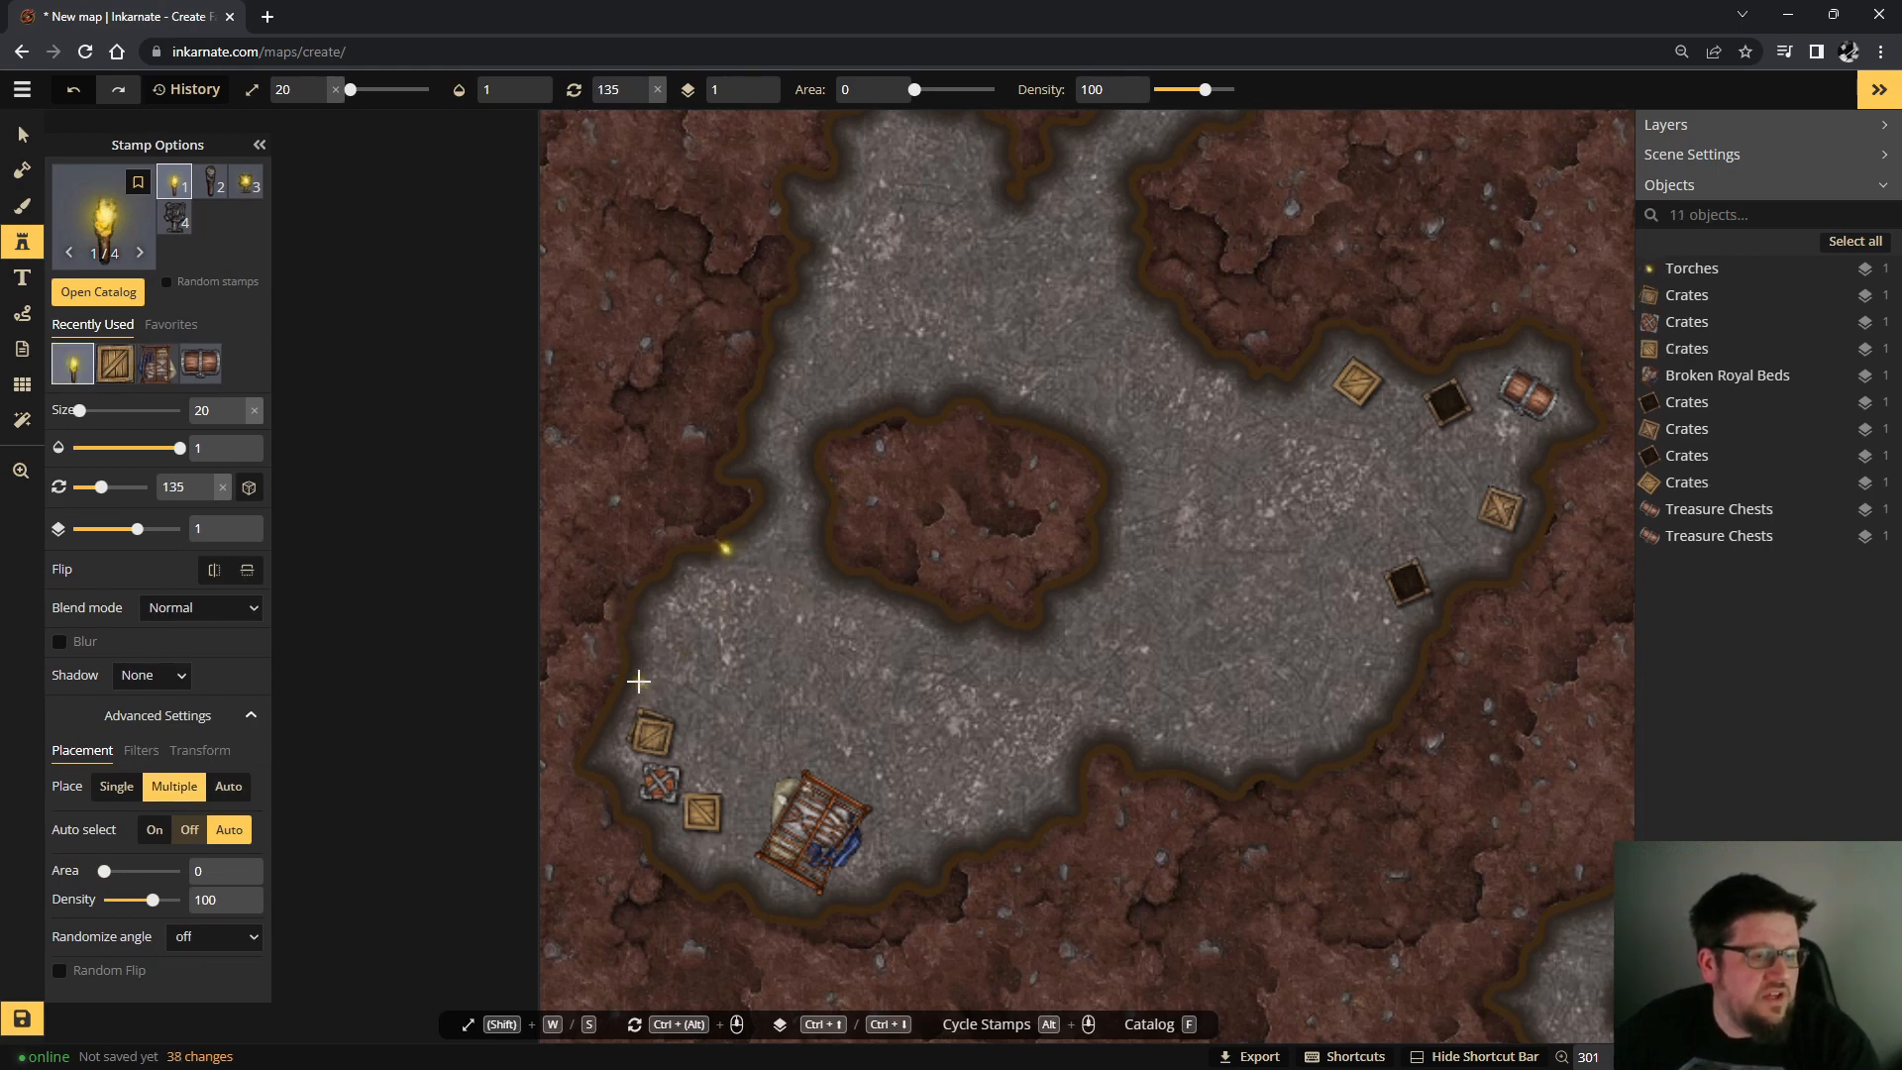
{"action": "scroll", "coordinate": [996, 830], "scroll_direction": "down", "scroll_amount": 10}
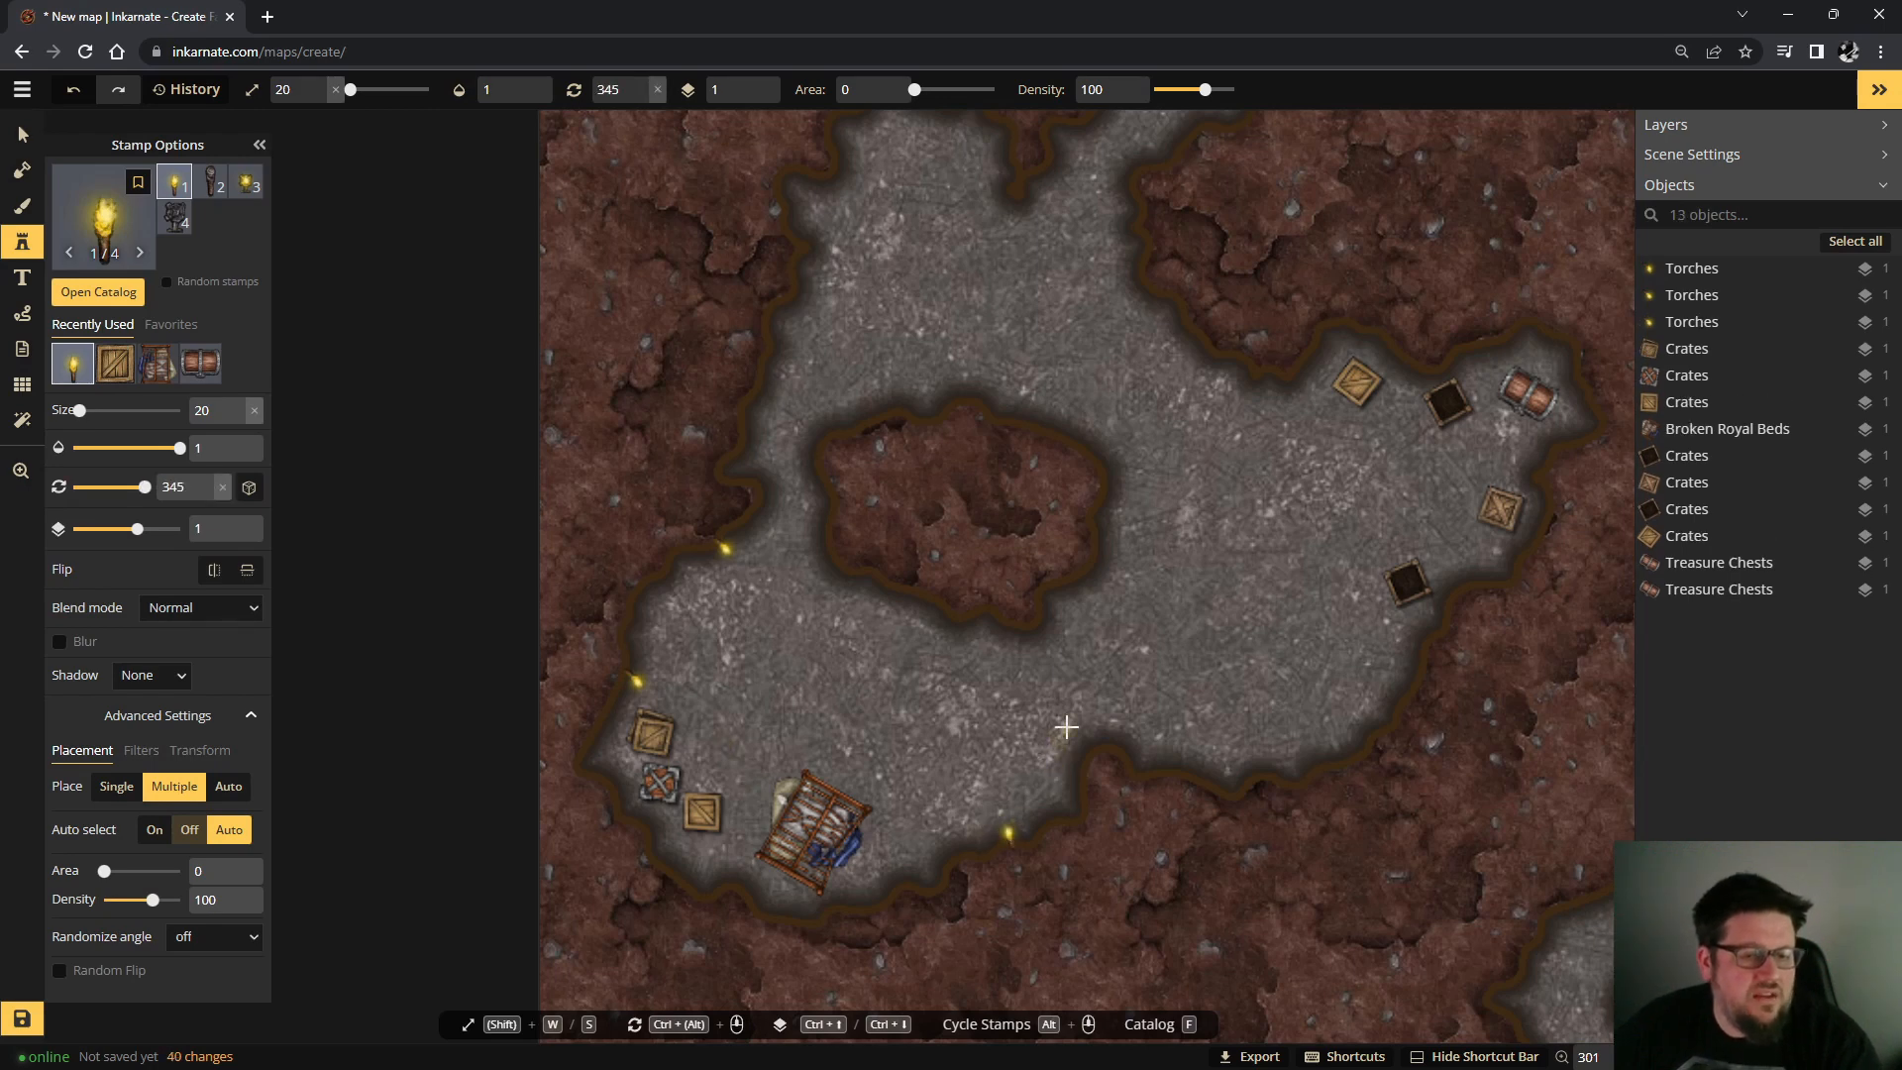
{"action": "scroll", "coordinate": [907, 657], "scroll_direction": "down", "scroll_amount": 13}
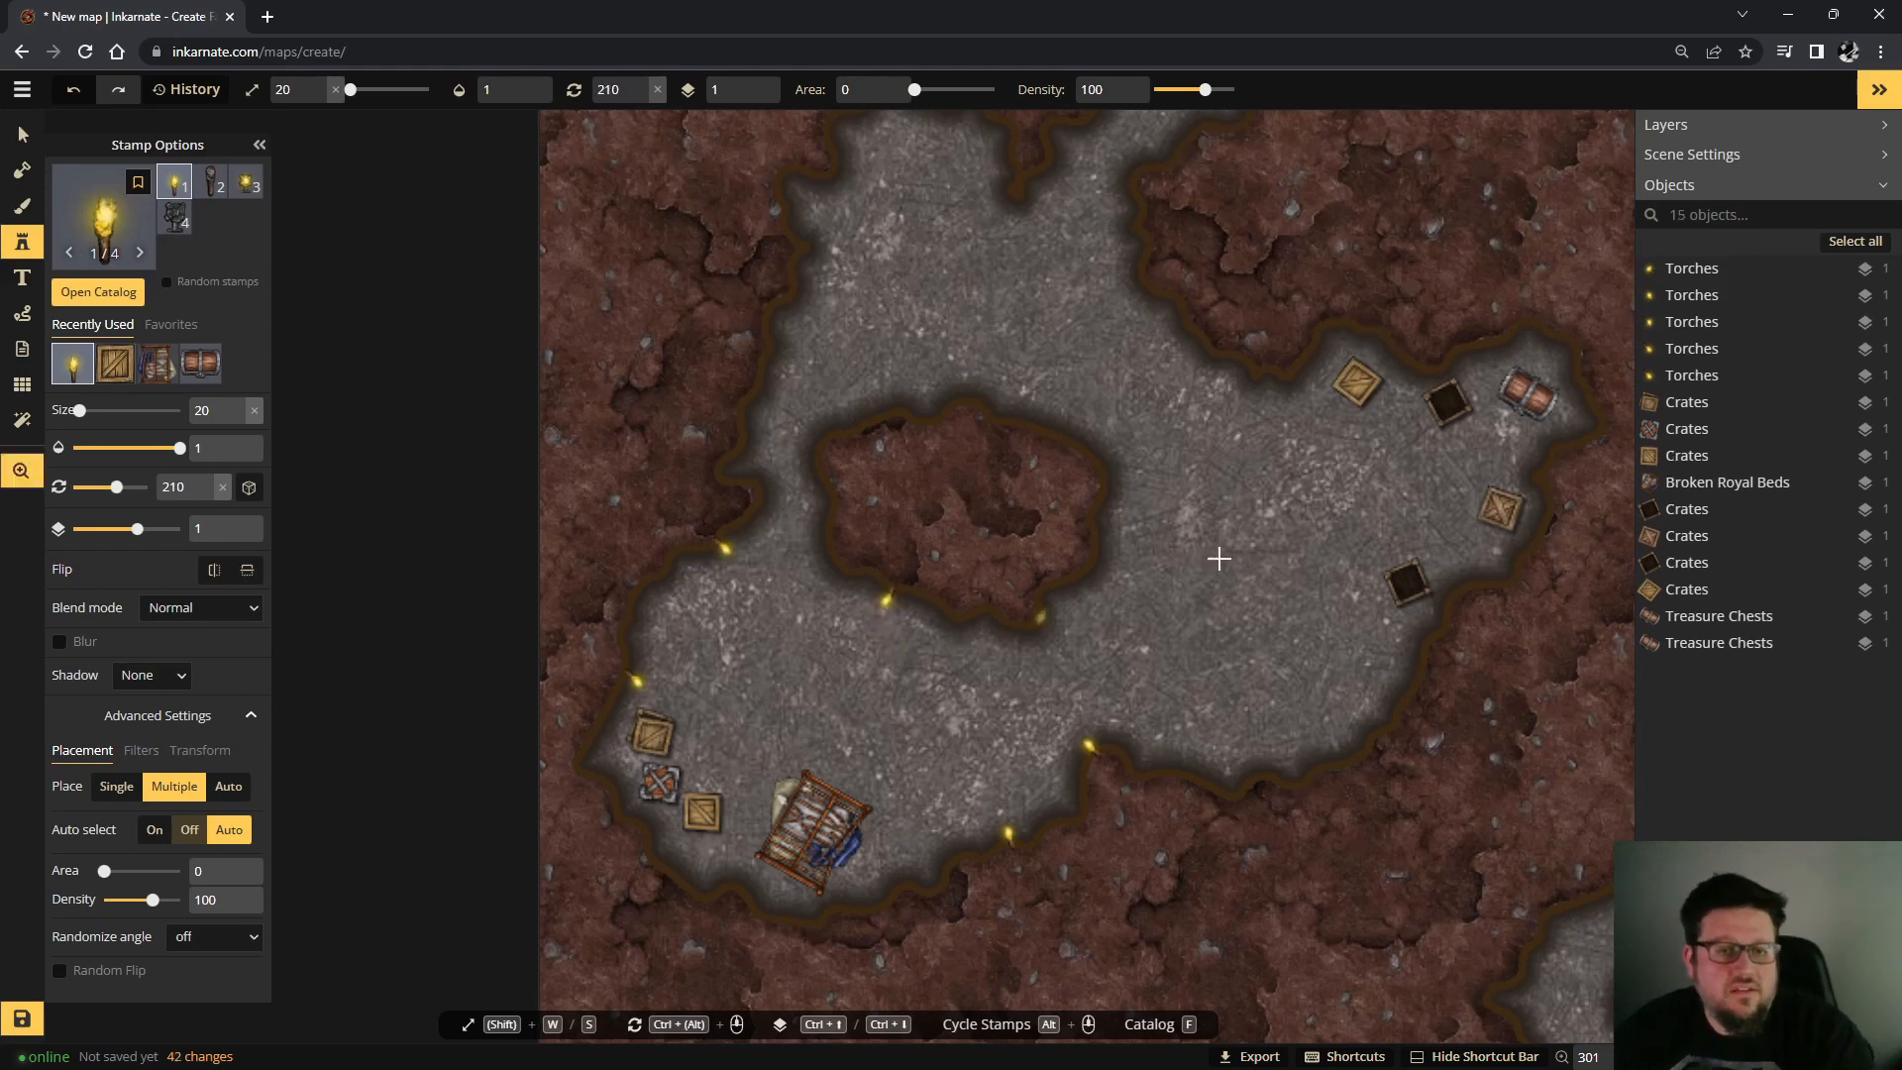
Review the whole cave map, from the furnished upper-left cavern to the remaining tunnels and caverns.
{"action": "scroll", "coordinate": [1214, 543], "scroll_direction": "down", "scroll_amount": 3}
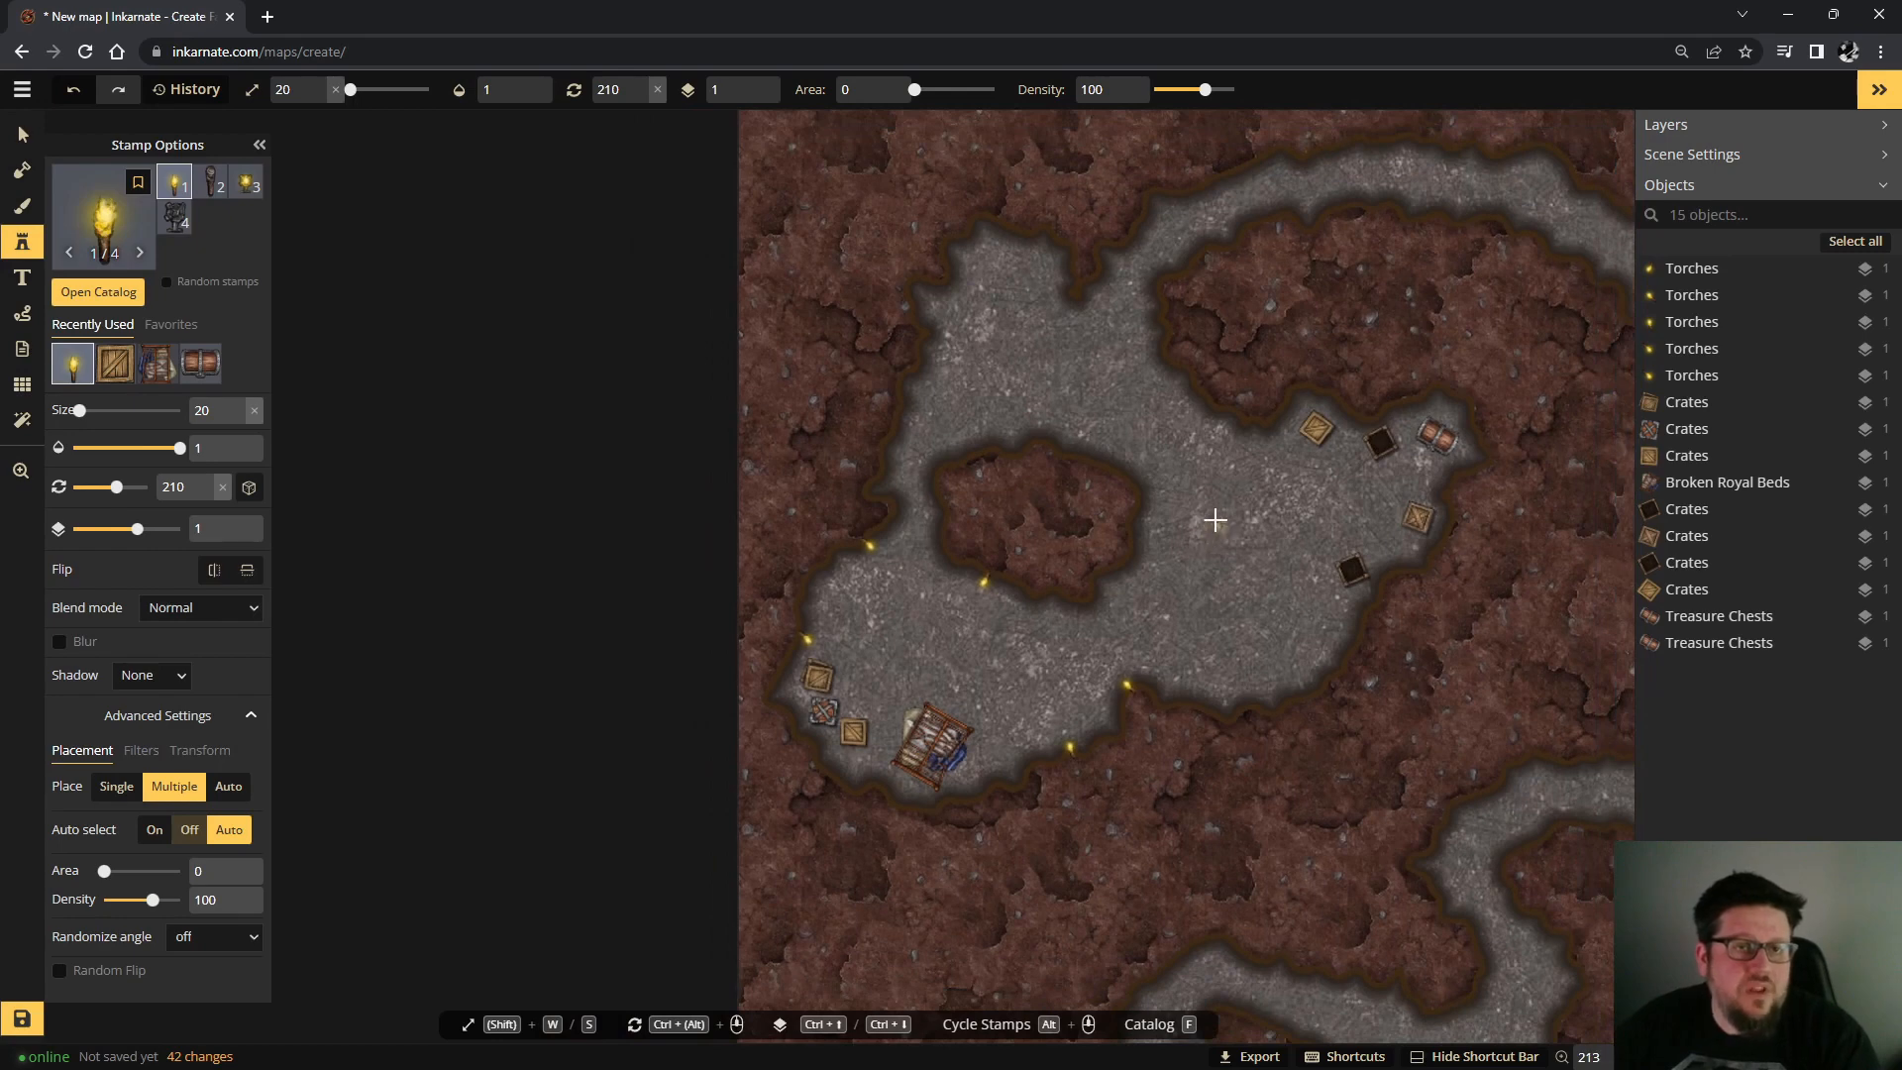
{"action": "scroll", "coordinate": [1215, 518], "scroll_direction": "down", "scroll_amount": 4}
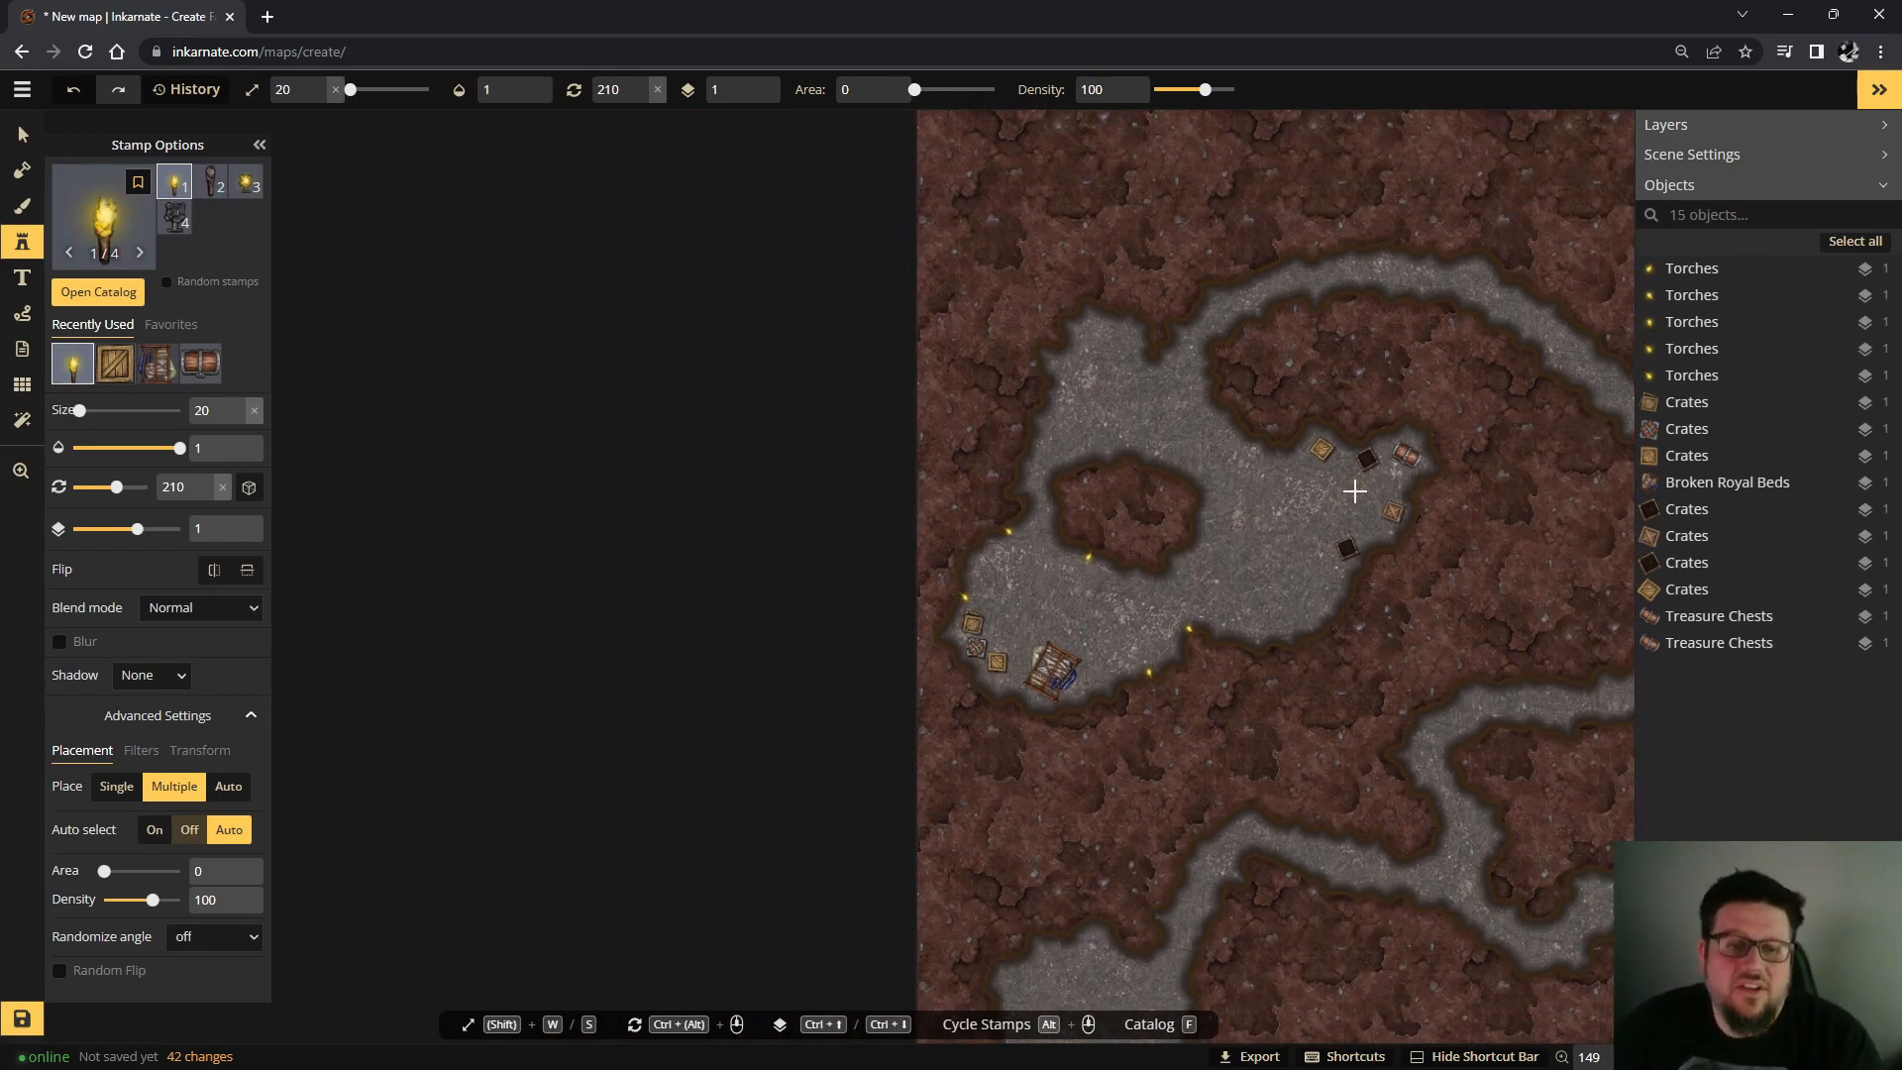
{"action": "key", "text": "space"}
{"action": "left_click_drag", "start_coordinate": [1354, 479], "coordinate": [793, 339]}
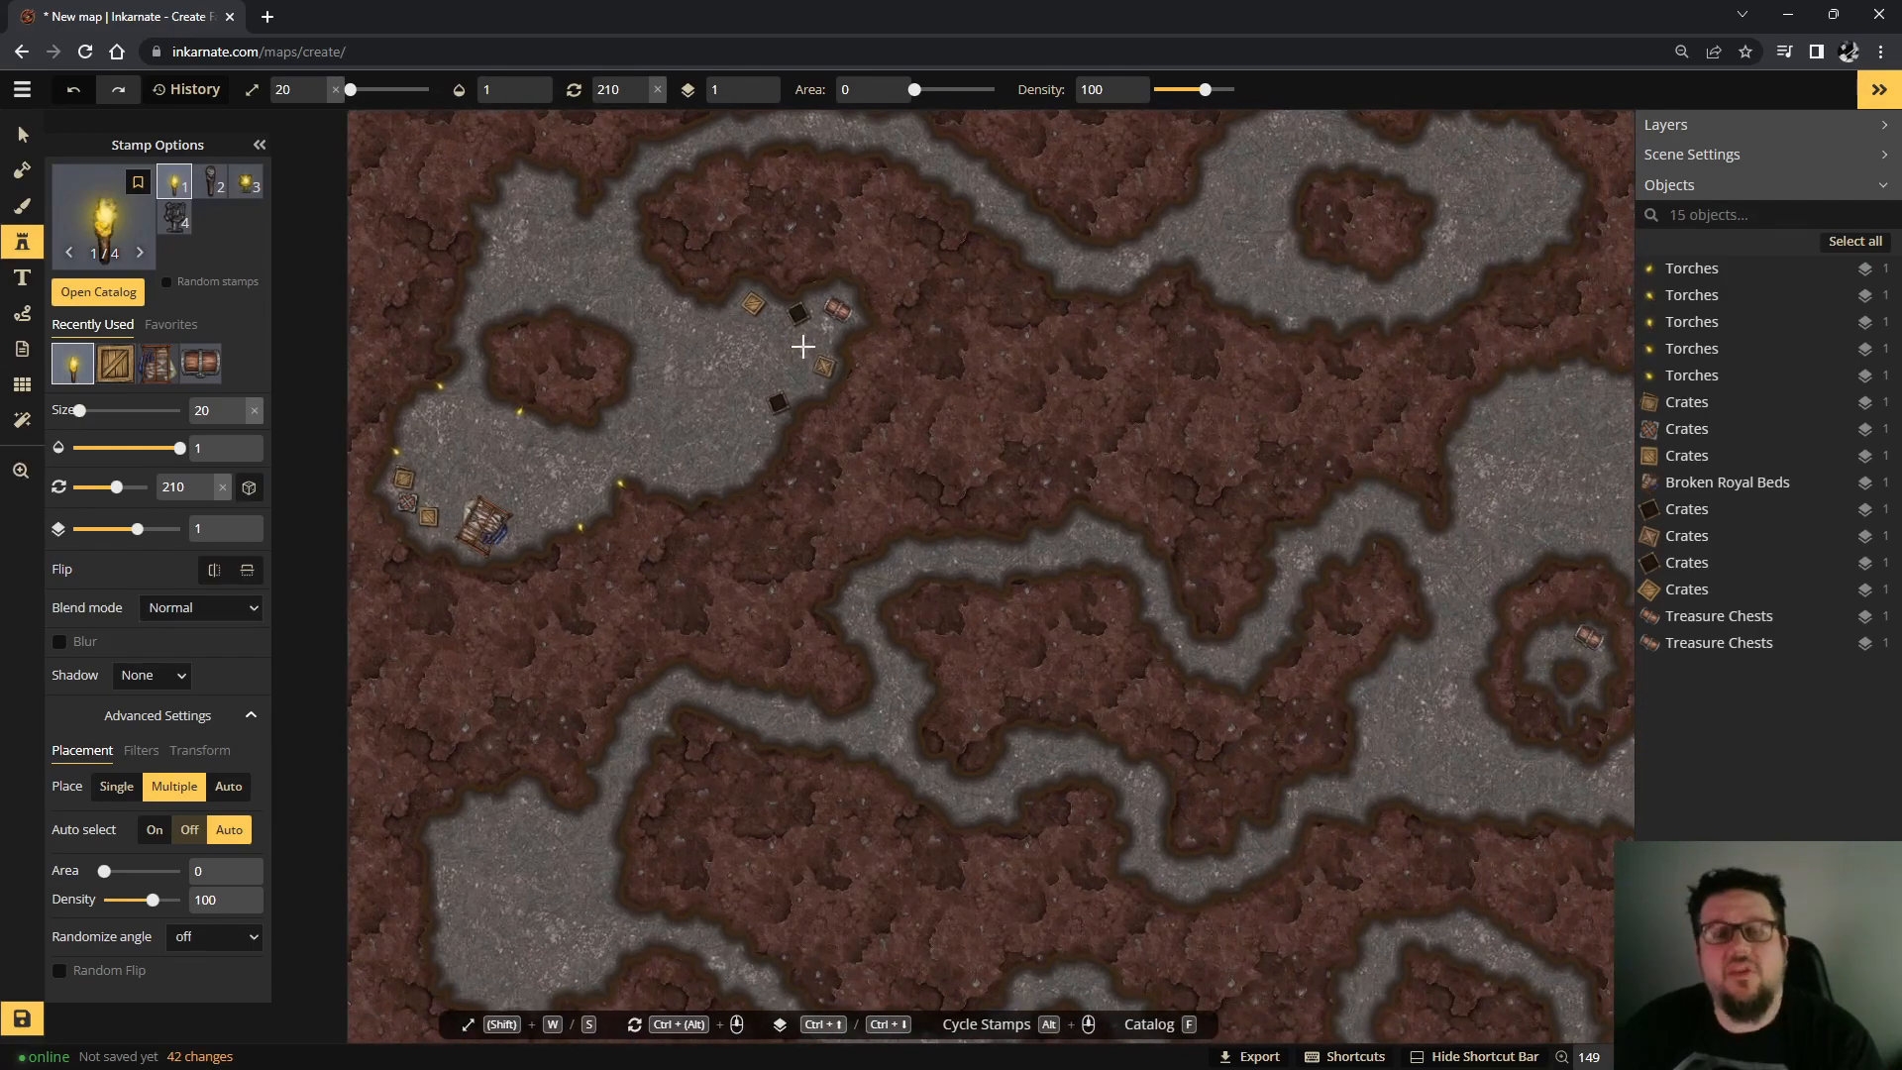
{"action": "scroll", "coordinate": [852, 361], "scroll_direction": "down", "scroll_amount": 2}
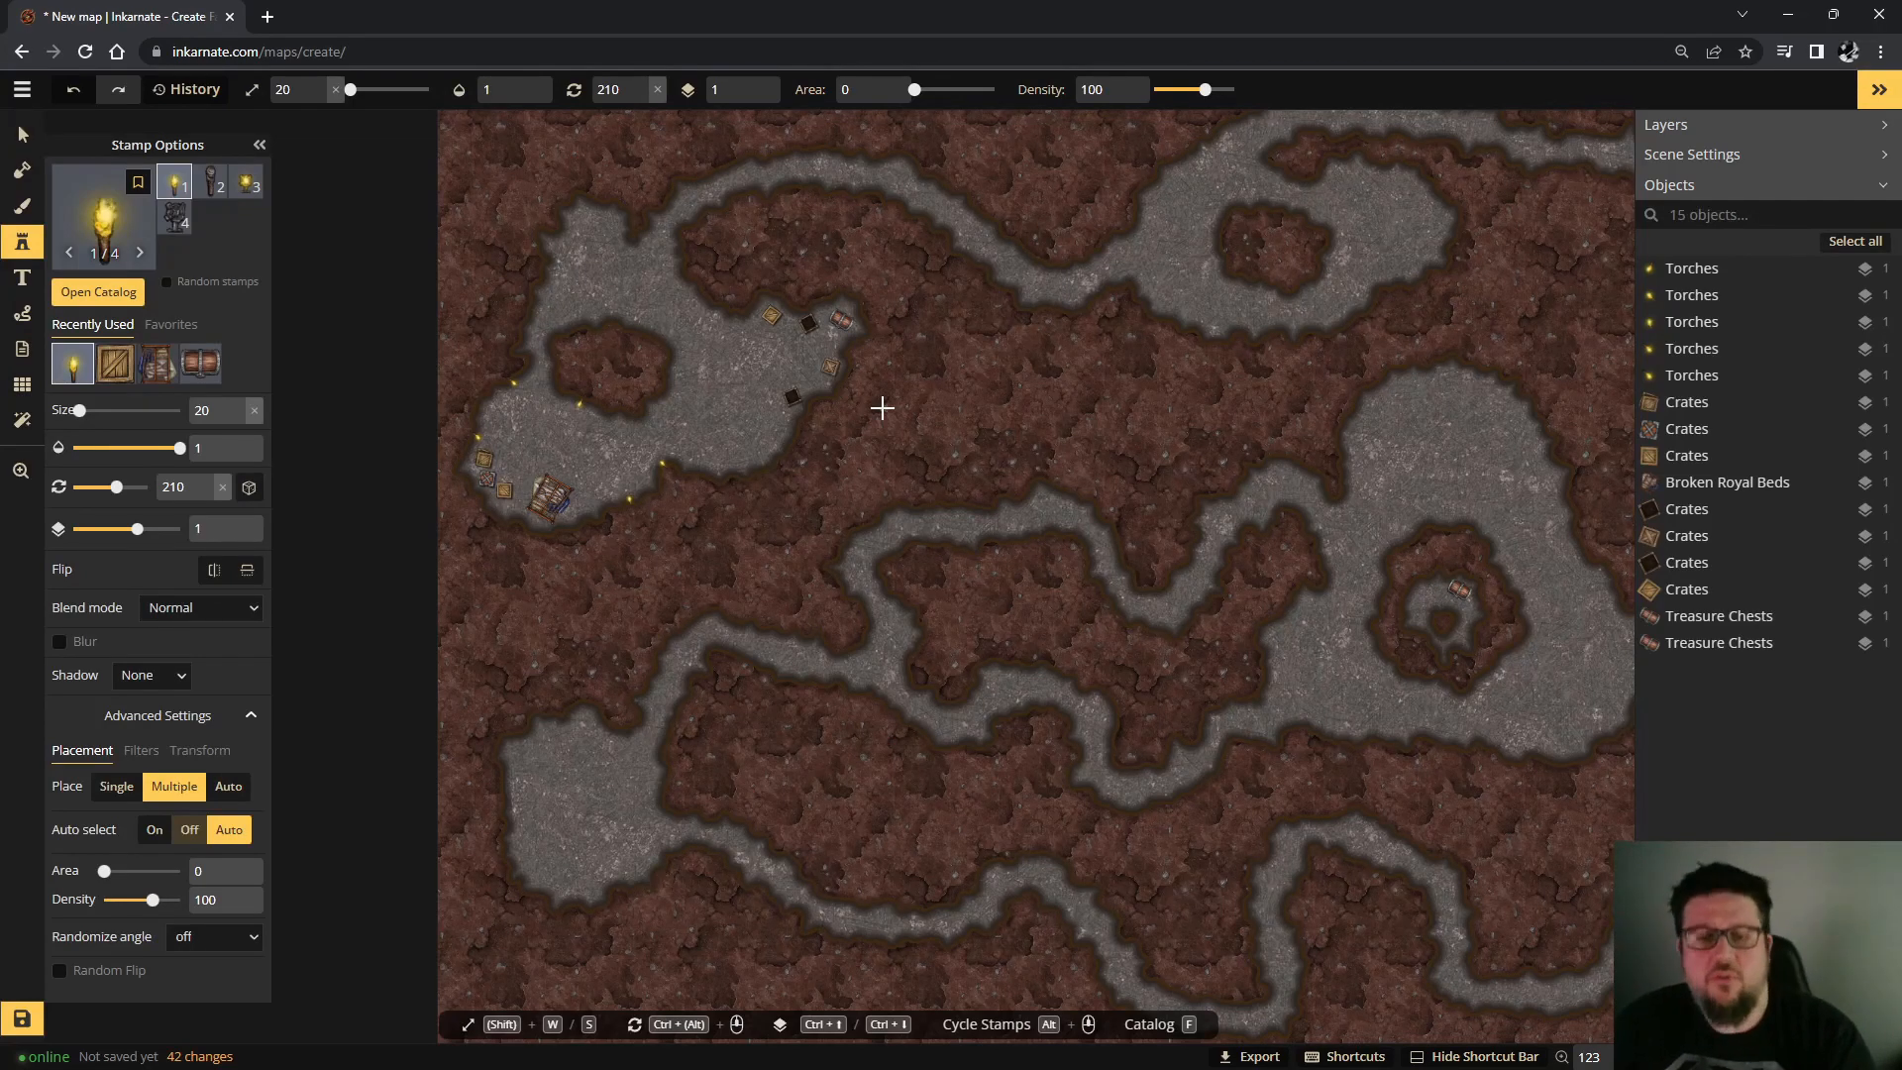
{"action": "scroll", "coordinate": [877, 416], "scroll_direction": "down", "scroll_amount": 3}
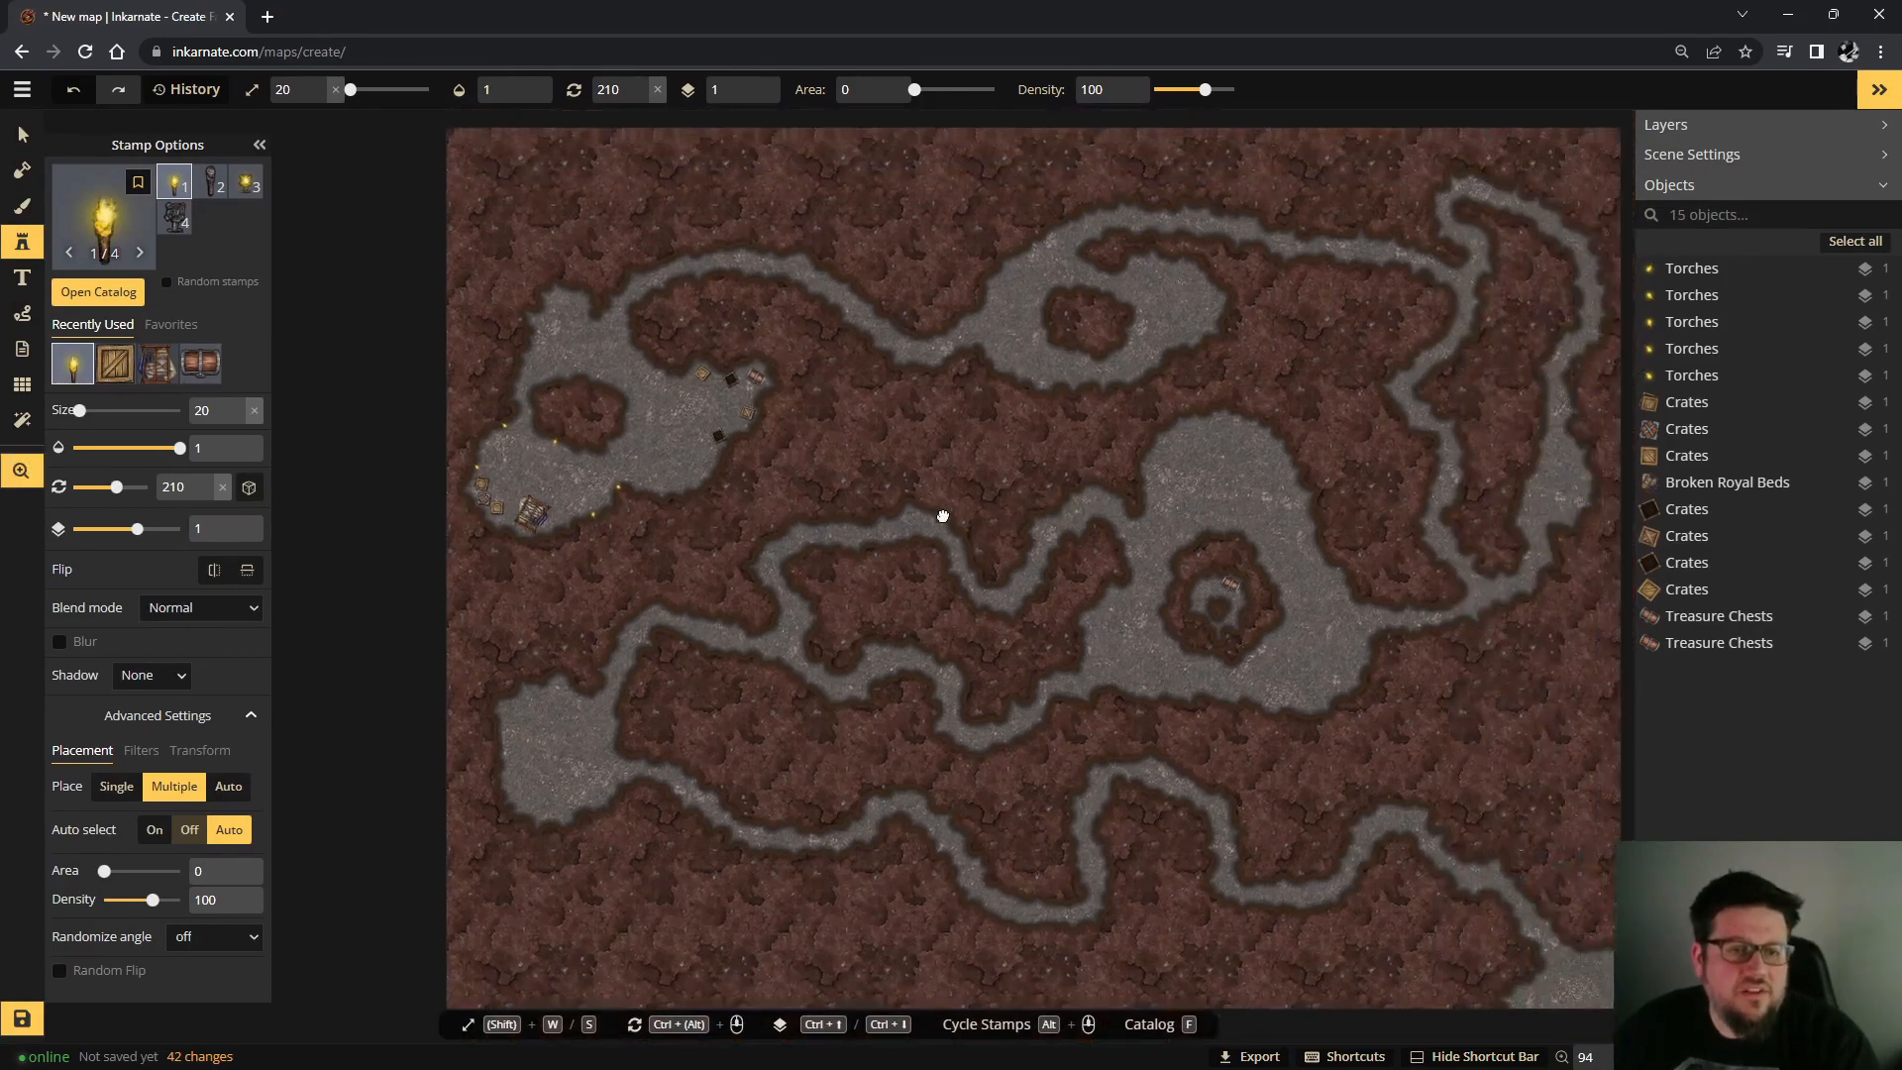
{"action": "left_click_drag", "start_coordinate": [943, 516], "coordinate": [920, 506]}
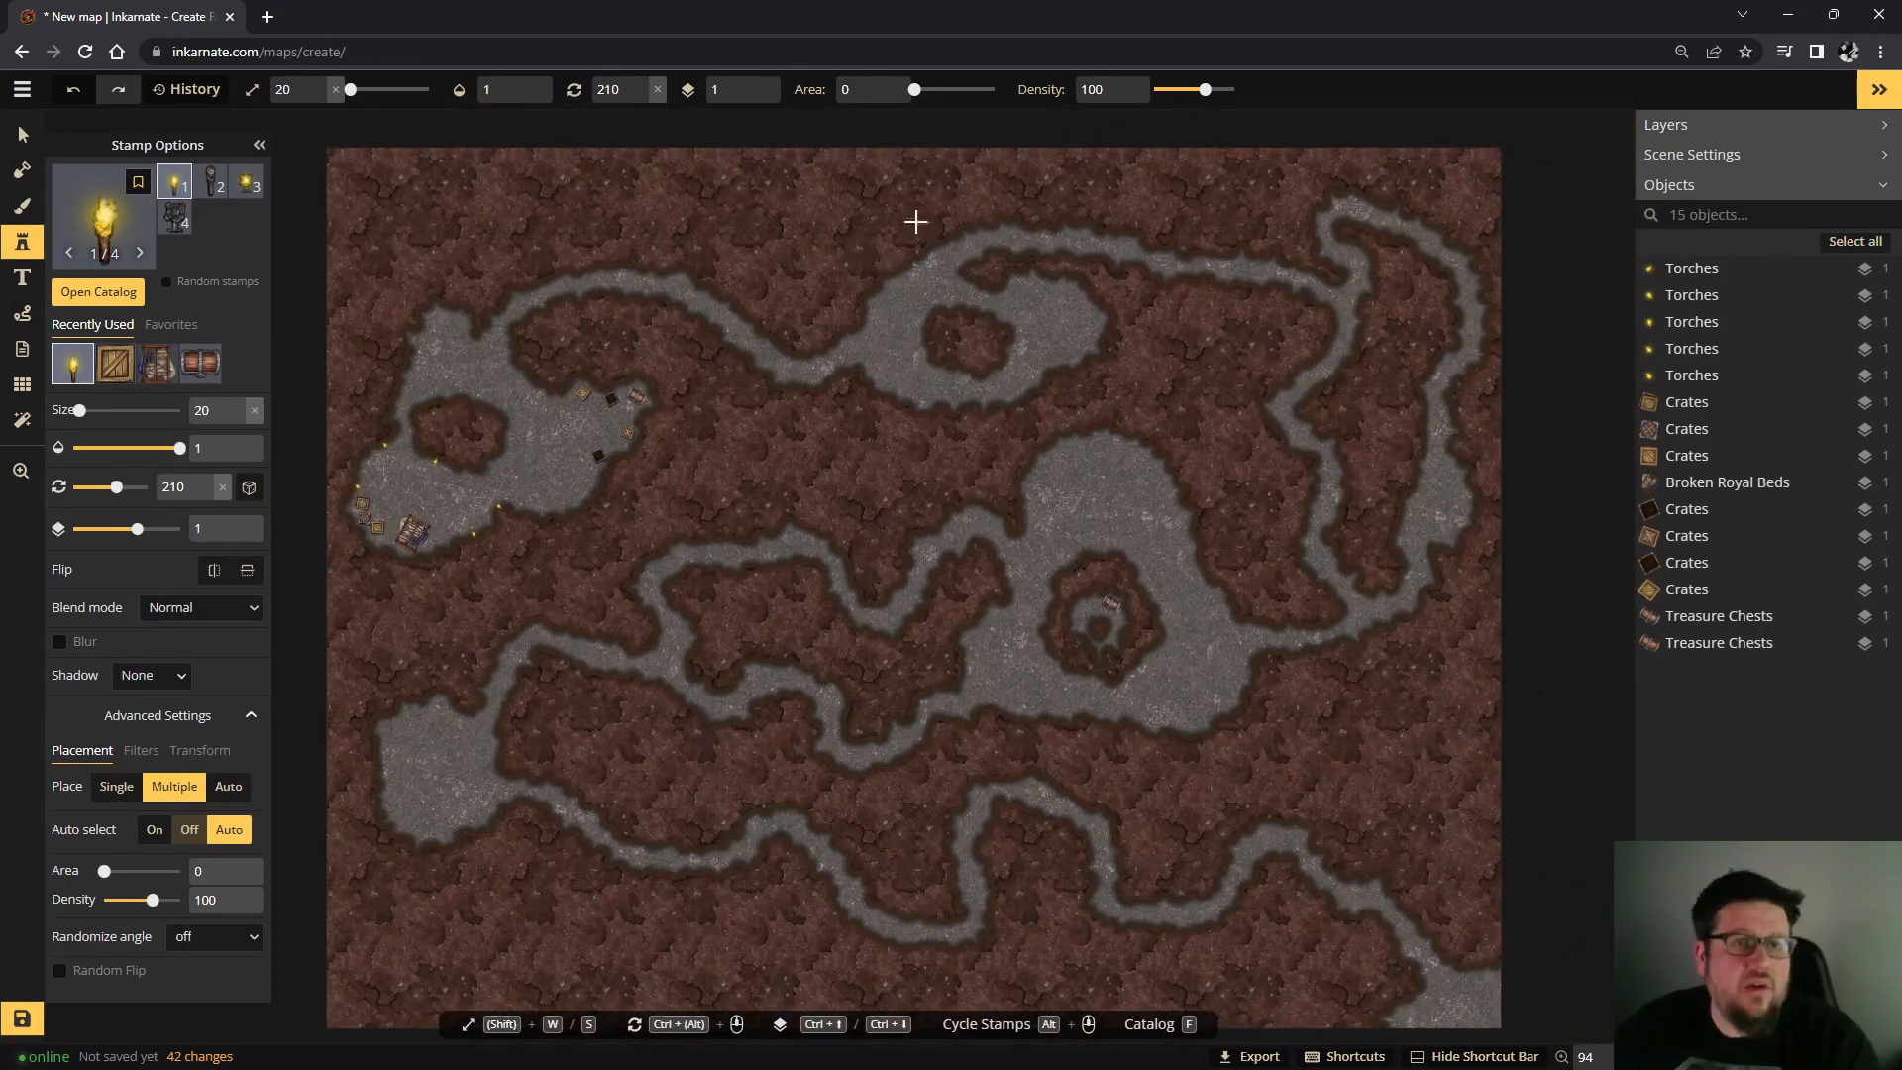